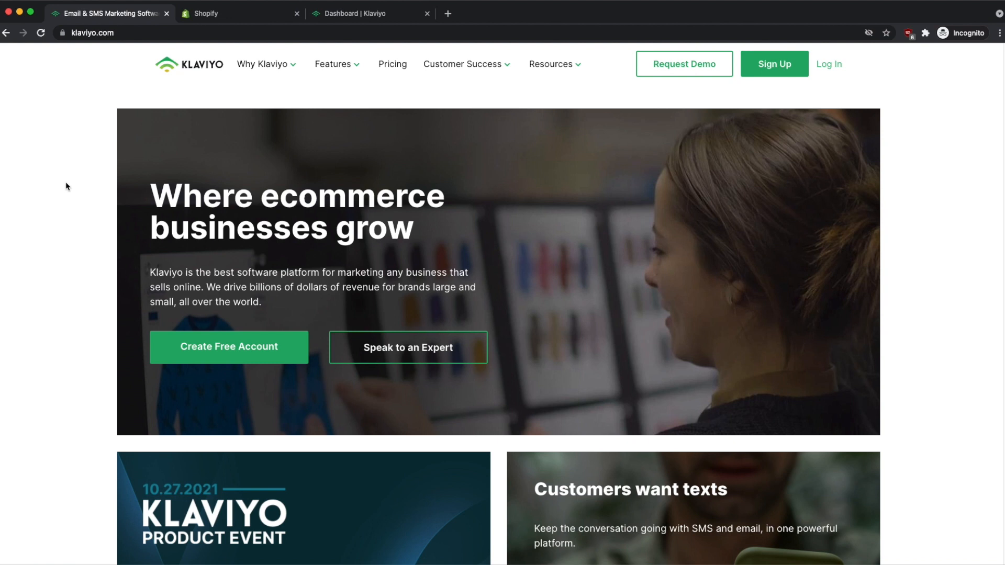
# Search the Shopify App Store for 'Klaviyo' and open the Klaviyo: Email Marketing & SMS listing.
pyautogui.click(211, 14)
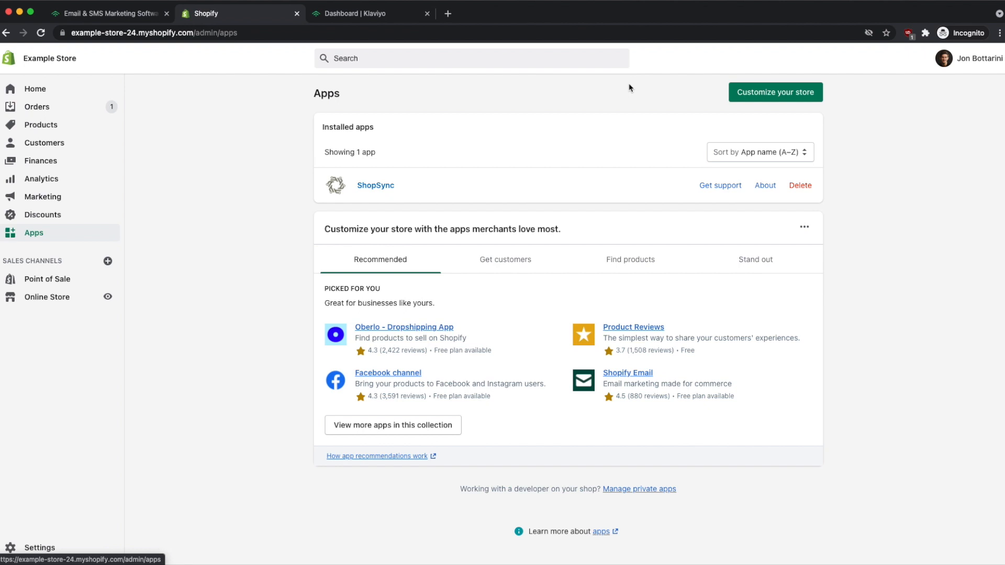
pyautogui.click(783, 99)
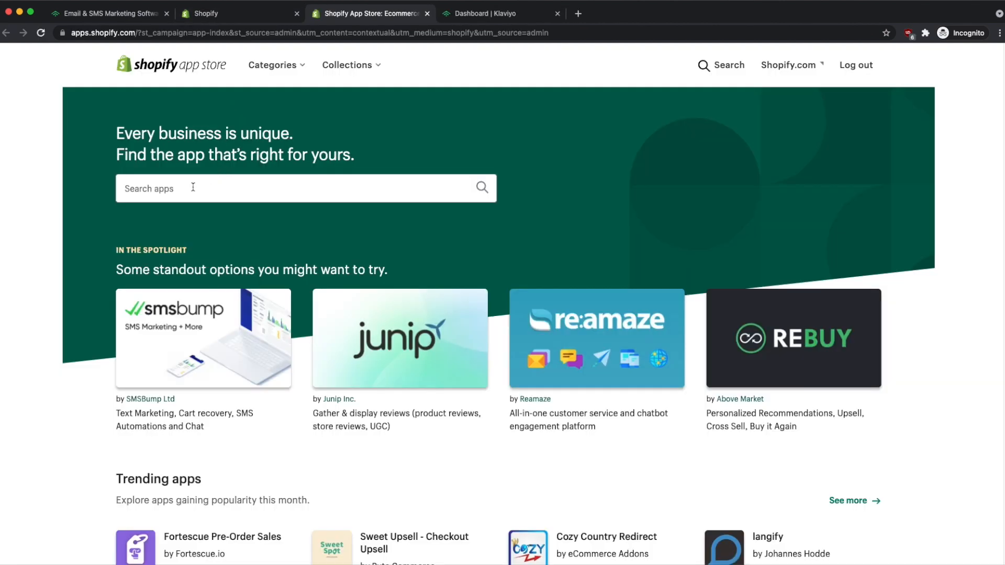
pyautogui.write('Klaviyo')
pyautogui.press('Return')
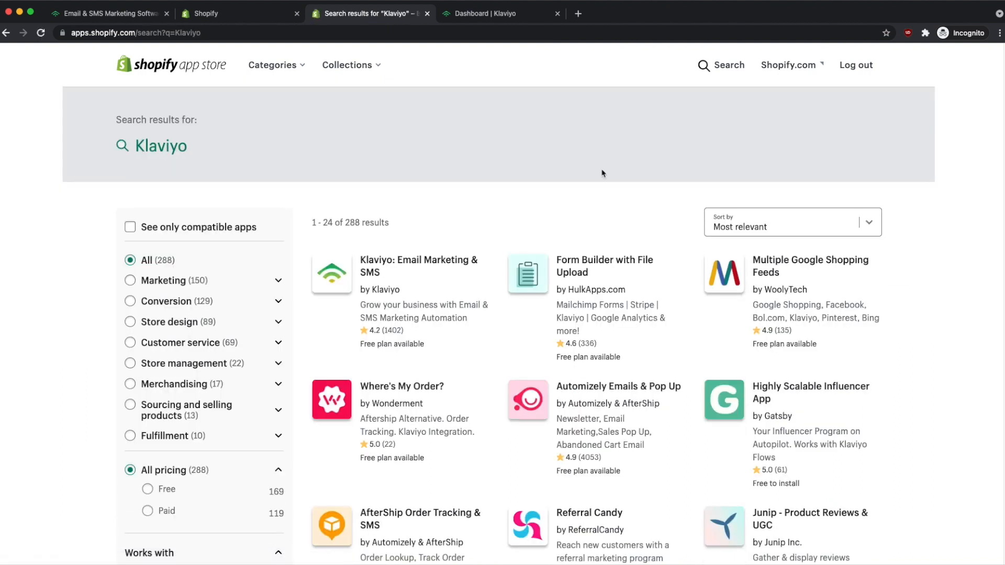
pyautogui.click(397, 267)
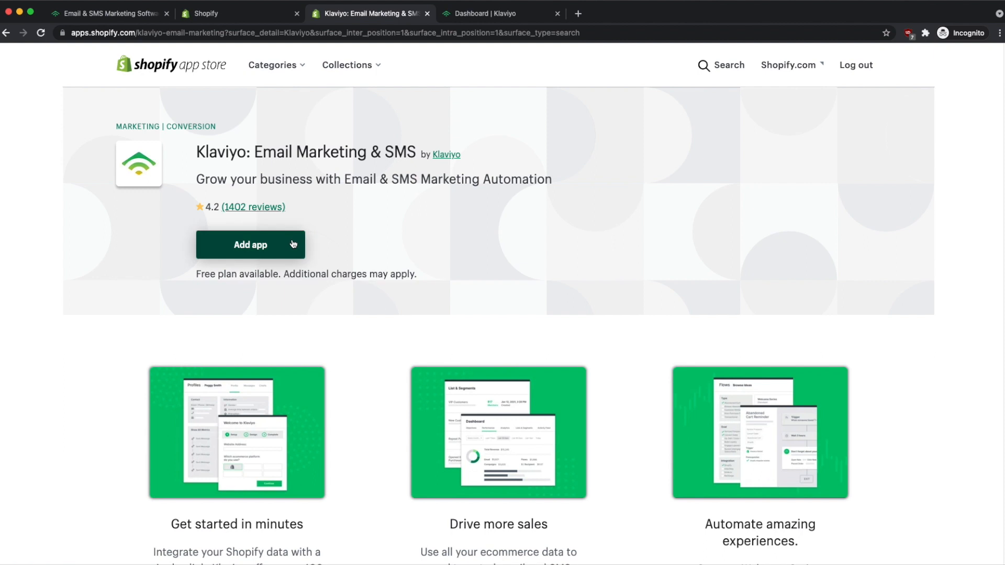
# Add the Klaviyo app to Example Store and approve its install permissions.
pyautogui.click(293, 245)
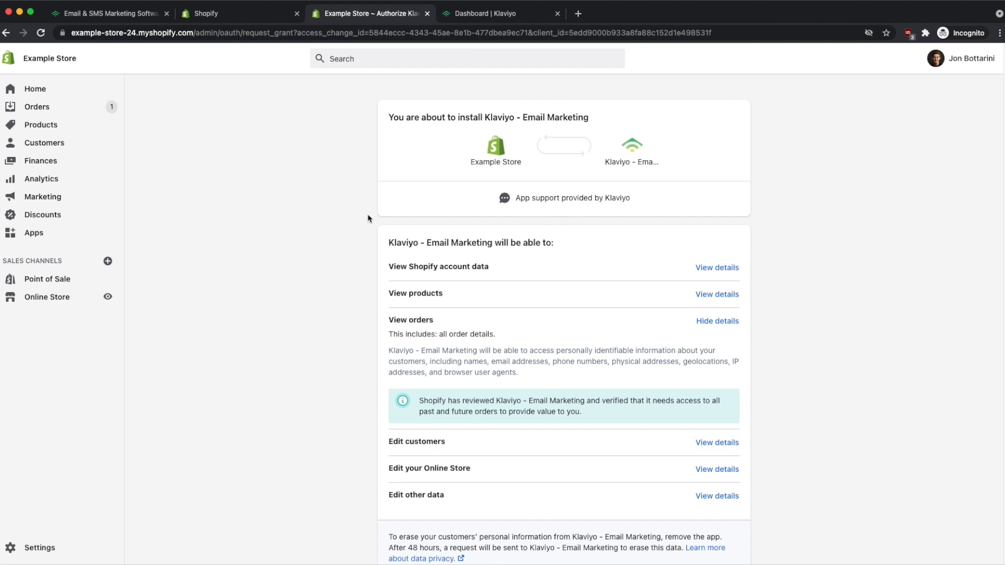
pyautogui.scroll(-1, 368, 219)
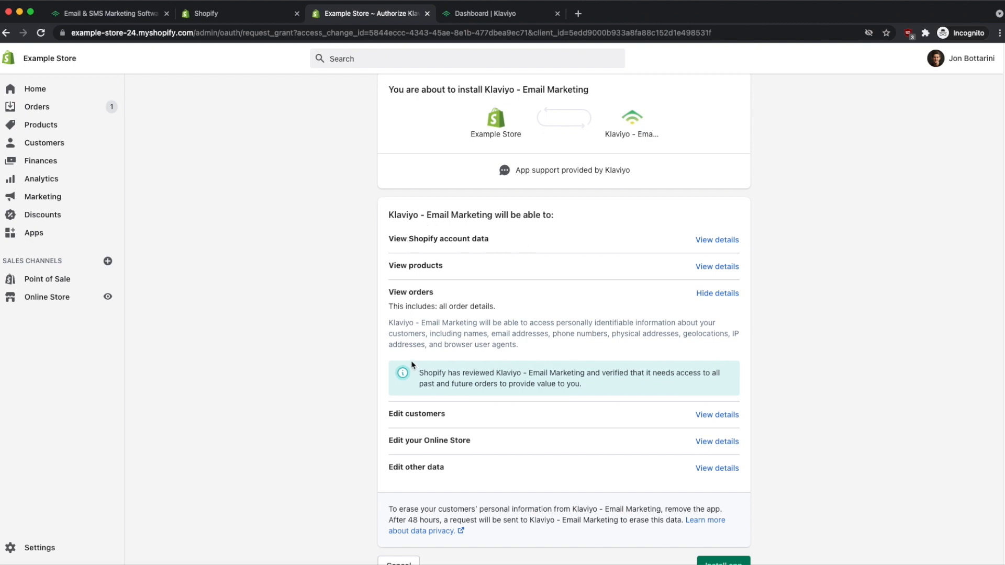
pyautogui.scroll(-3, 361, 375)
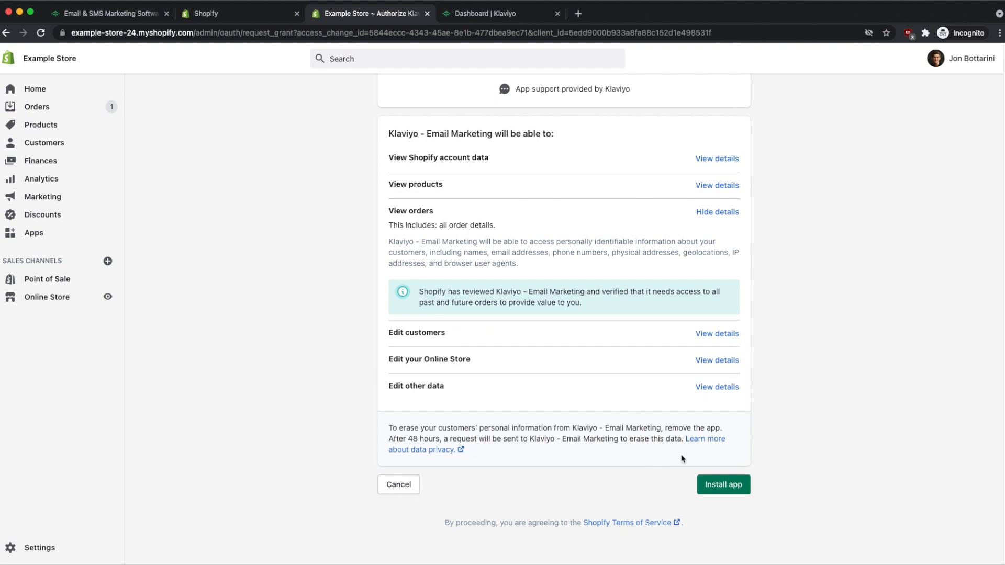
pyautogui.click(726, 491)
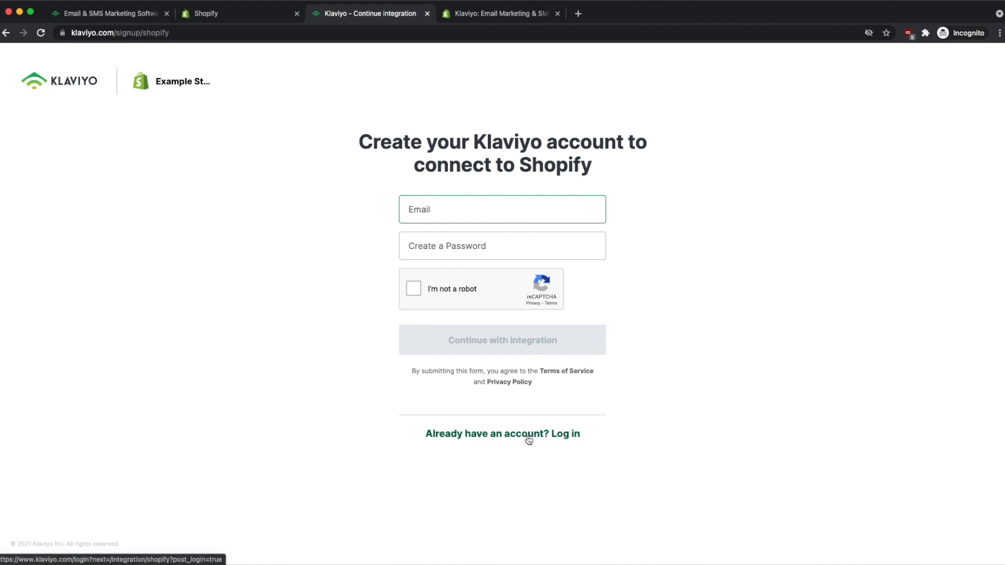
# Log in with an existing Klaviyo account, entering the account e-mail address.
pyautogui.click(486, 439)
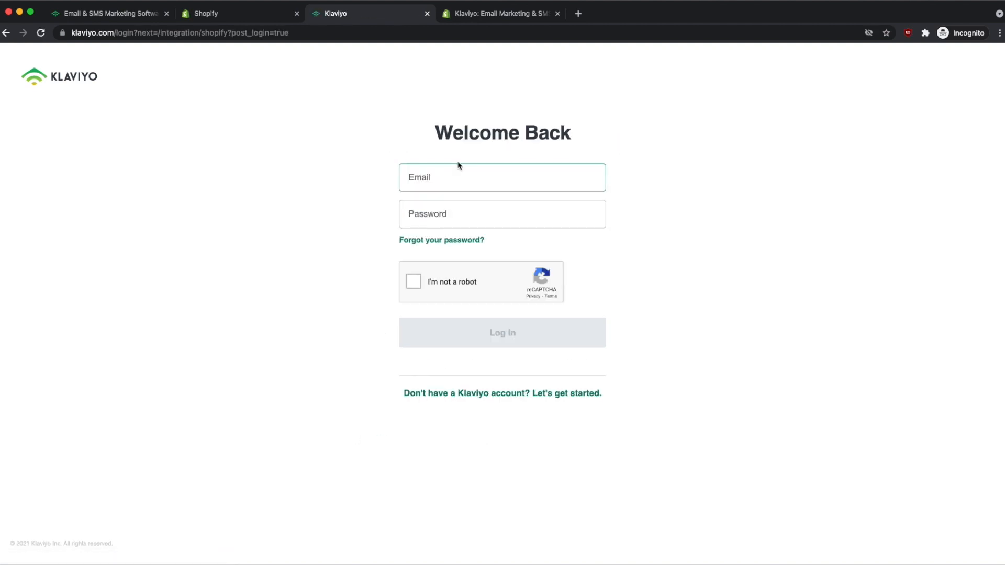
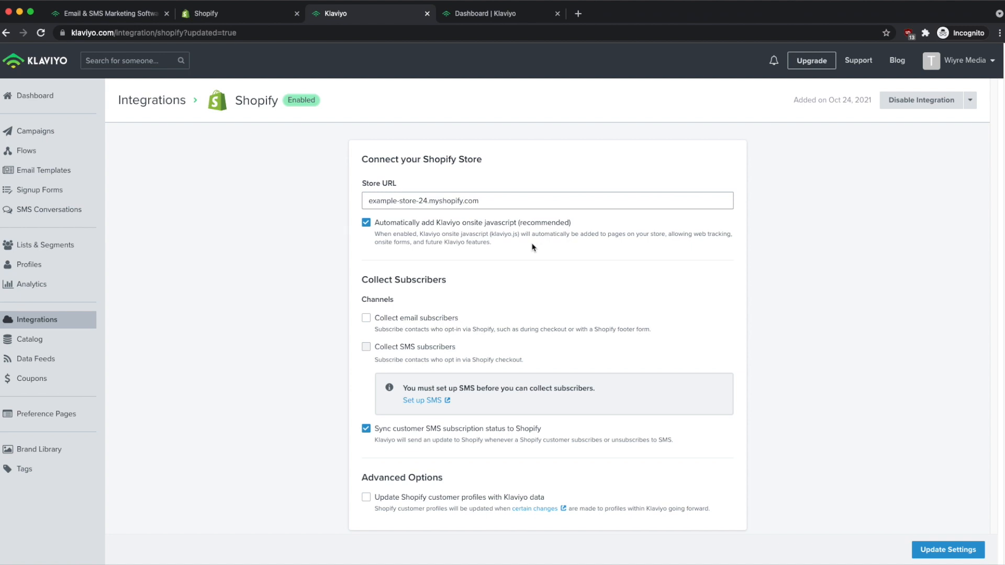
# Enable Collect email subscribers, check the empty list dropdown, then head to Lists & Segments.
pyautogui.scroll(-3, 532, 248)
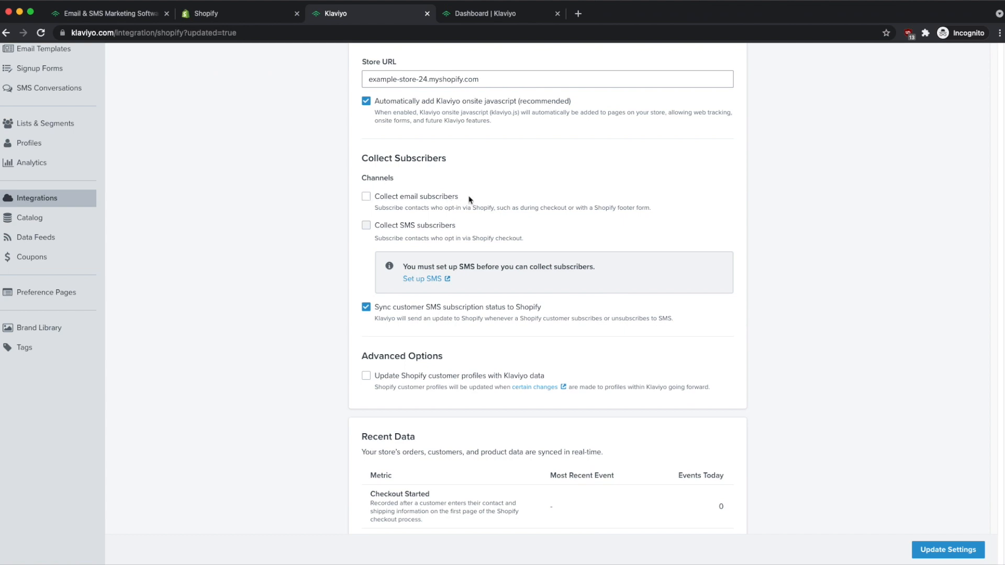
pyautogui.click(366, 196)
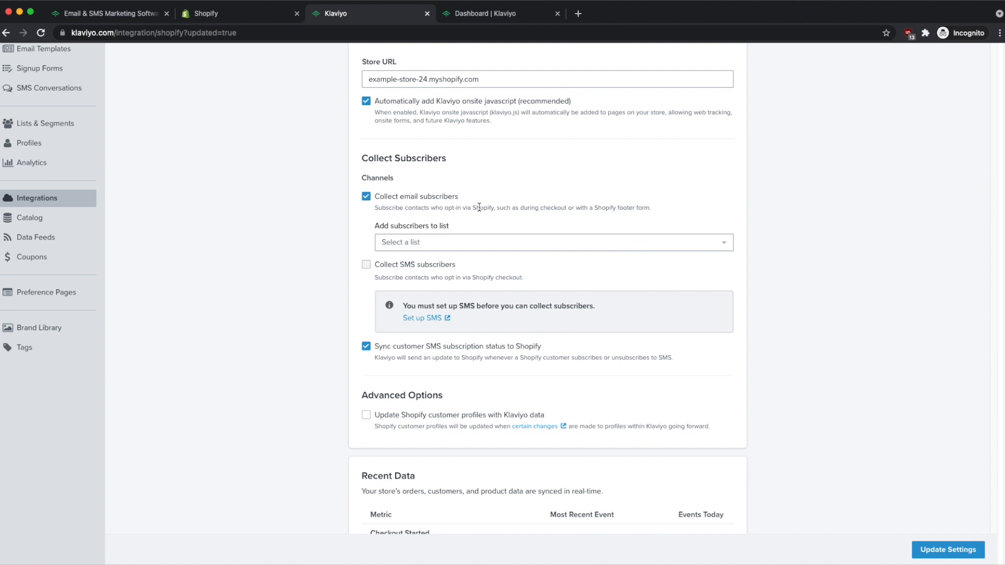
pyautogui.click(512, 247)
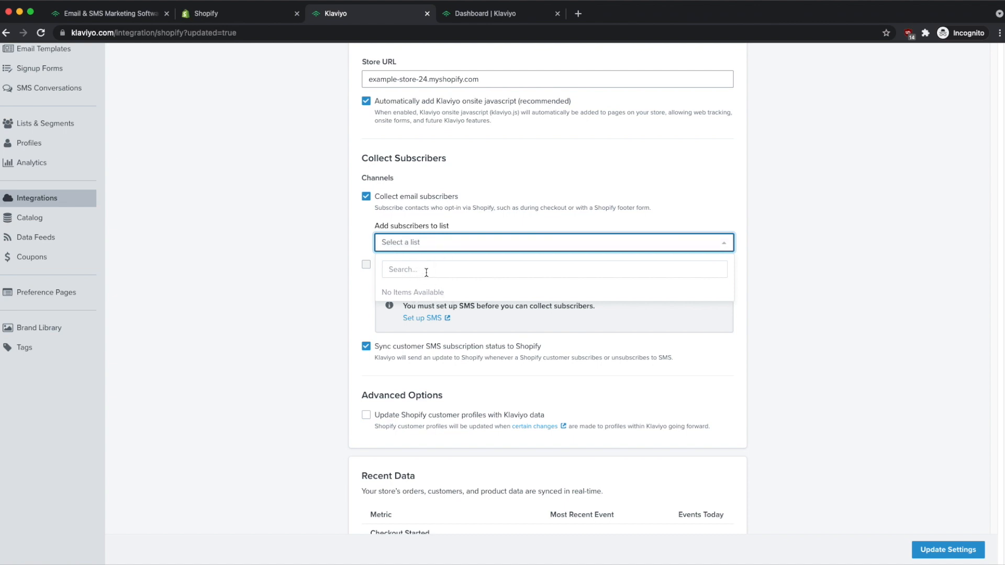
pyautogui.click(352, 218)
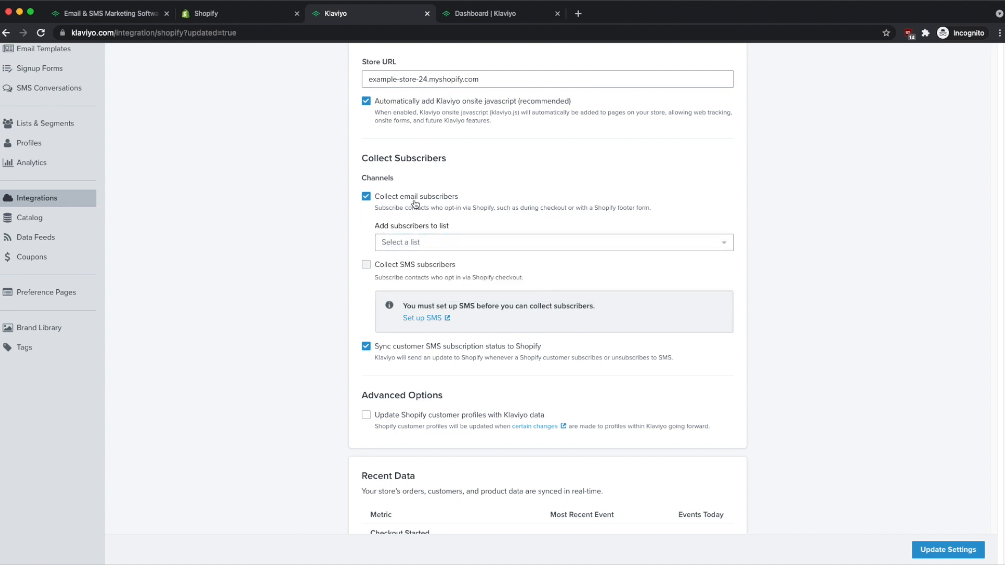
pyautogui.scroll(3, 366, 226)
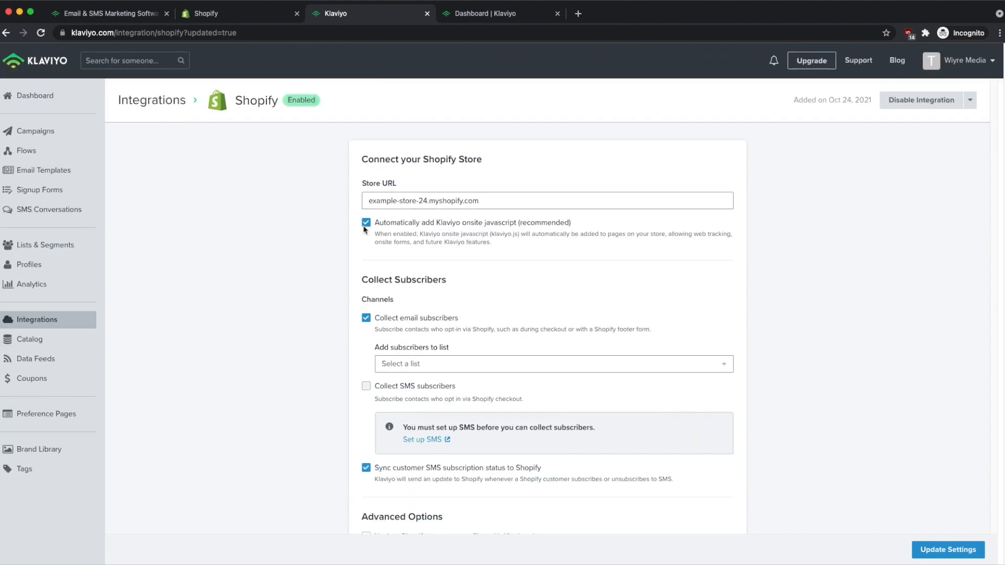
pyautogui.click(50, 249)
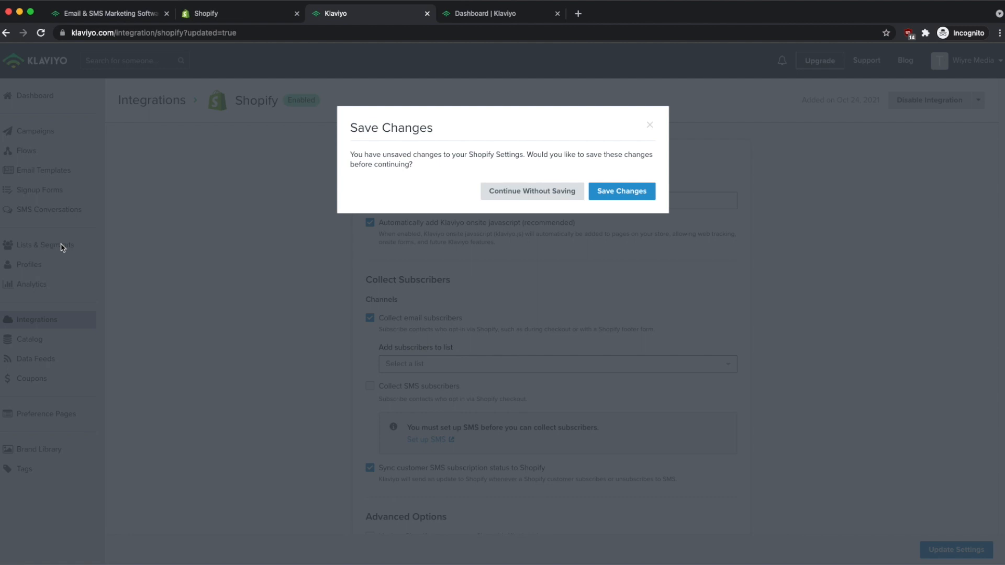
# Discard the integration changes, view the VIP Customers definition, and begin a new list or segment.
pyautogui.click(531, 194)
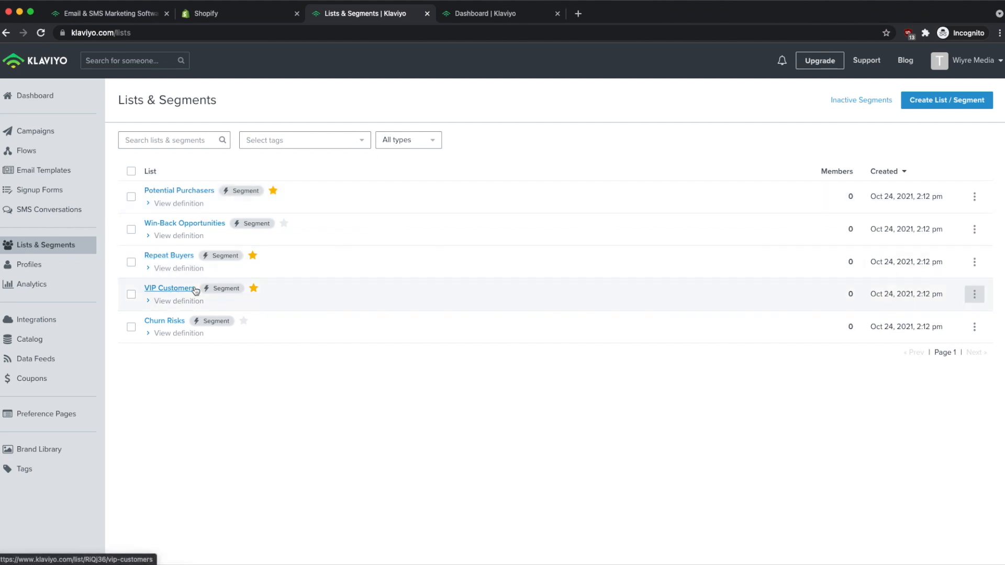
pyautogui.click(148, 303)
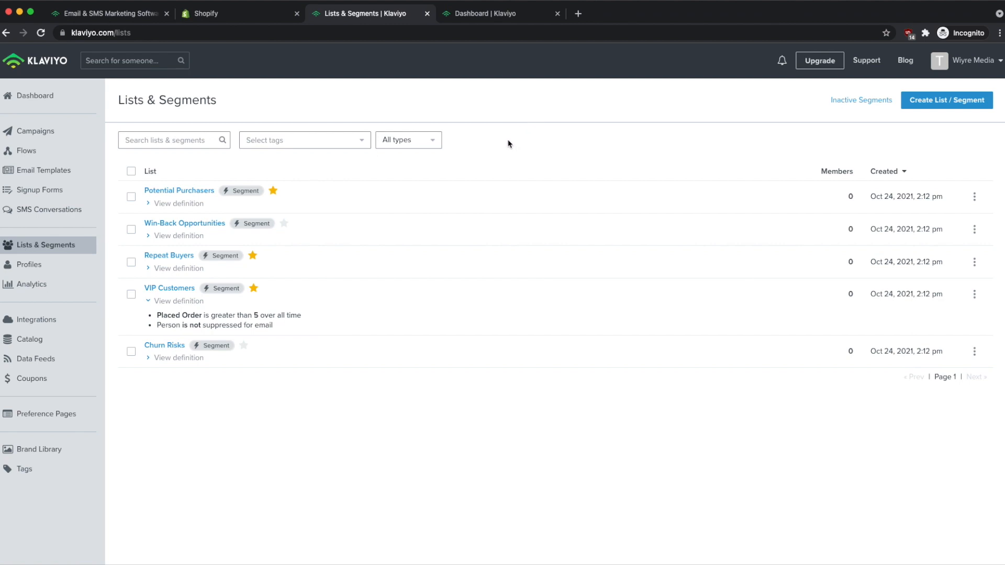
pyautogui.click(942, 109)
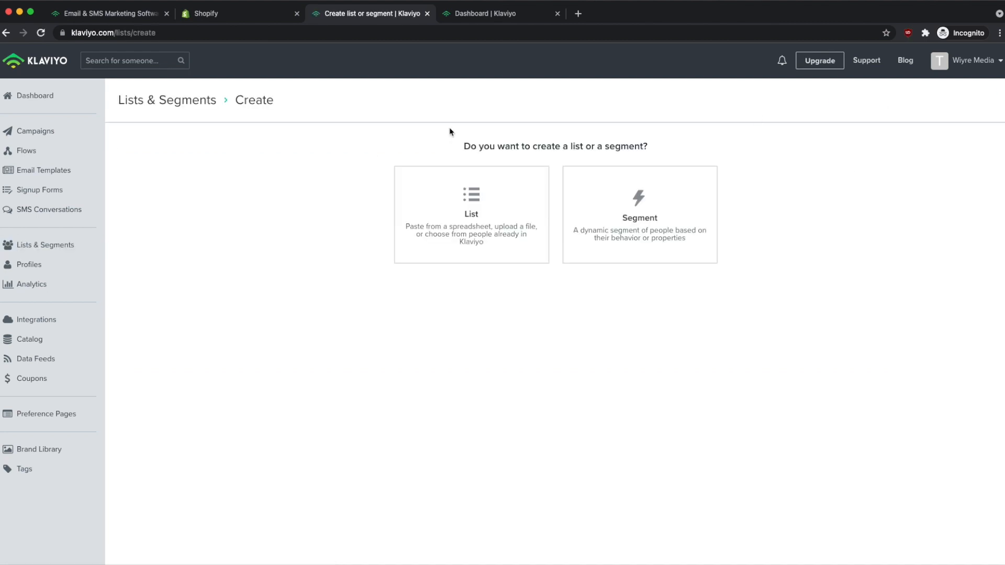
# Create a plain list named 'Customers'.
pyautogui.click(471, 257)
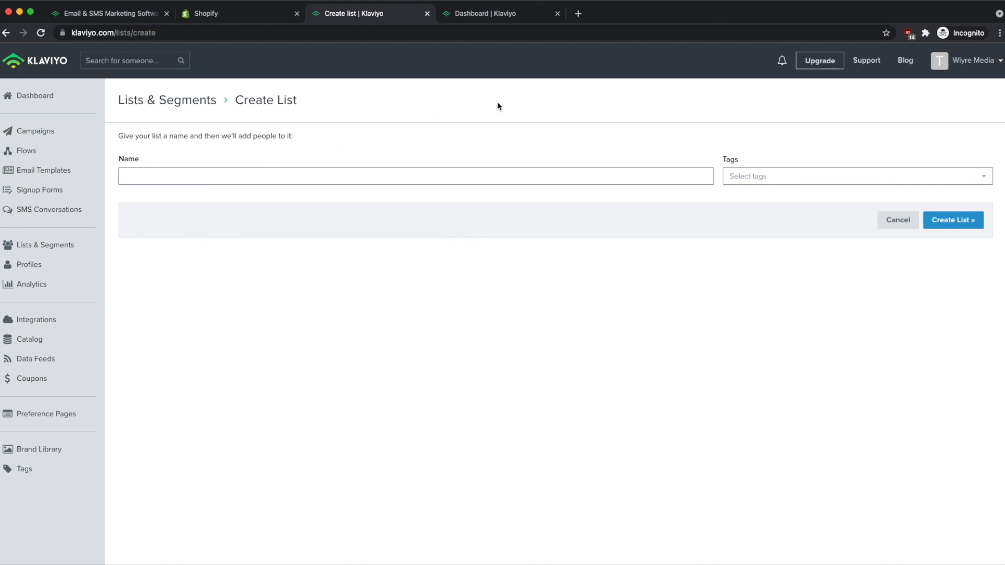
pyautogui.click(175, 181)
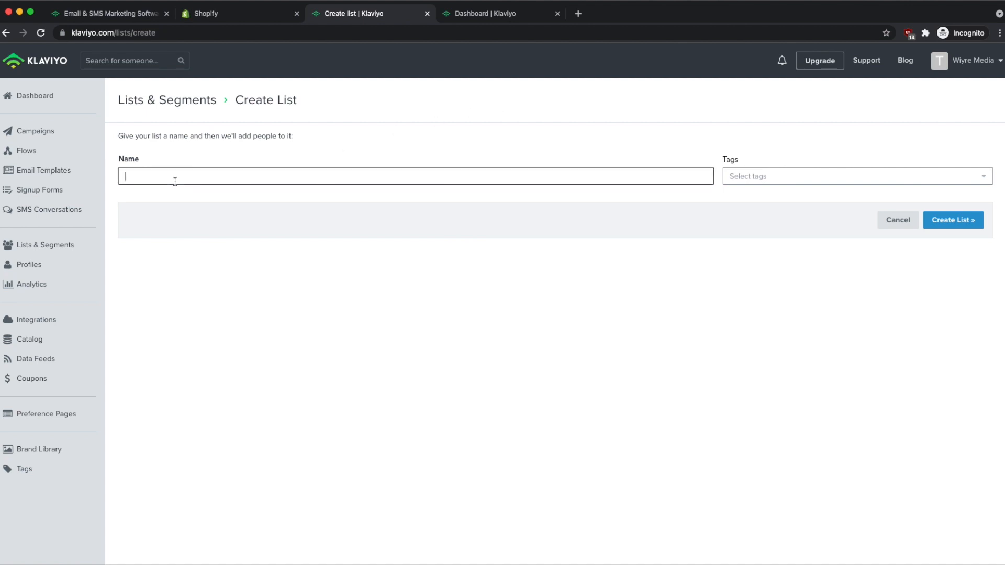
pyautogui.write('Customers')
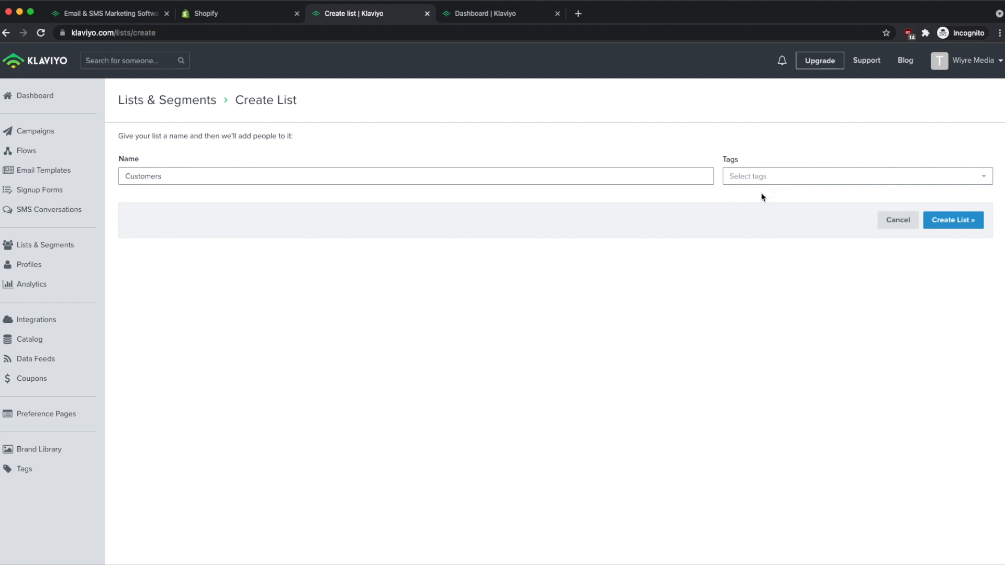
pyautogui.click(952, 221)
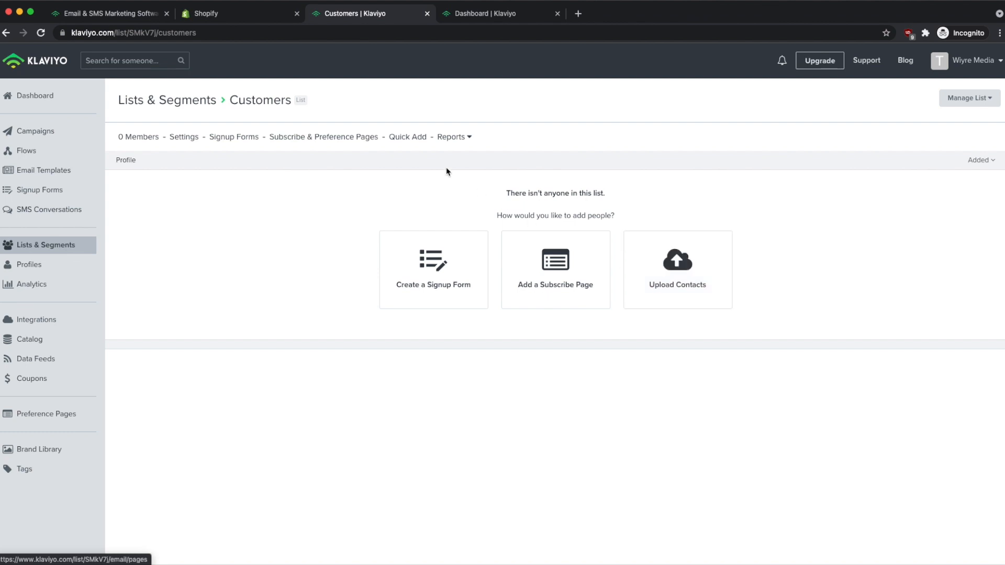
# In Quick Add, enter the subscriber's e-mail address and corrected first name.
pyautogui.click(408, 138)
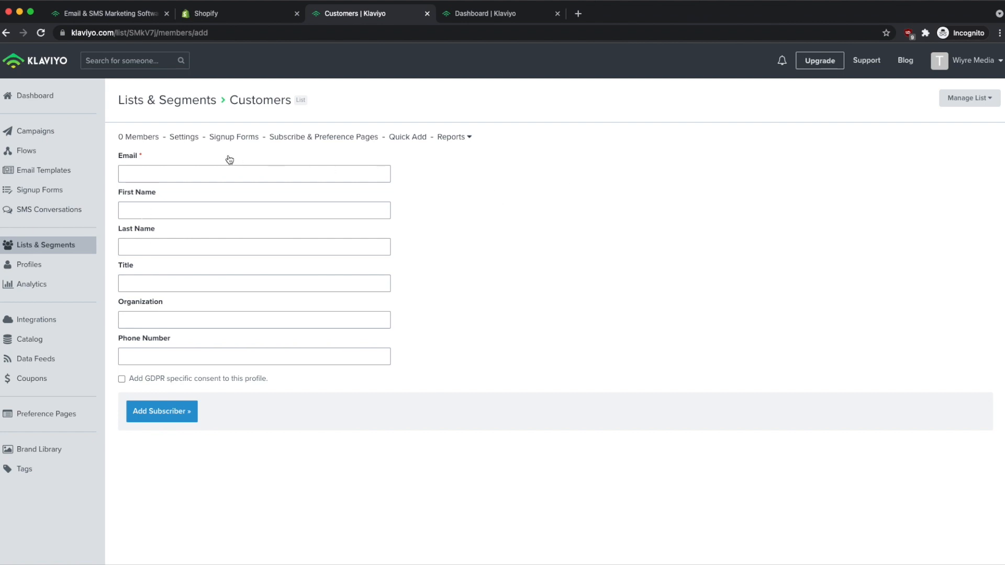
pyautogui.click(145, 172)
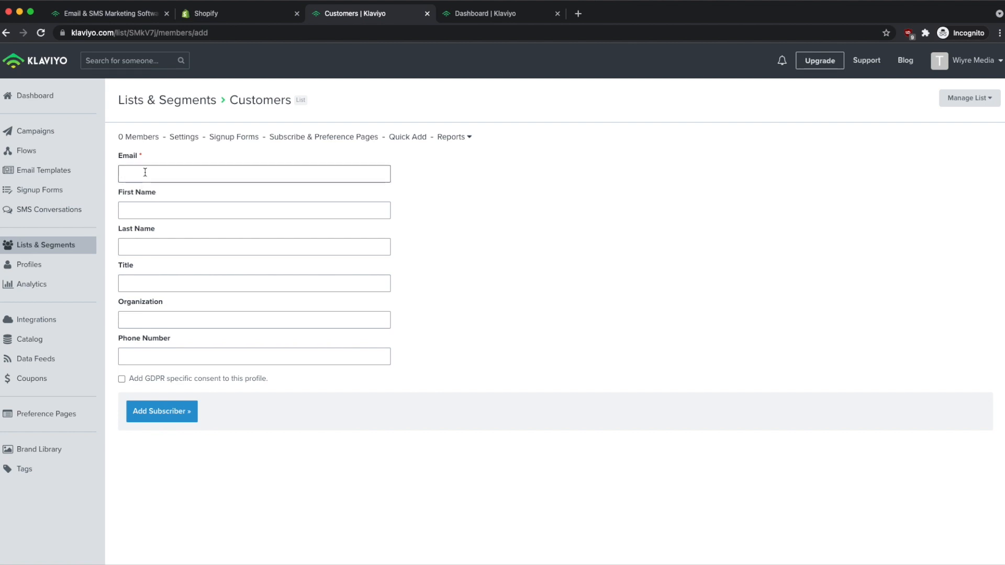
pyautogui.click(124, 212)
pyautogui.write('Jim')
pyautogui.press('super+a')
# Fill in the last name, title CEO and organization Wiyre, then add the subscriber.
pyautogui.click(197, 249)
pyautogui.press('Tab')
pyautogui.write('CEO')
pyautogui.press('Tab')
pyautogui.write('Wiyre')
pyautogui.click(534, 282)
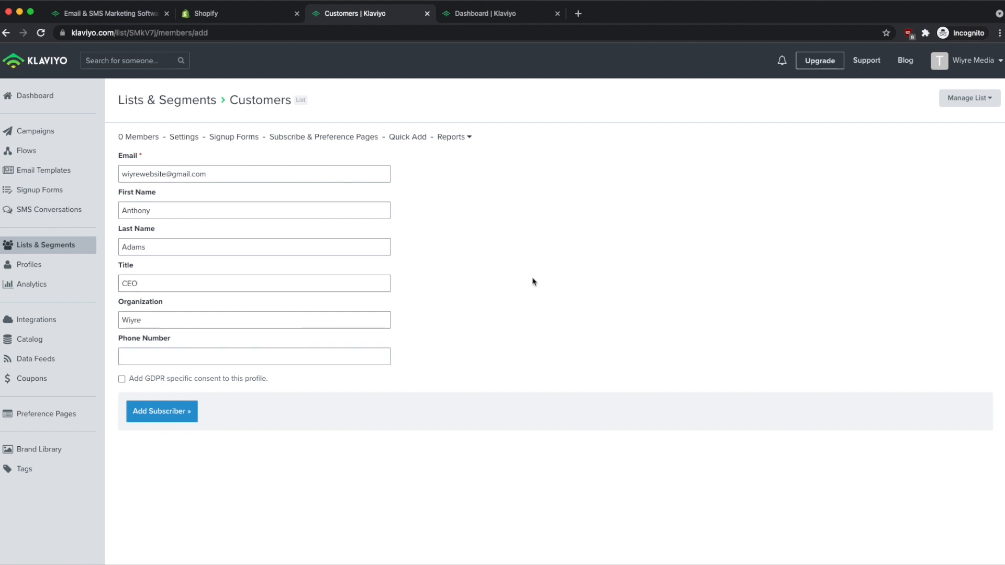
pyautogui.click(157, 412)
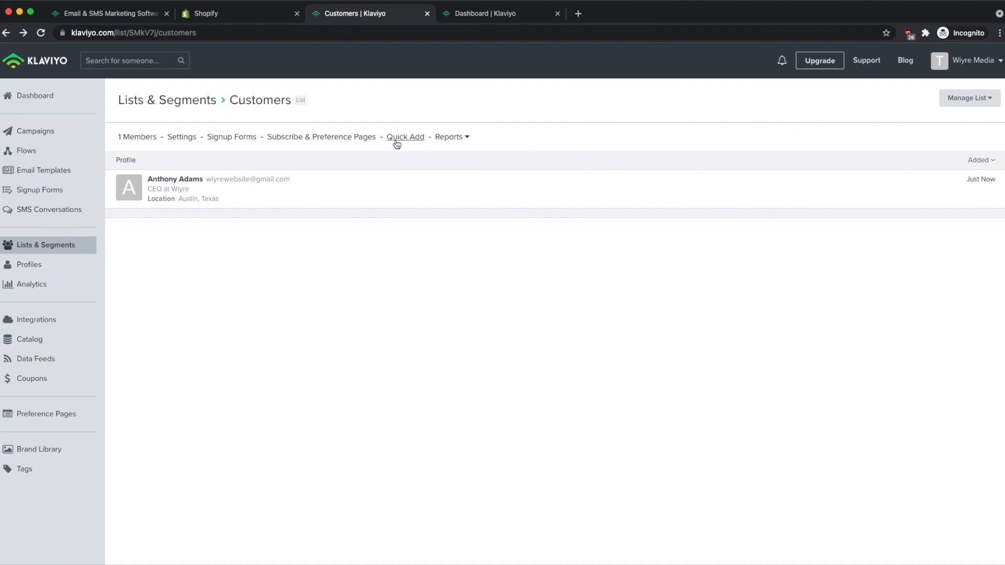
# Review the Customers list's Import Contacts options, including copy/paste upload, then go to Campaigns.
pyautogui.click(990, 97)
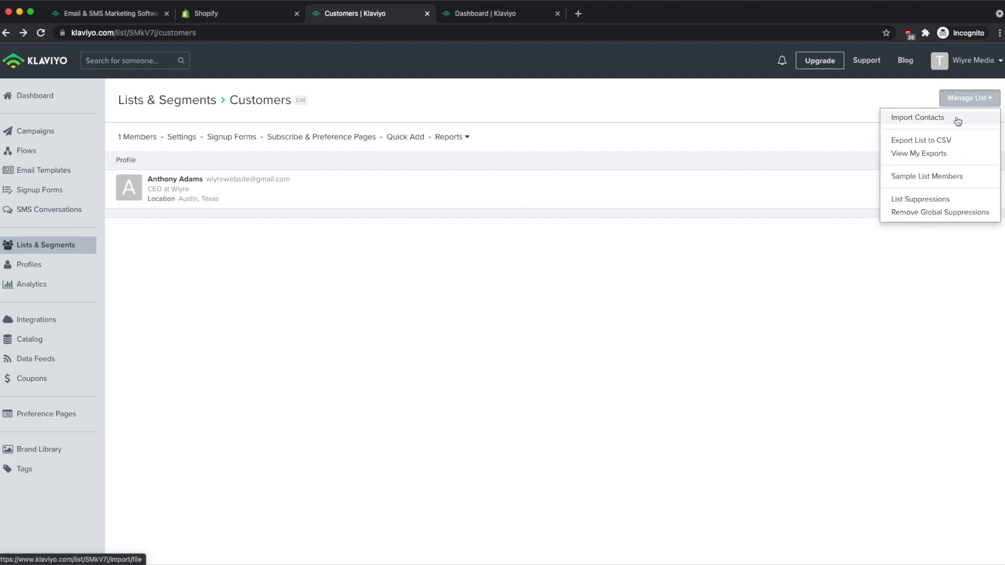
pyautogui.click(935, 123)
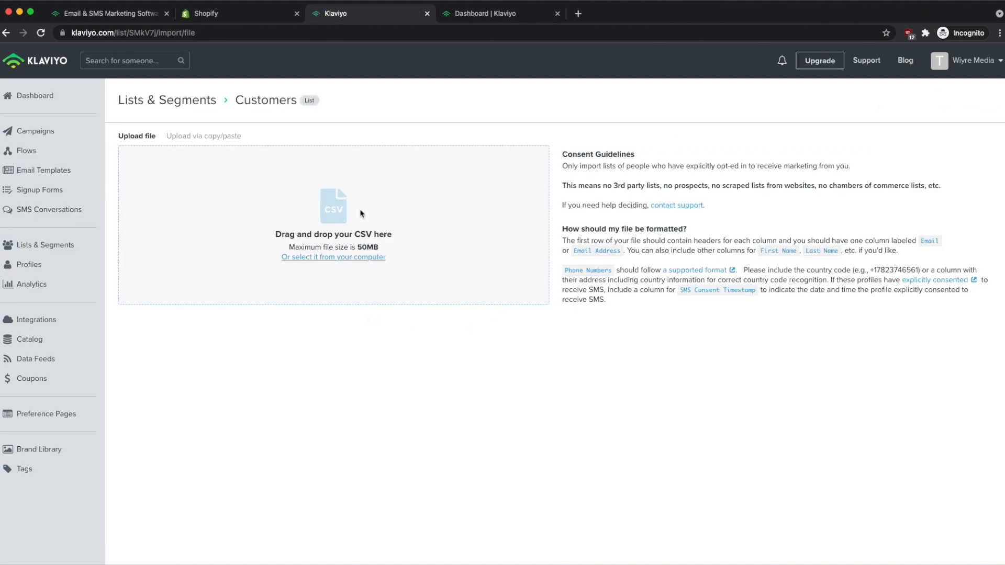
pyautogui.click(185, 137)
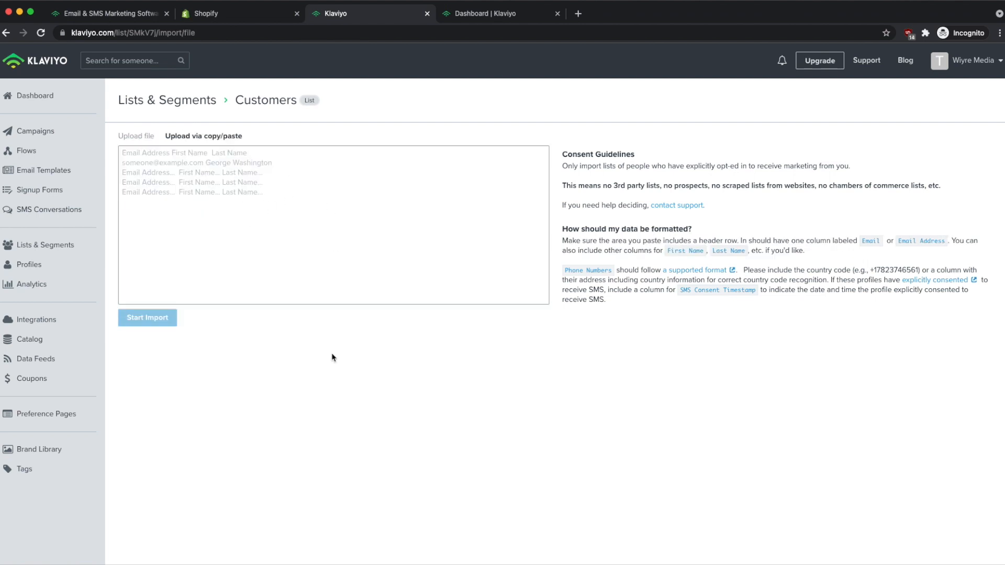
pyautogui.click(27, 130)
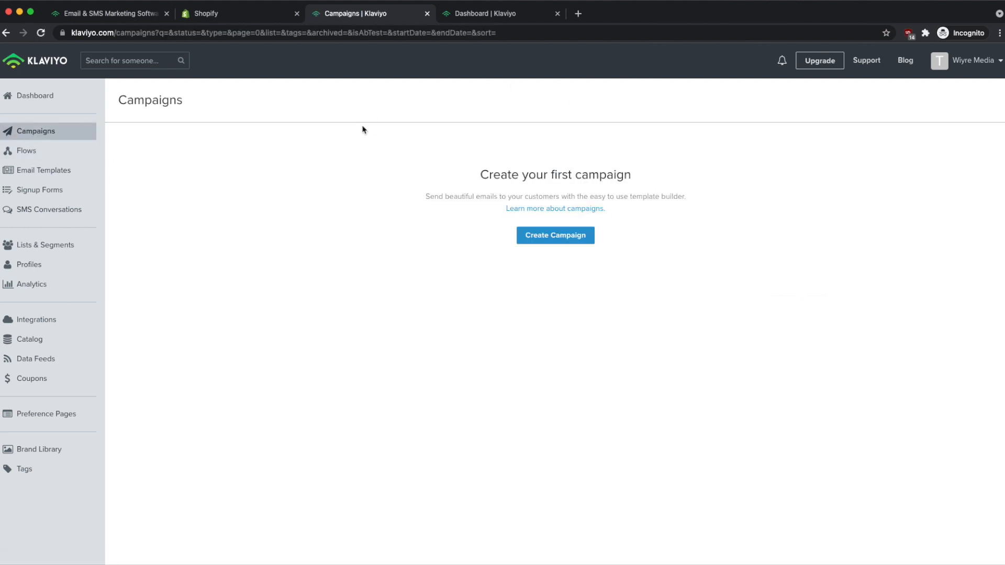
# Create a new email campaign and rename it 'Holiday 2021'.
pyautogui.click(557, 241)
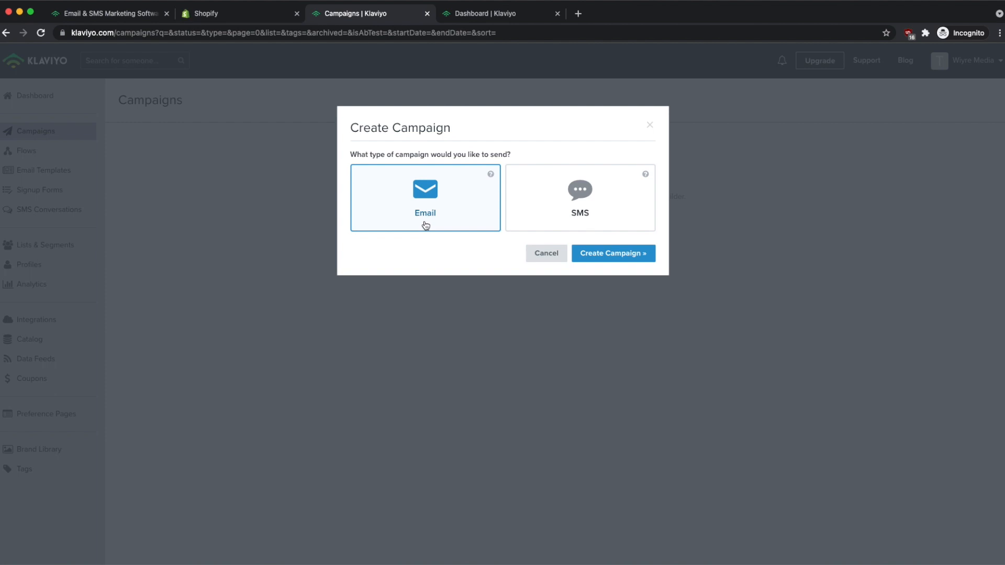
pyautogui.click(609, 257)
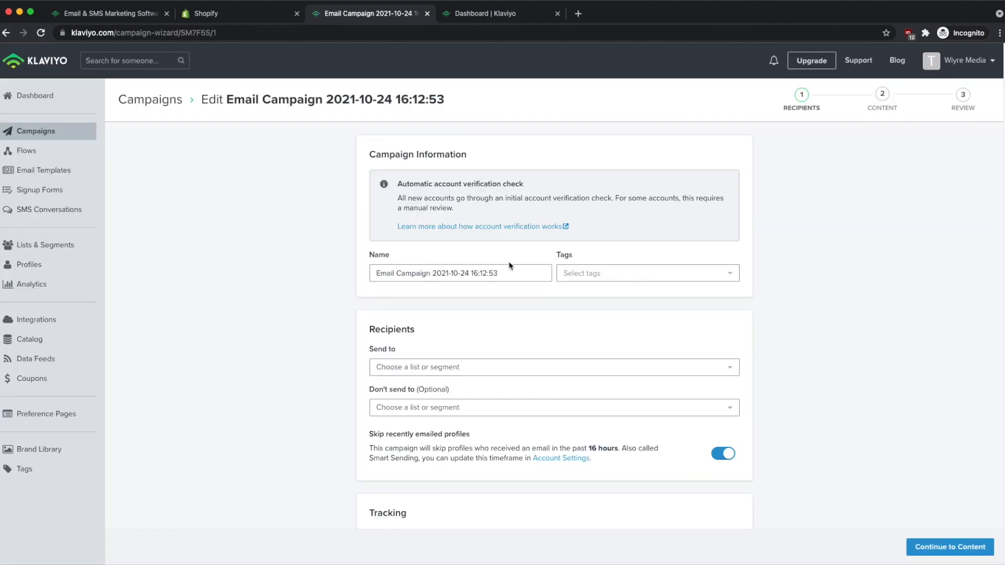
pyautogui.moveTo(511, 271); pyautogui.dragTo(271, 270)
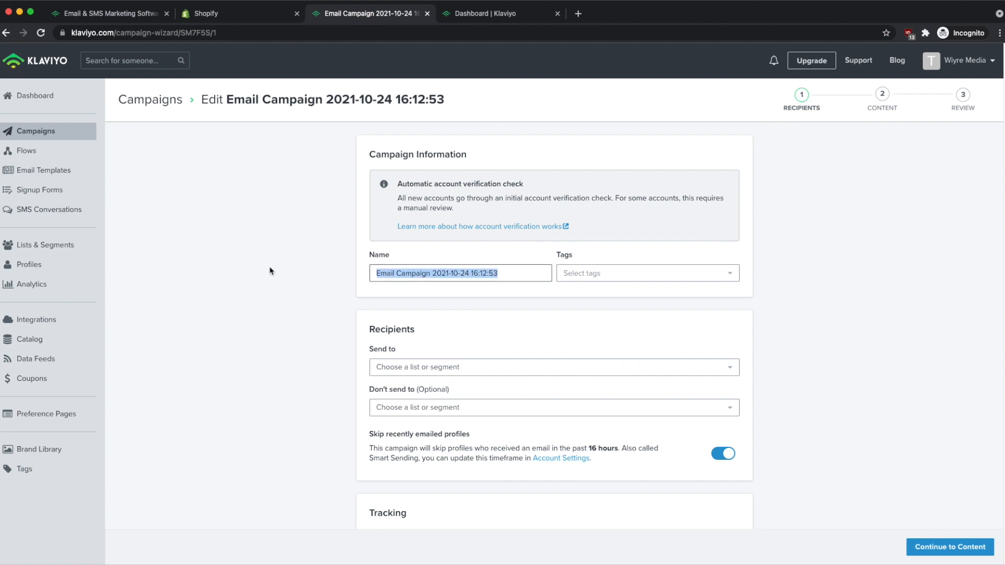
pyautogui.write('Holiday 2021')
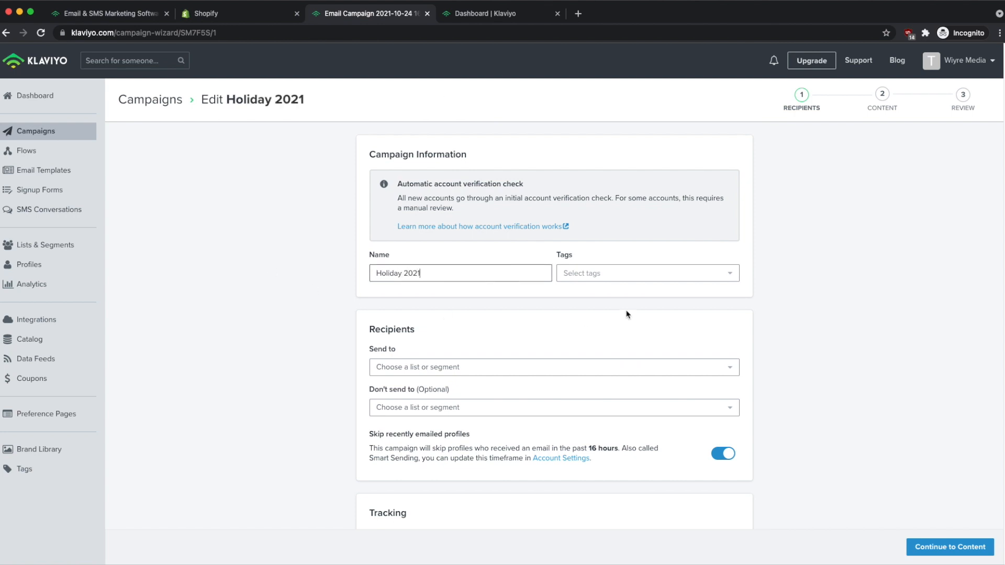
# Tag the campaign with the existing 'holiday' tag and a newly created '2021' tag.
pyautogui.click(674, 278)
pyautogui.click(598, 299)
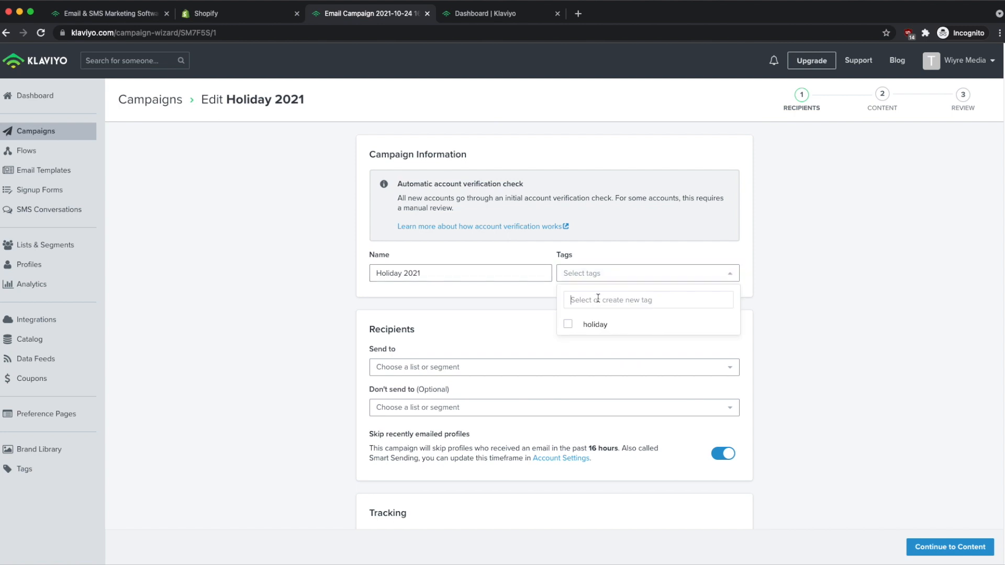
pyautogui.click(568, 327)
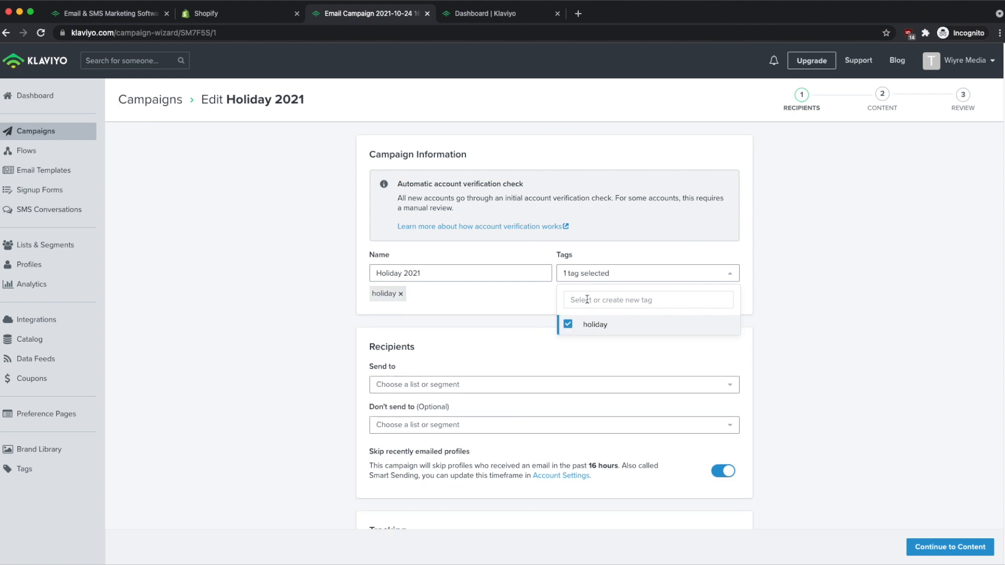
pyautogui.write('2021')
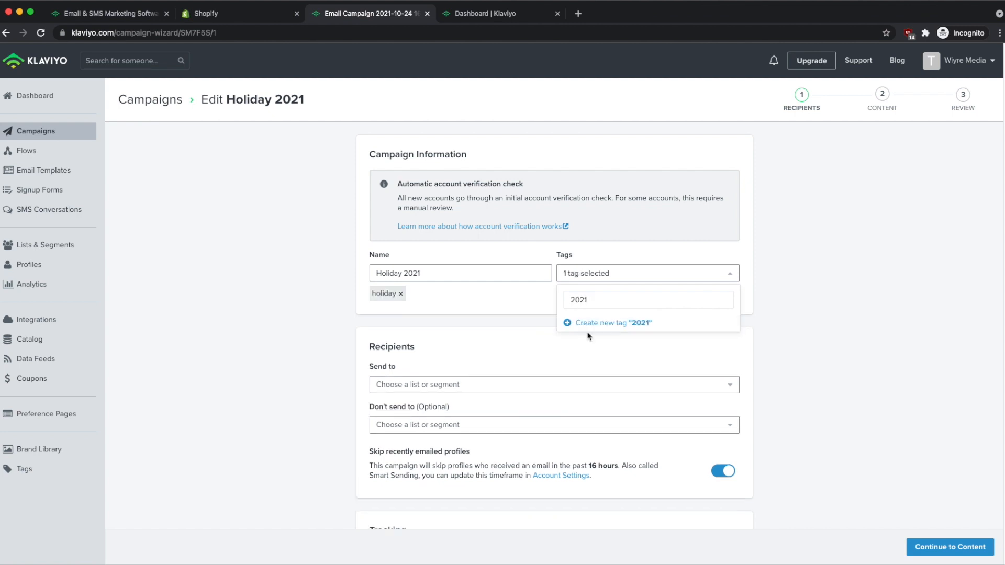
pyautogui.click(603, 325)
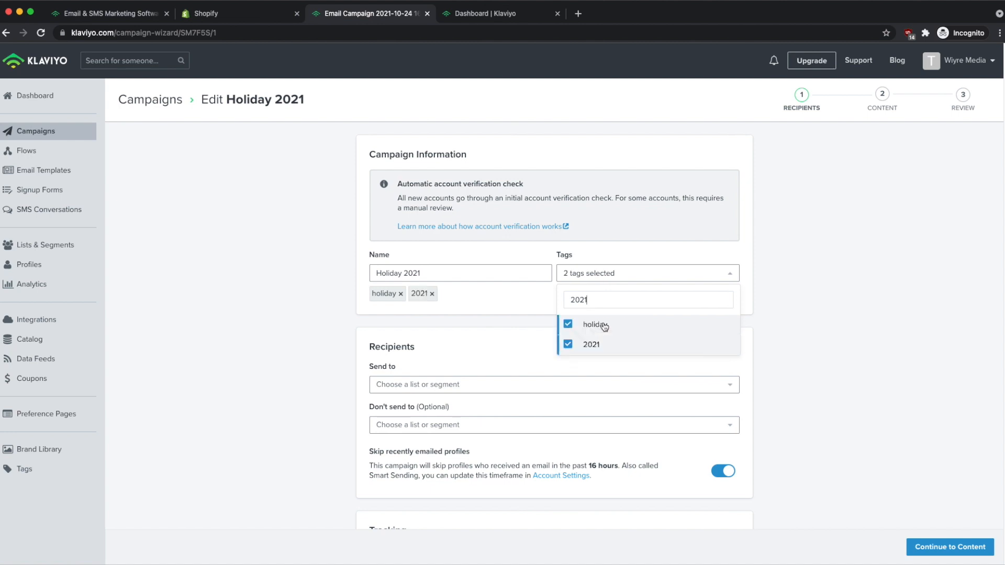
pyautogui.doubleClick(580, 298)
pyautogui.press('BackSpace')
pyautogui.click(358, 349)
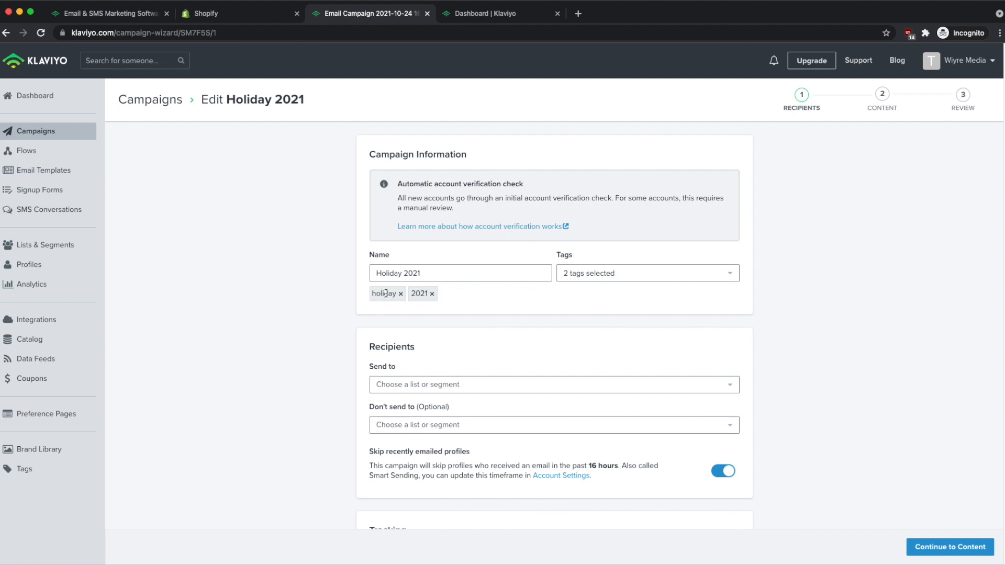
# Set Holiday 2021's recipients to the Customers list (1 member) and continue to content.
pyautogui.scroll(-3, 307, 370)
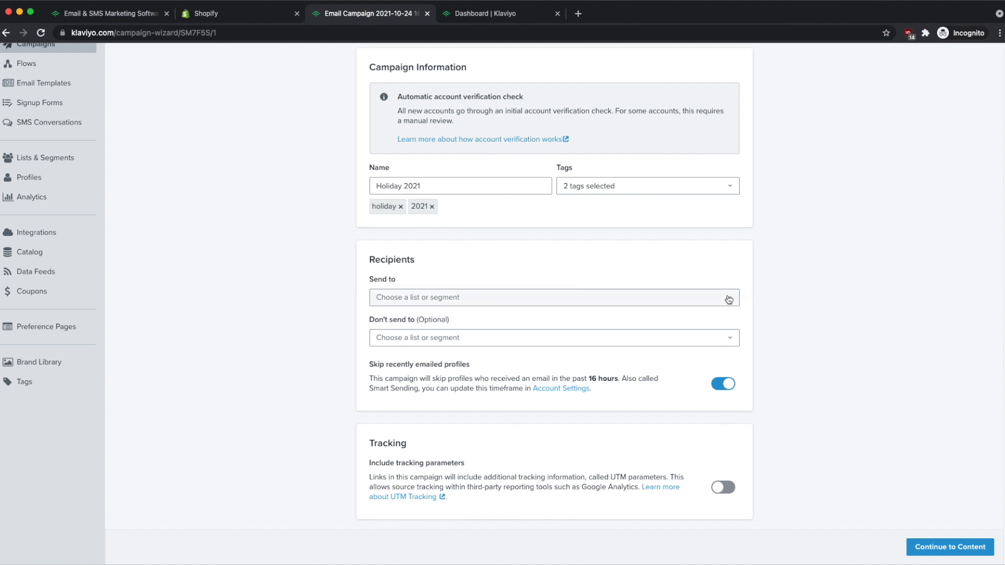
pyautogui.click(723, 299)
pyautogui.scroll(-1, 603, 300)
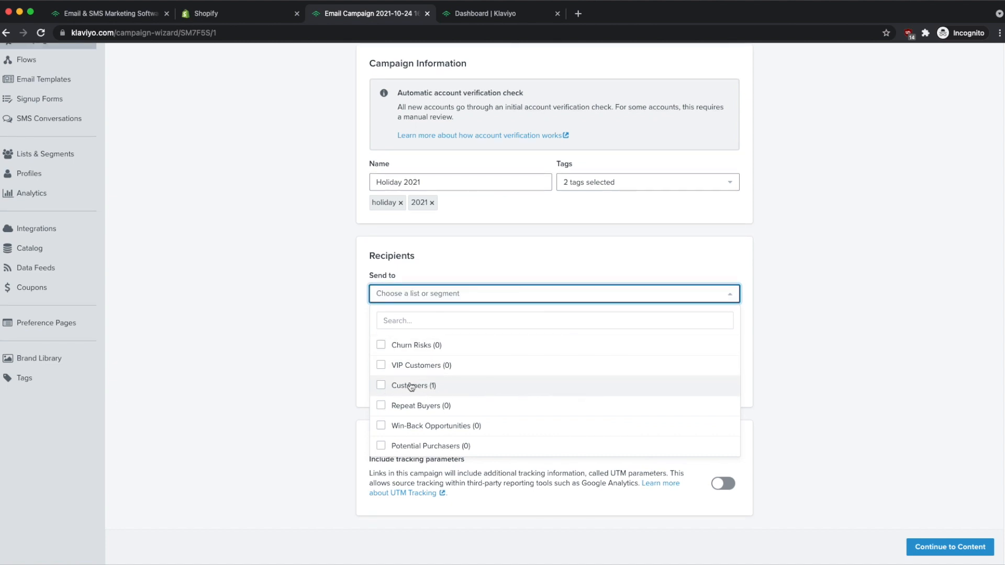
pyautogui.click(381, 387)
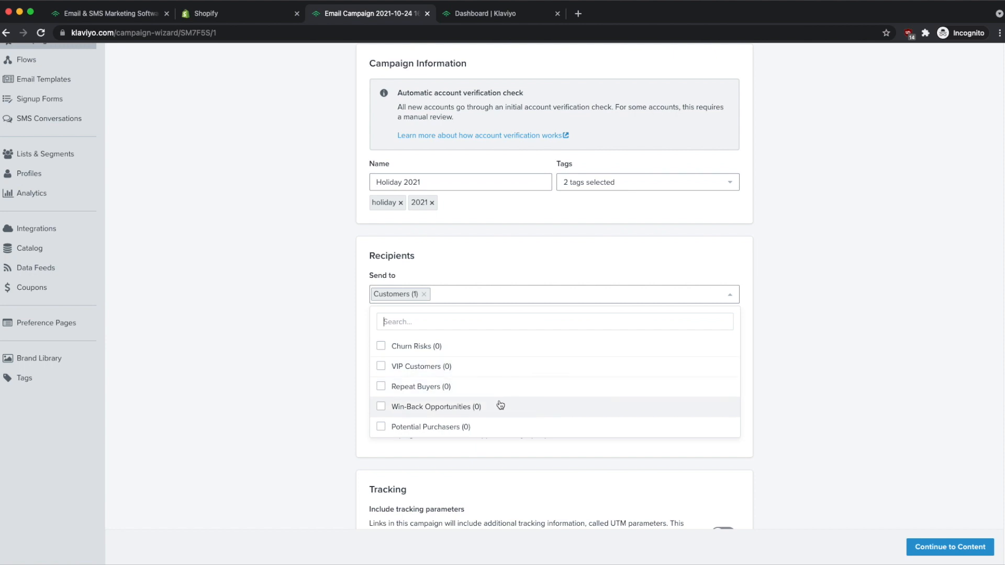
pyautogui.click(272, 341)
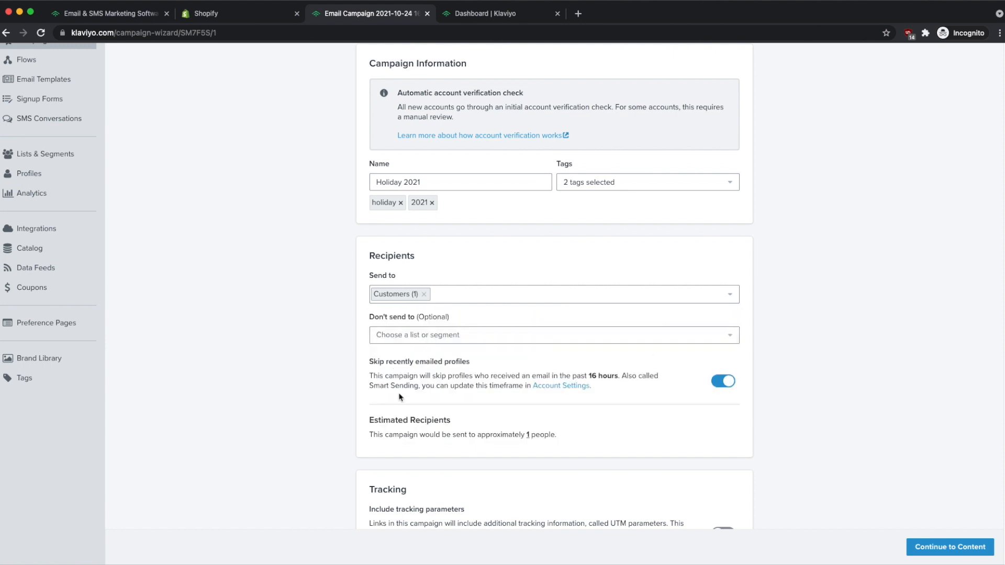
pyautogui.scroll(-1, 399, 397)
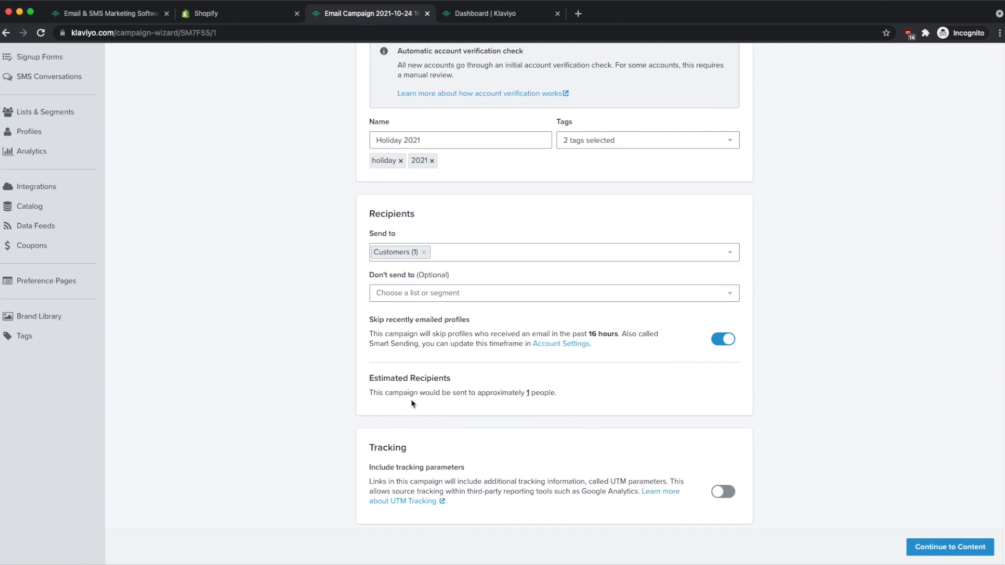
pyautogui.click(950, 548)
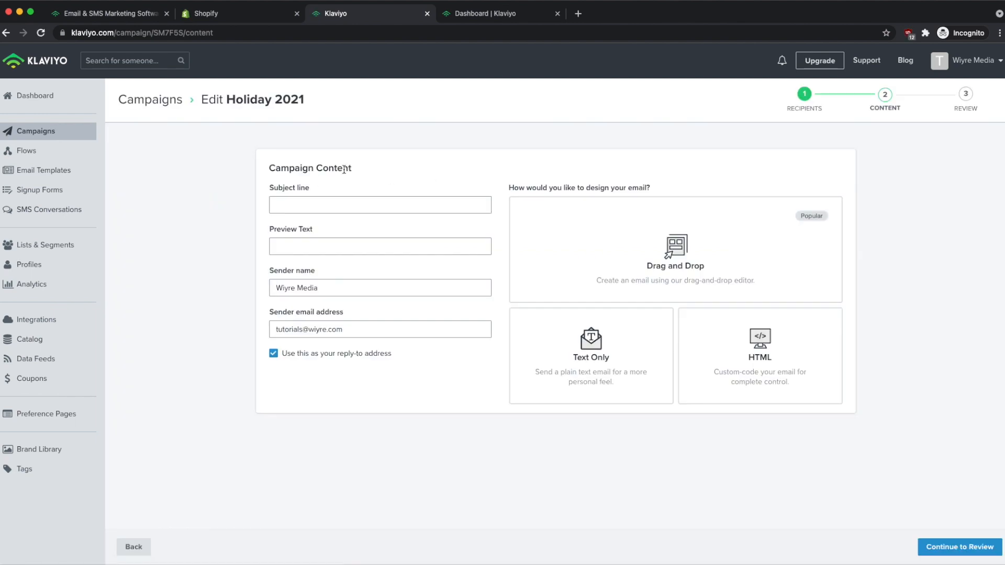
# Enter subject 'Holiday Deals for 2021' and preview text 'Get your discount code… anything in the store'.
pyautogui.click(315, 201)
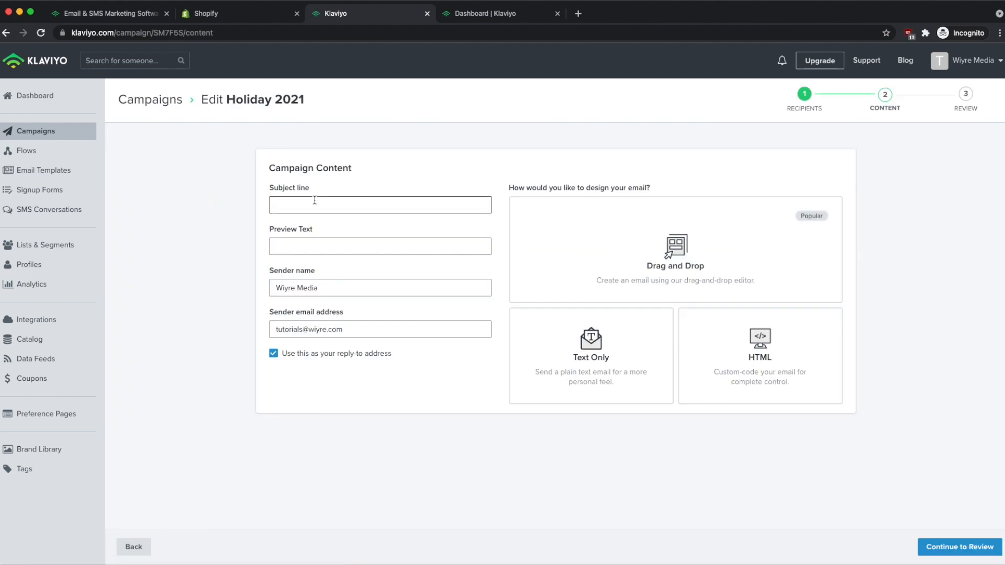
pyautogui.write('Holiday Deals for 2021')
pyautogui.click(326, 246)
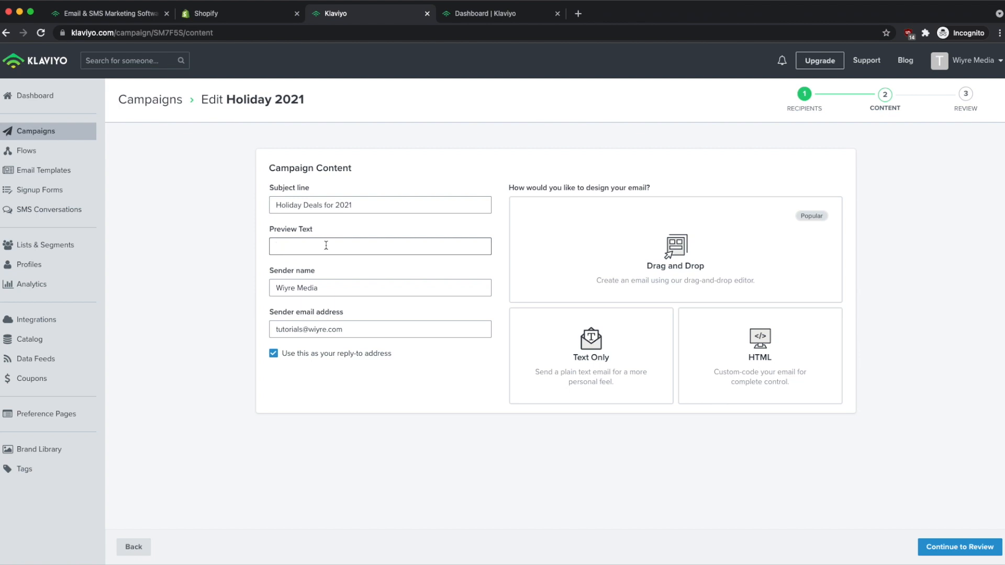
pyautogui.write('Get your discount code for 10% off anything in teh')
pyautogui.press('BackSpace')
pyautogui.press('BackSpace')
pyautogui.press('BackSpace')
pyautogui.write('he store')
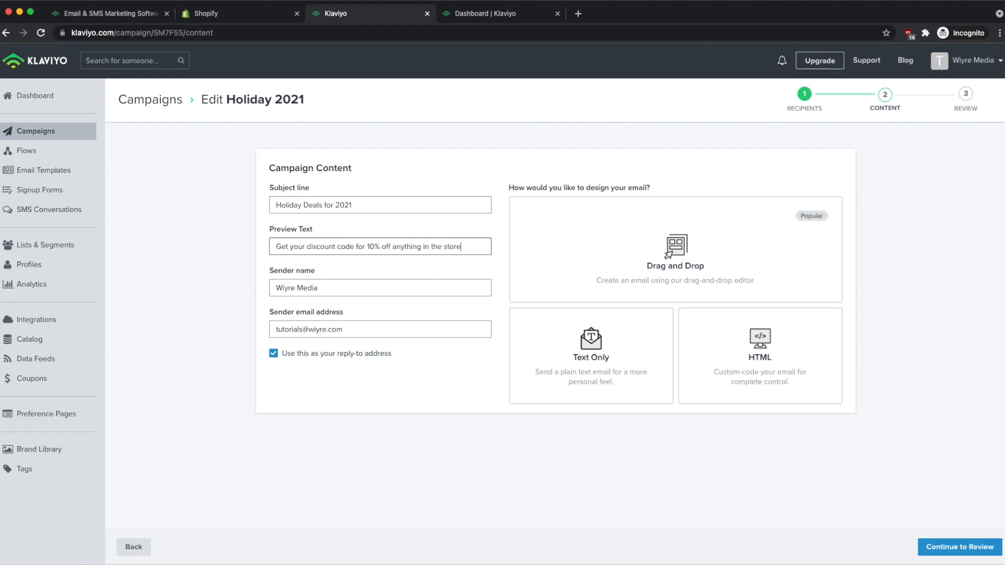
# Change the preview text's discount from 10% to 15%, leaving the sender email unchanged.
pyautogui.click(374, 246)
pyautogui.press('BackSpace')
pyautogui.write('5')
pyautogui.click(159, 275)
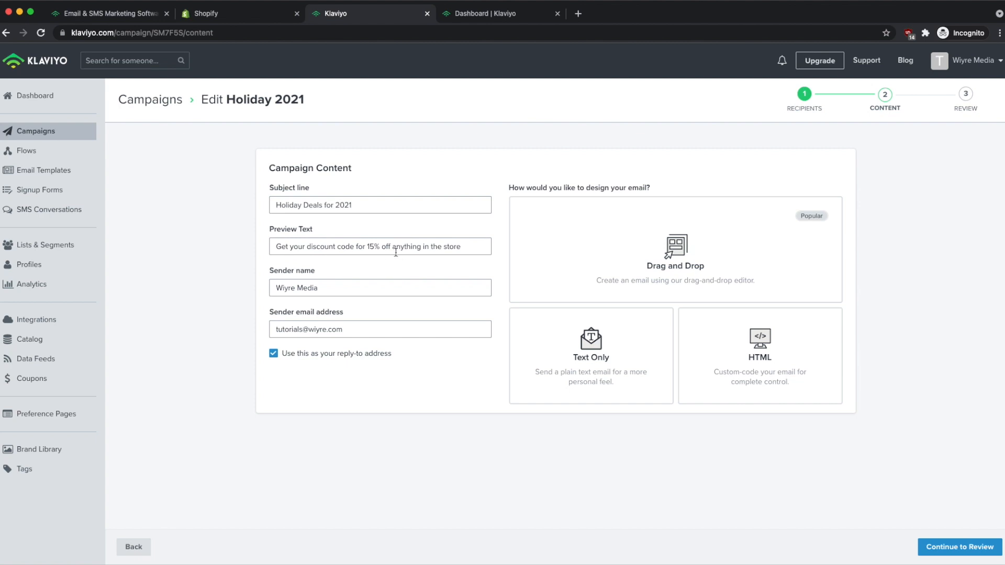
pyautogui.moveTo(353, 331); pyautogui.dragTo(263, 331)
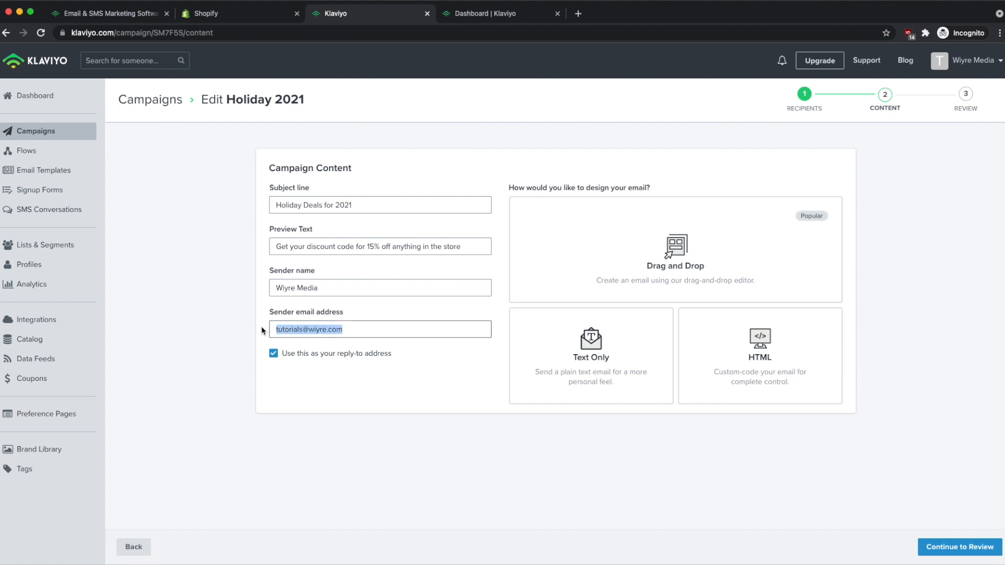
pyautogui.click(356, 313)
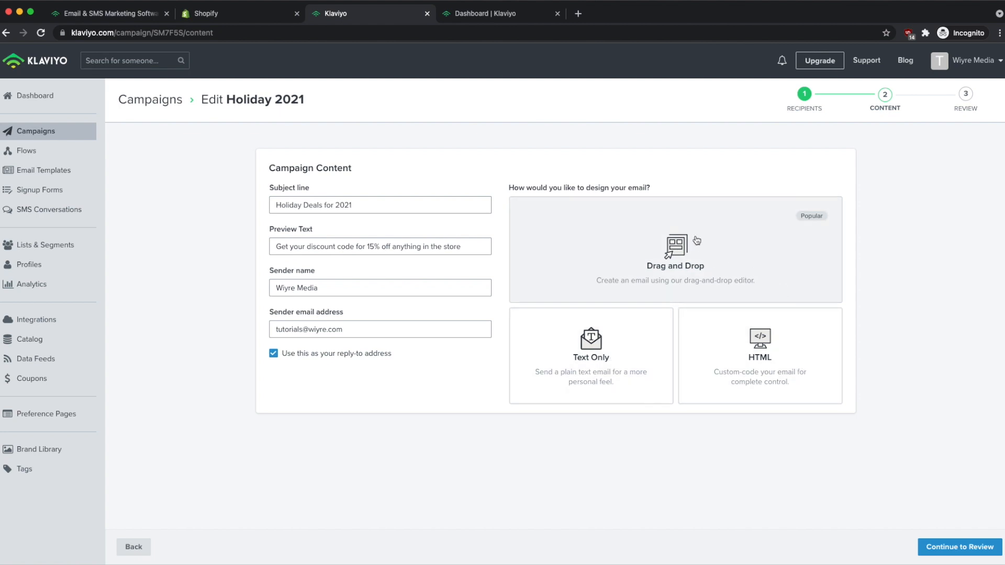
# Choose the drag-and-drop editor and preview the Vision and Blues template.
pyautogui.click(675, 289)
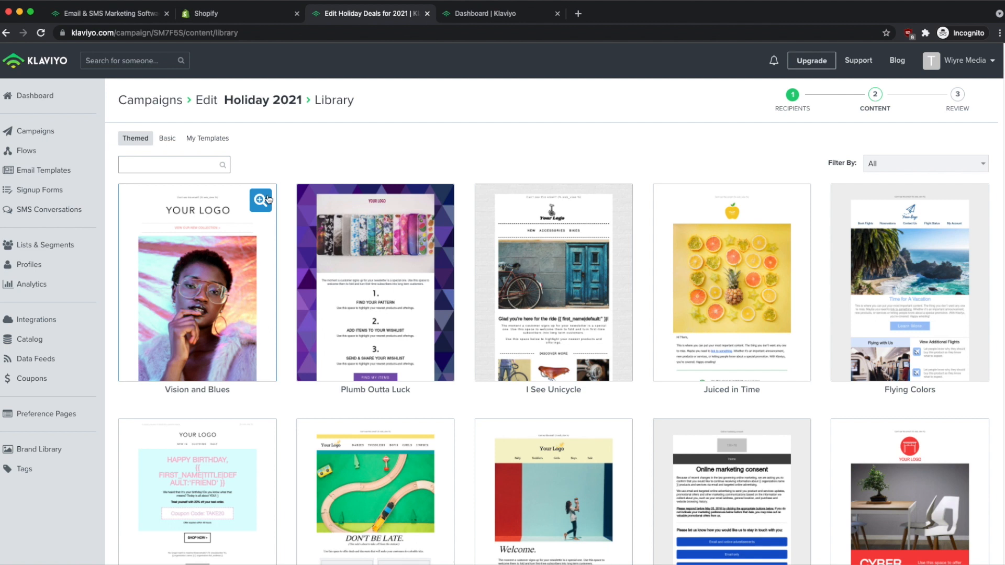
pyautogui.click(262, 202)
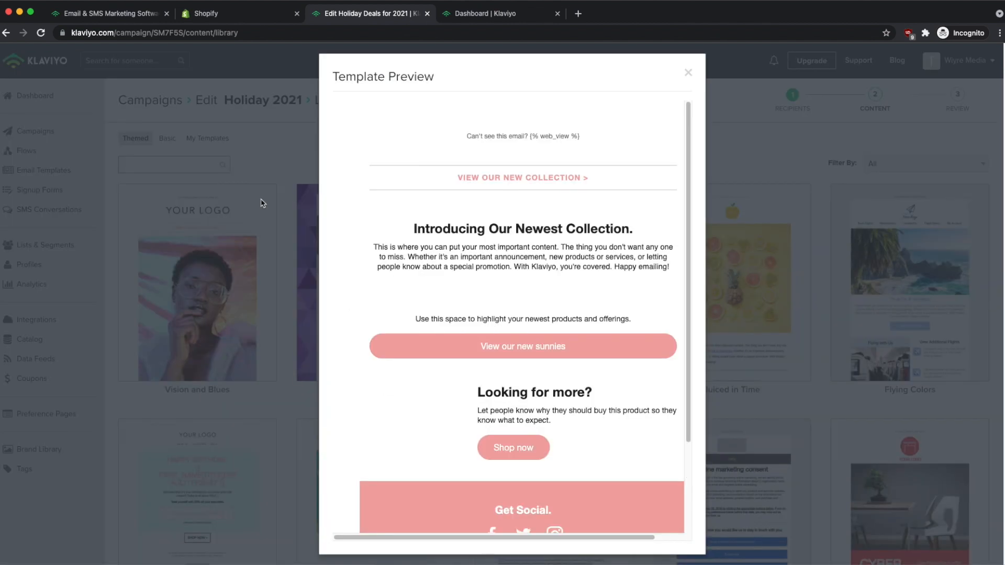
pyautogui.scroll(-3, 647, 196)
pyautogui.scroll(-15, 648, 198)
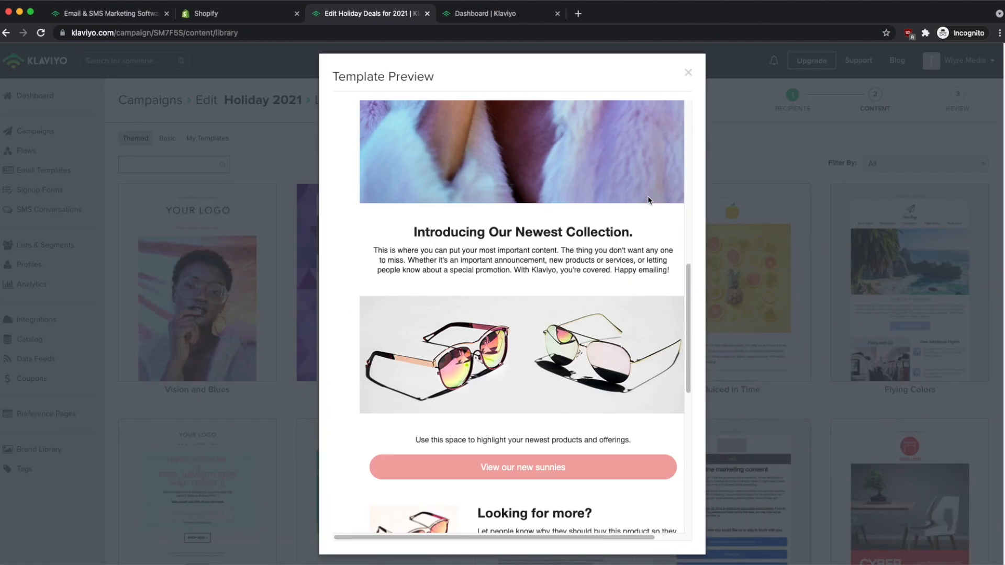
pyautogui.scroll(20, 649, 200)
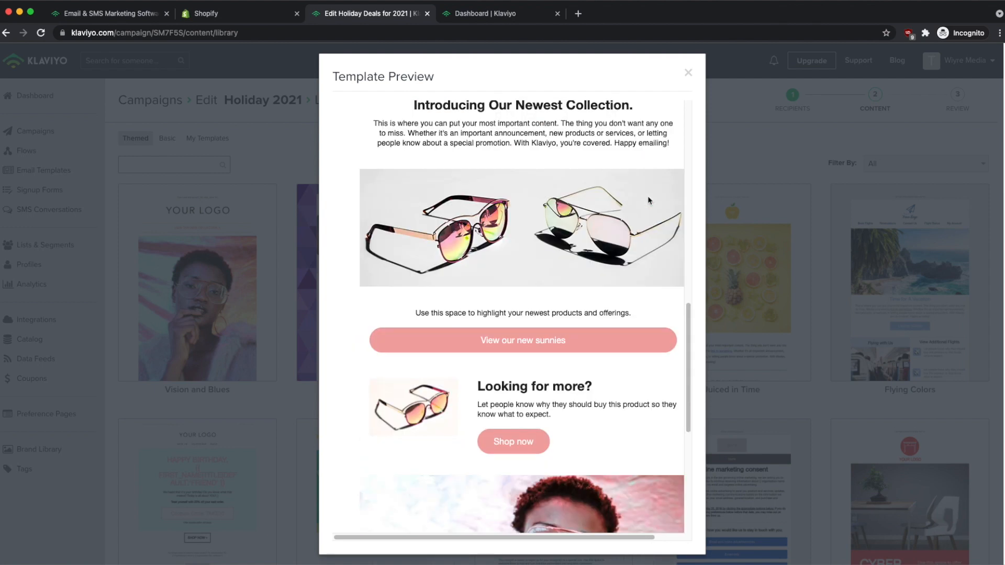
pyautogui.click(686, 73)
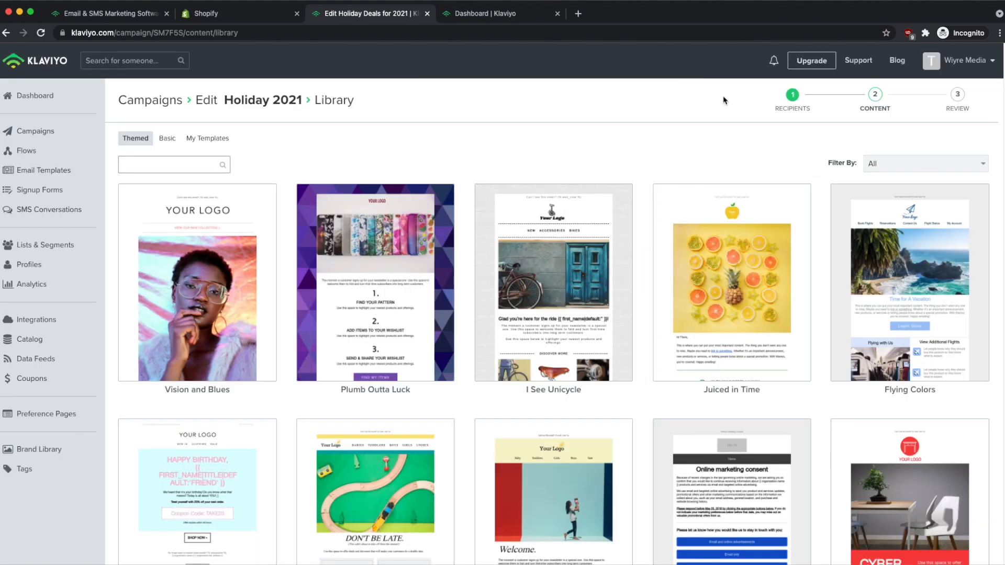
# Filter templates to Seasonal and preview The Places Yule Go template.
pyautogui.click(940, 167)
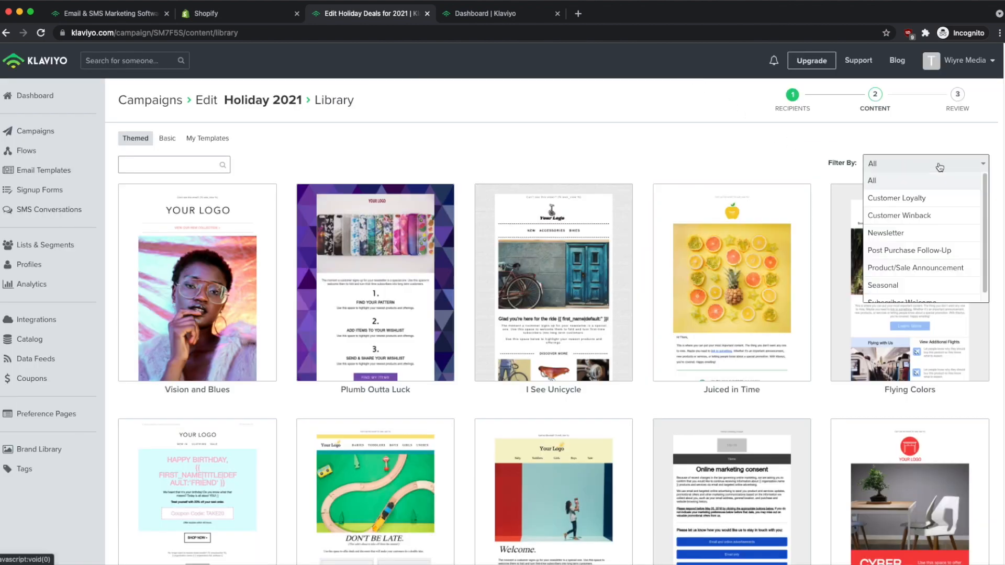
pyautogui.click(902, 287)
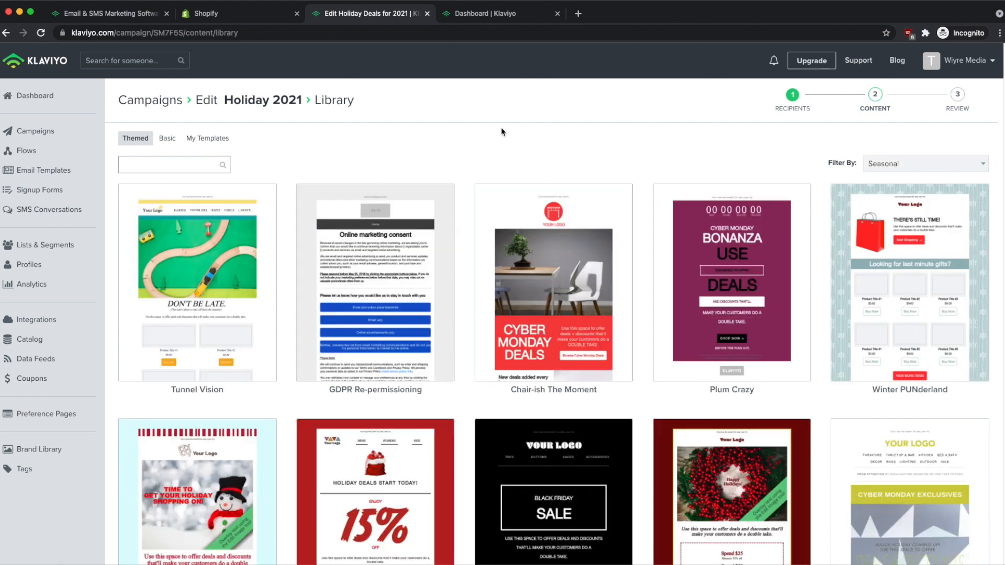
pyautogui.scroll(-5, 469, 198)
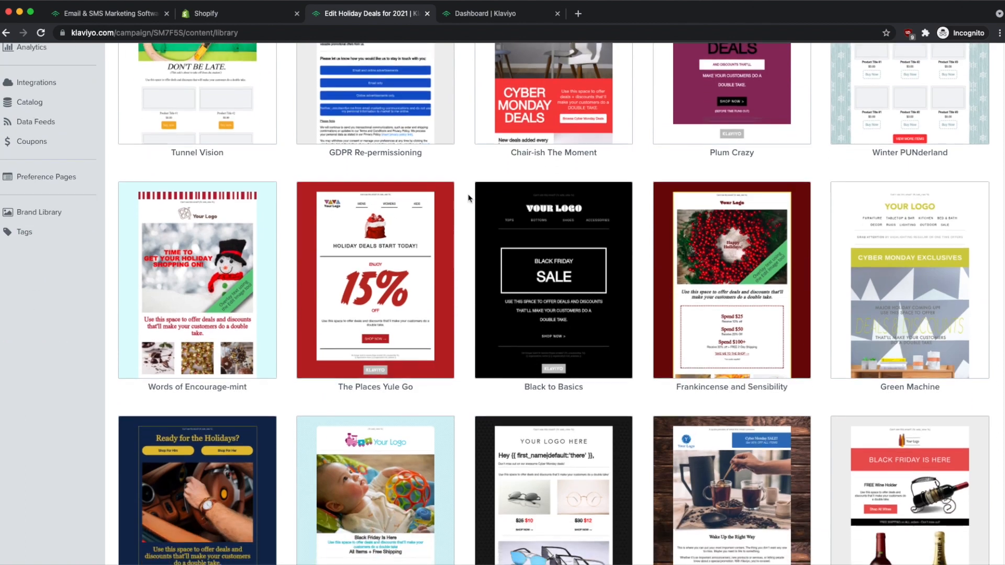
pyautogui.moveTo(441, 199)
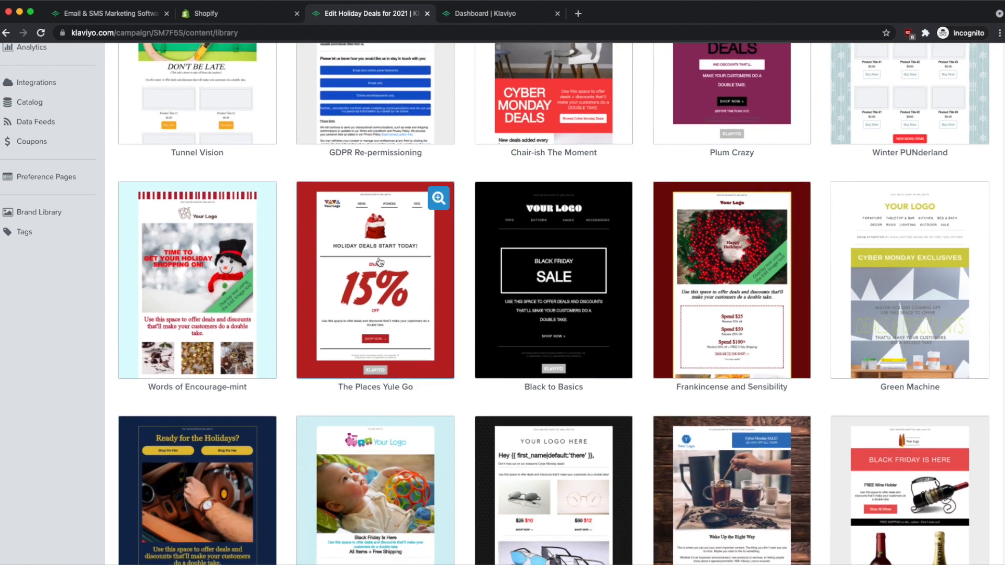
pyautogui.click(439, 198)
pyautogui.scroll(-3, 615, 172)
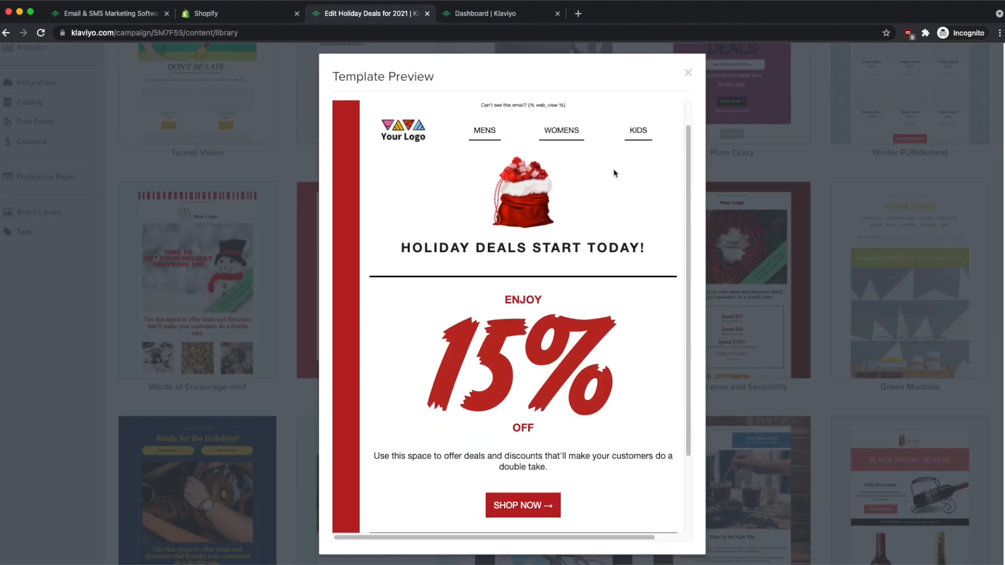
pyautogui.scroll(4, 571, 330)
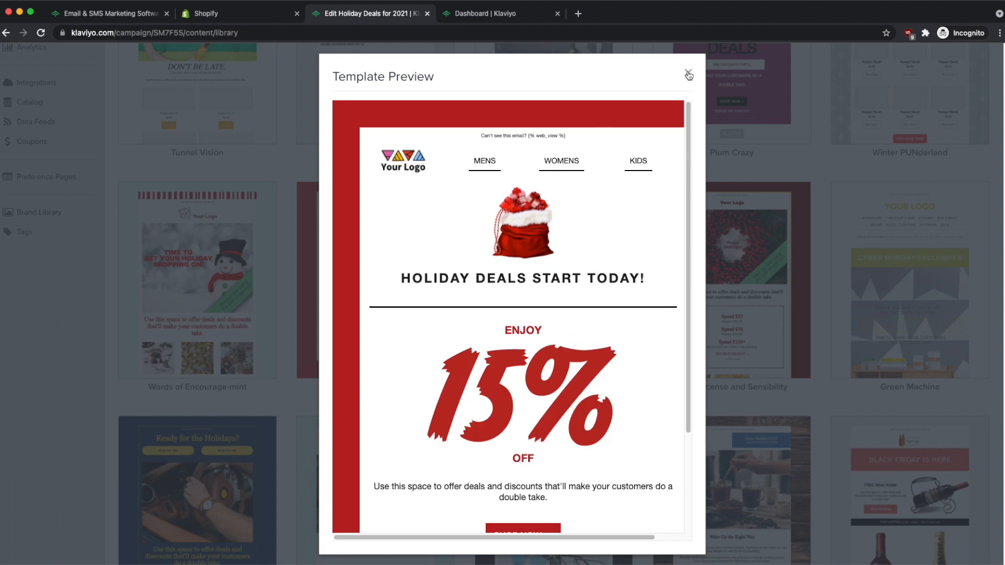
pyautogui.click(689, 74)
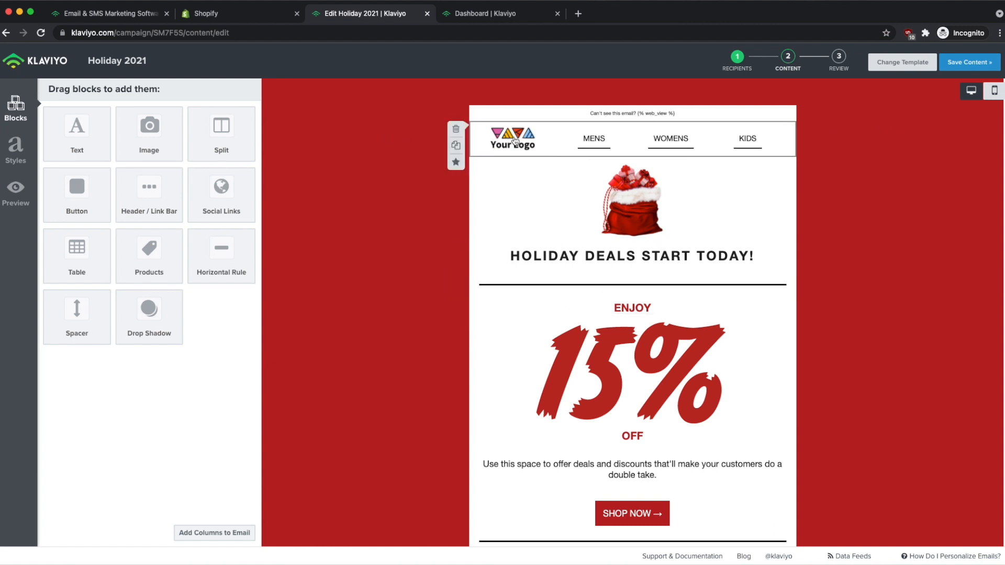
pyautogui.scroll(-1, 638, 293)
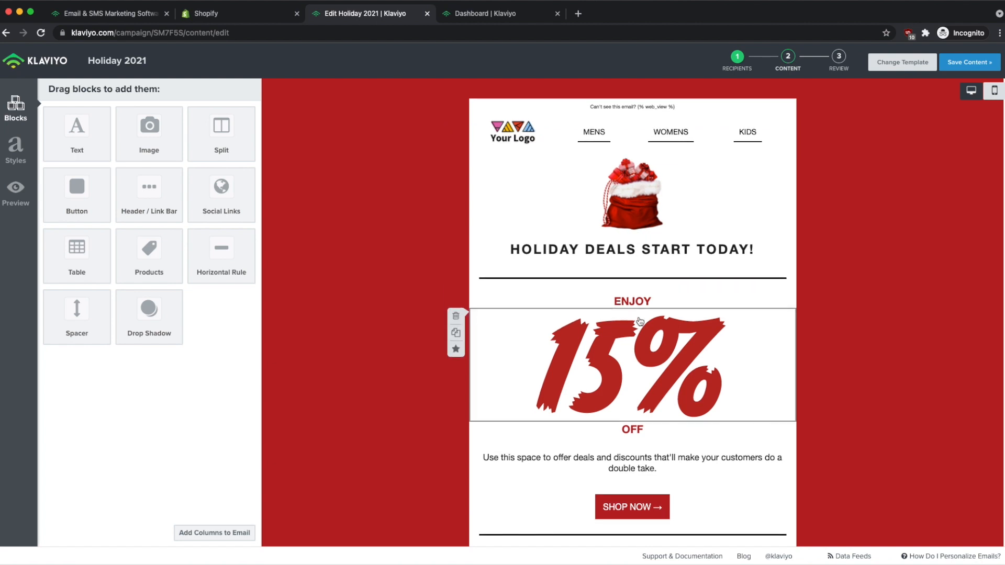
pyautogui.scroll(-5, 640, 318)
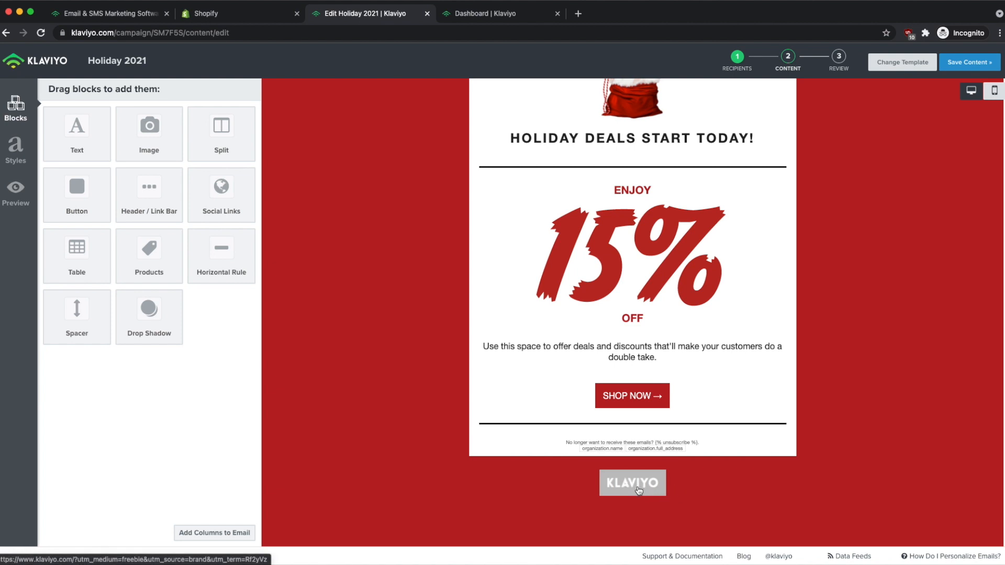
pyautogui.scroll(5, 742, 207)
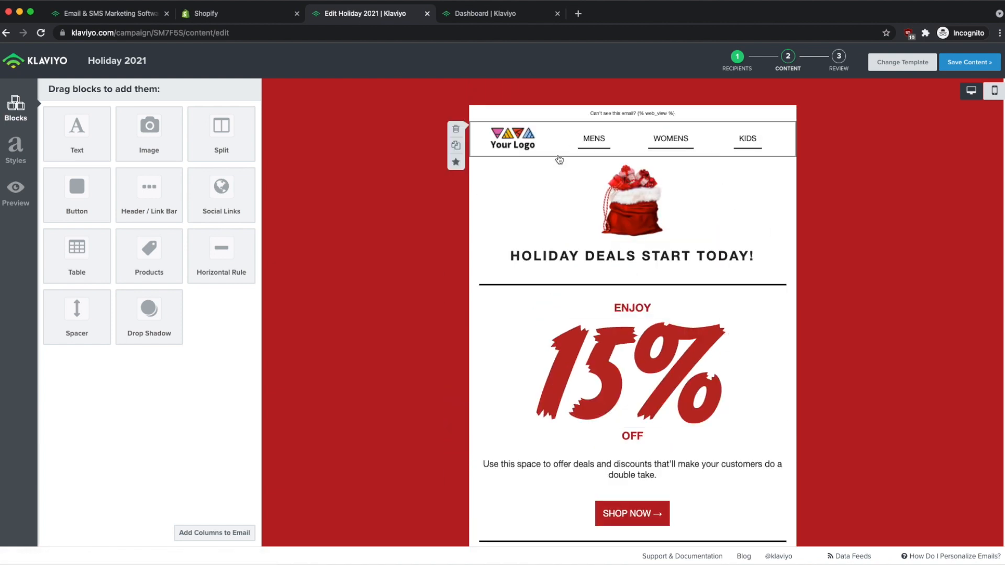
# In the header block, rename the MENS link to Home.
pyautogui.click(522, 141)
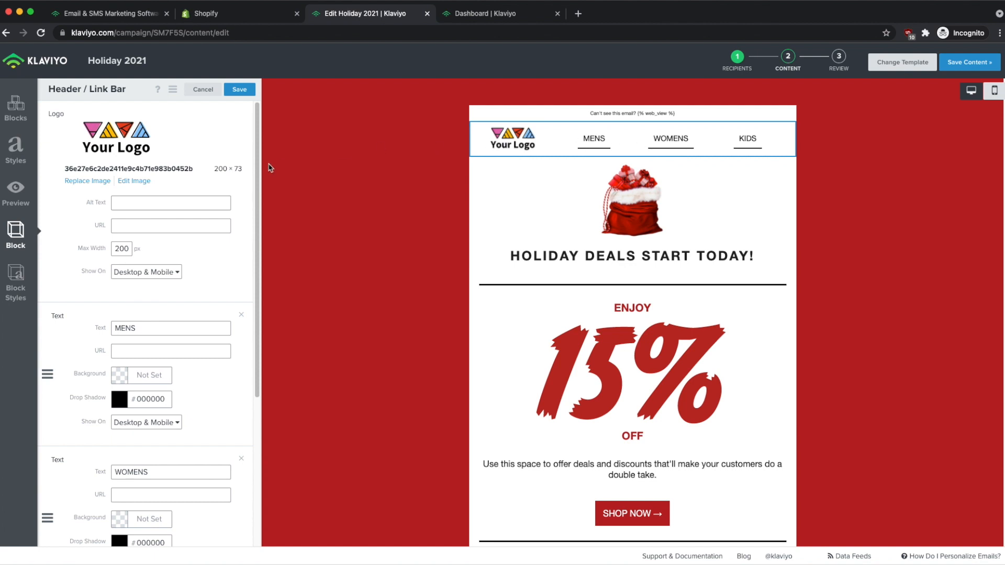
pyautogui.scroll(-3, 195, 228)
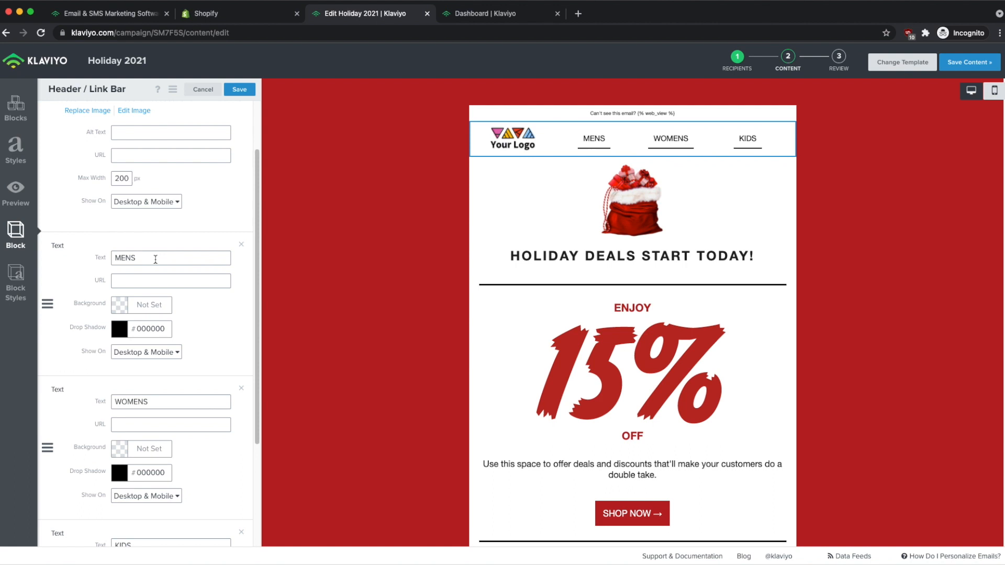
pyautogui.scroll(-4, 142, 418)
pyautogui.scroll(1, 164, 237)
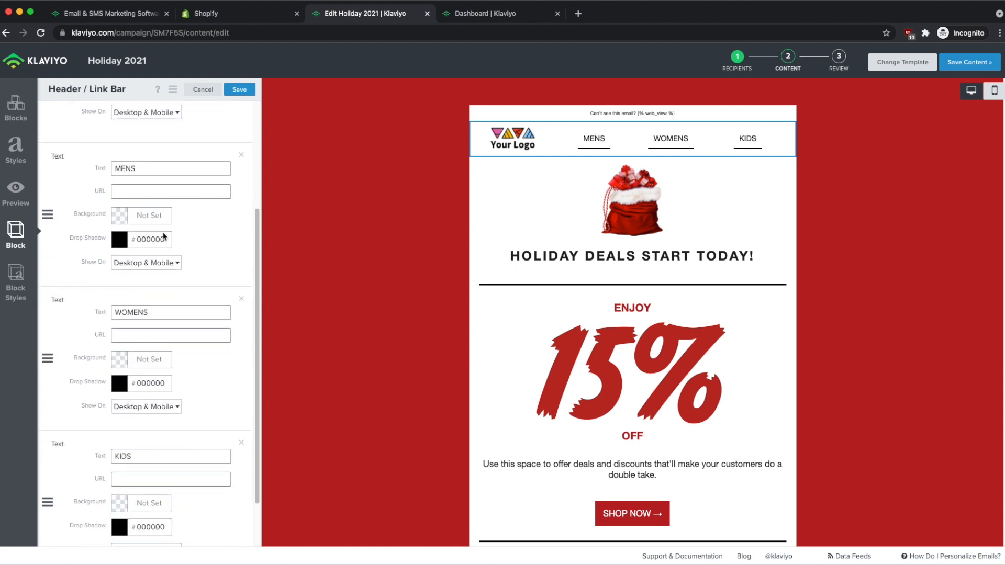
pyautogui.moveTo(138, 166); pyautogui.dragTo(89, 169)
pyautogui.write('Home')
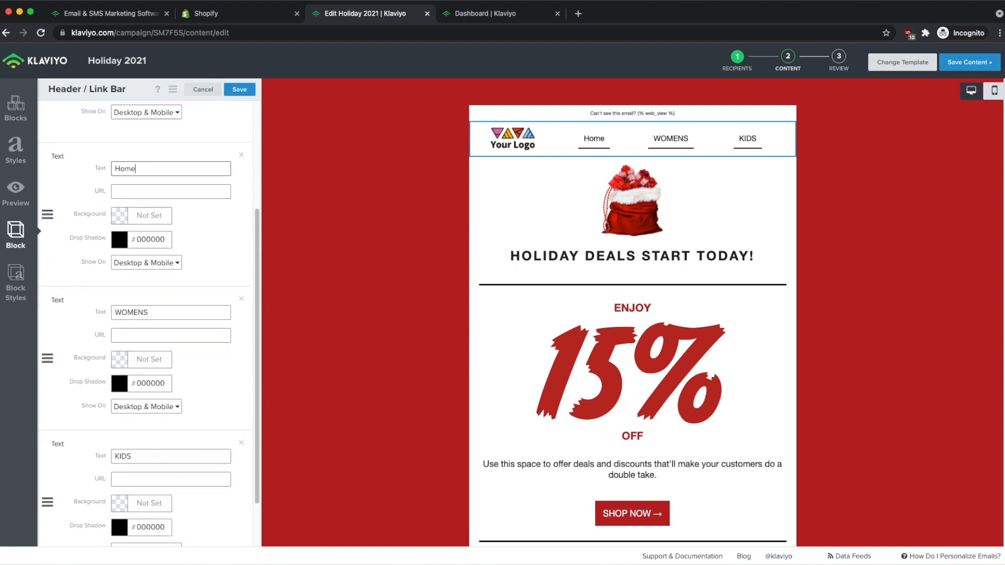
# Rename the WOMENS link to Shop and delete the KIDS link.
pyautogui.scroll(-2, 120, 269)
pyautogui.doubleClick(126, 270)
pyautogui.write('Shop')
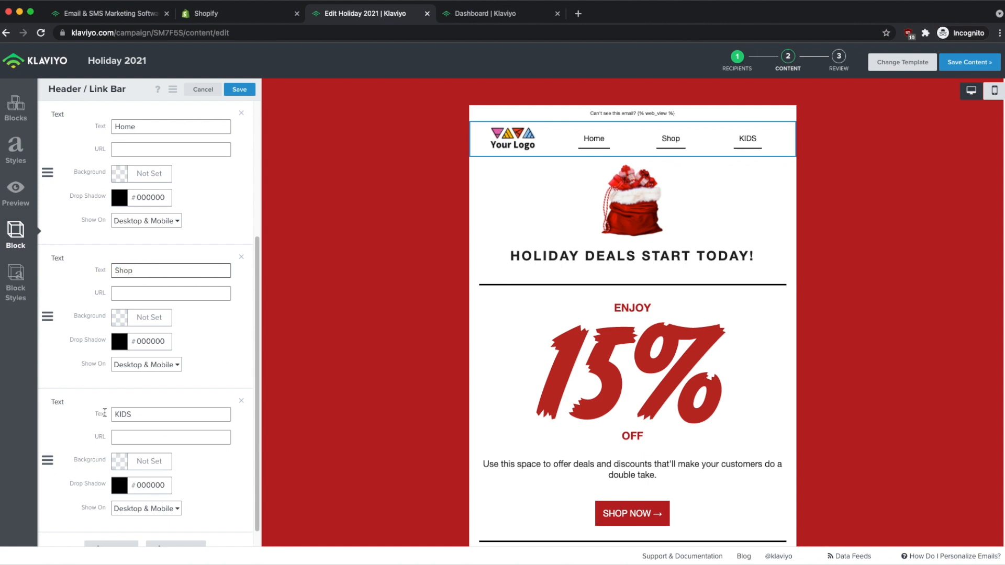
pyautogui.click(242, 403)
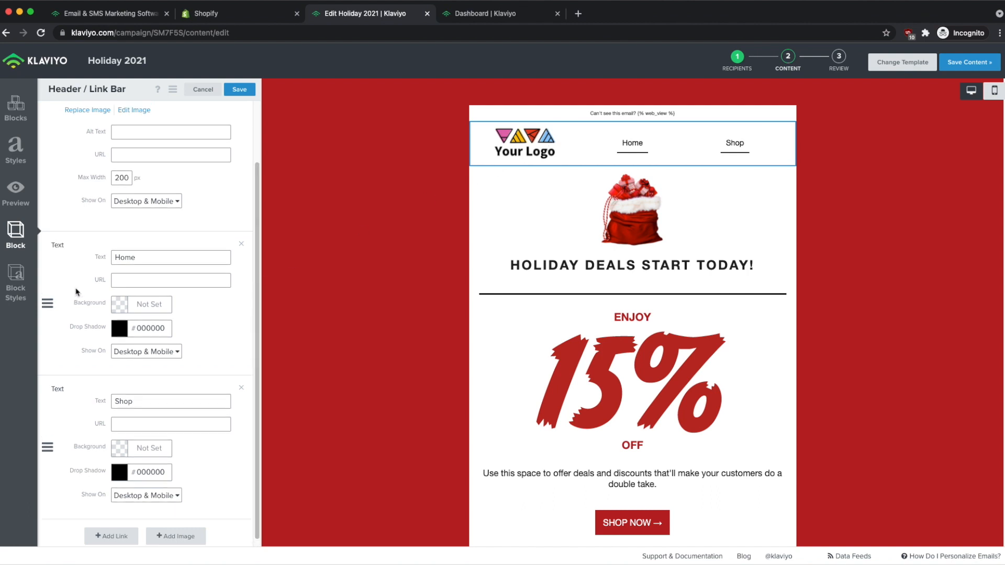
pyautogui.scroll(3, 79, 293)
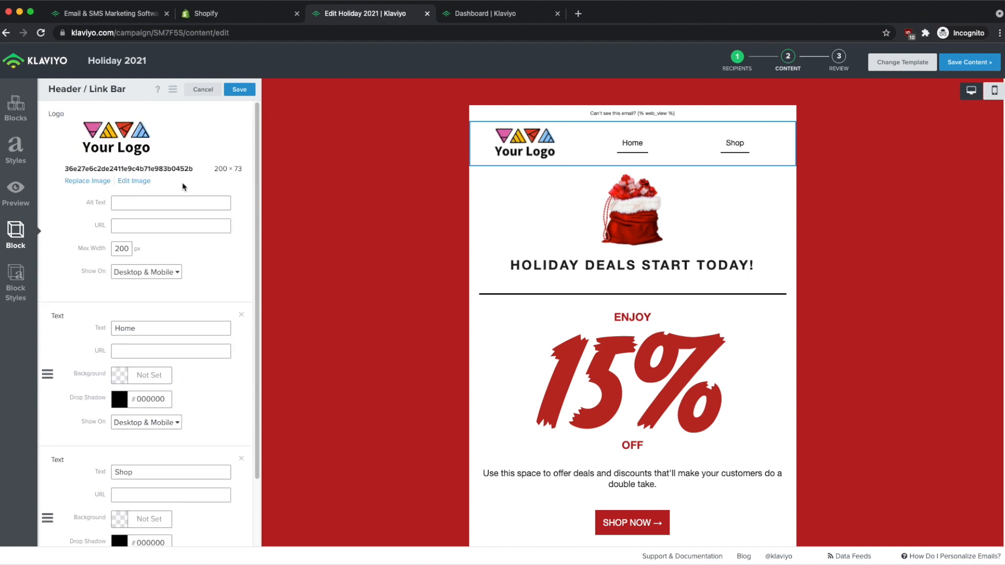
# Replace the header's placeholder logo with the wiyre_logo image.
pyautogui.click(87, 184)
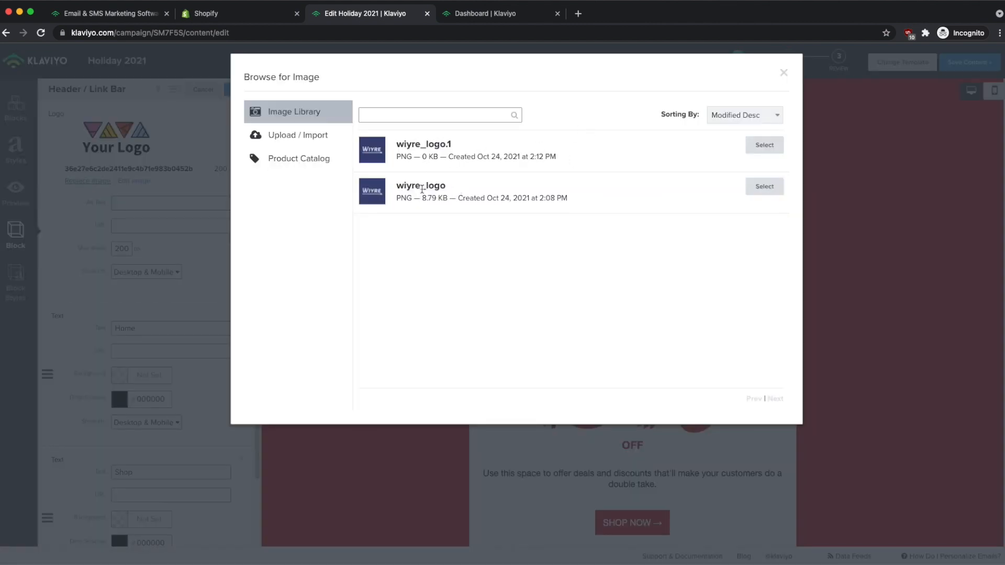
pyautogui.click(764, 186)
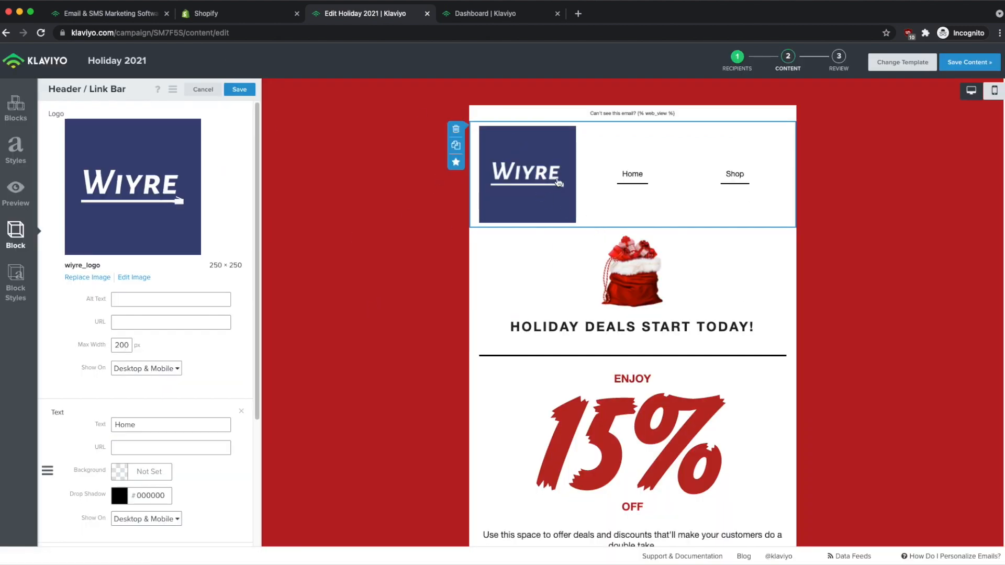
pyautogui.click(125, 278)
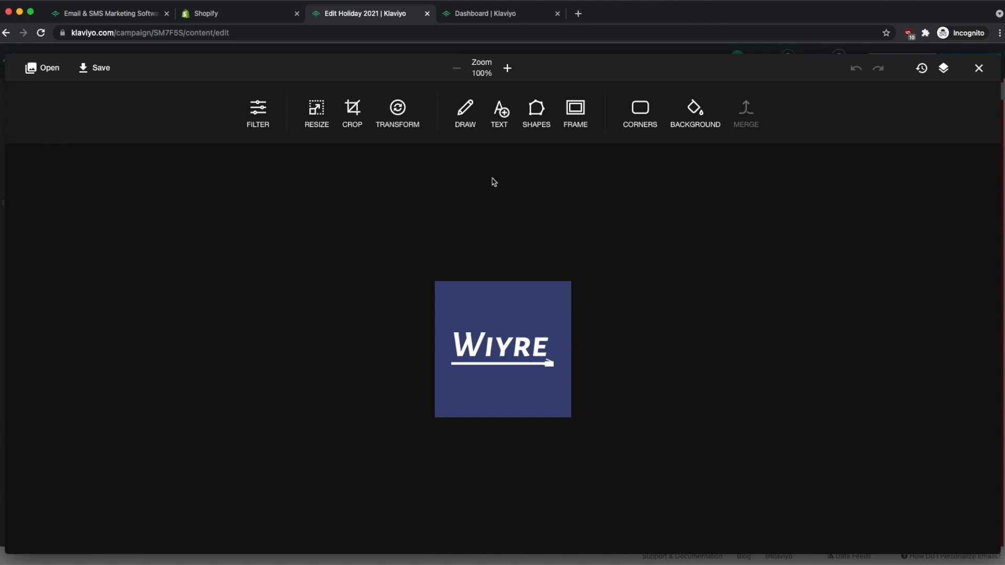
# Crop the logo at 16:9 around the WIYRE wordmark, apply, and save it.
pyautogui.click(354, 113)
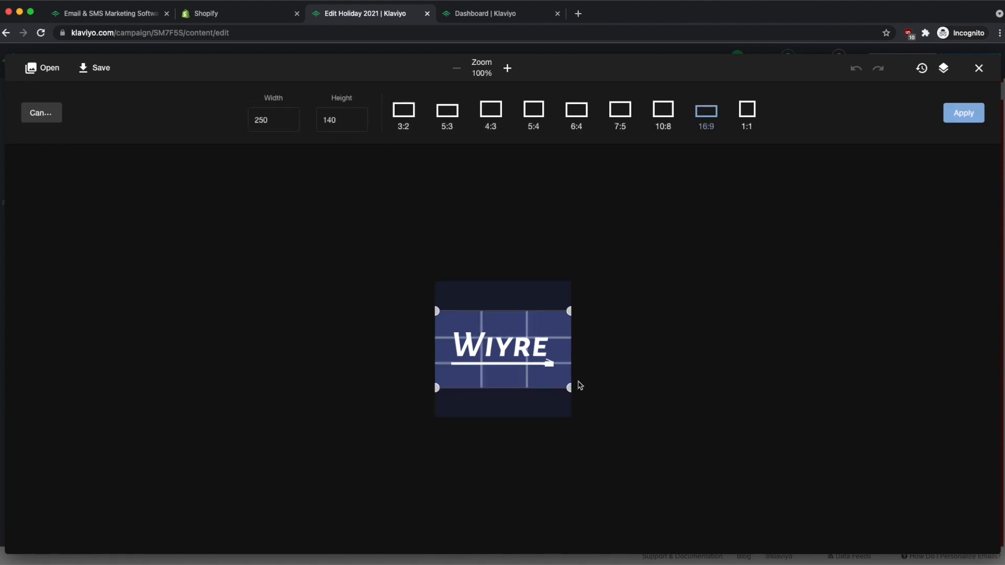
pyautogui.moveTo(569, 384); pyautogui.dragTo(567, 380)
pyautogui.moveTo(506, 350); pyautogui.dragTo(509, 349)
pyautogui.moveTo(566, 311); pyautogui.dragTo(552, 321)
pyautogui.moveTo(503, 352); pyautogui.dragTo(511, 349)
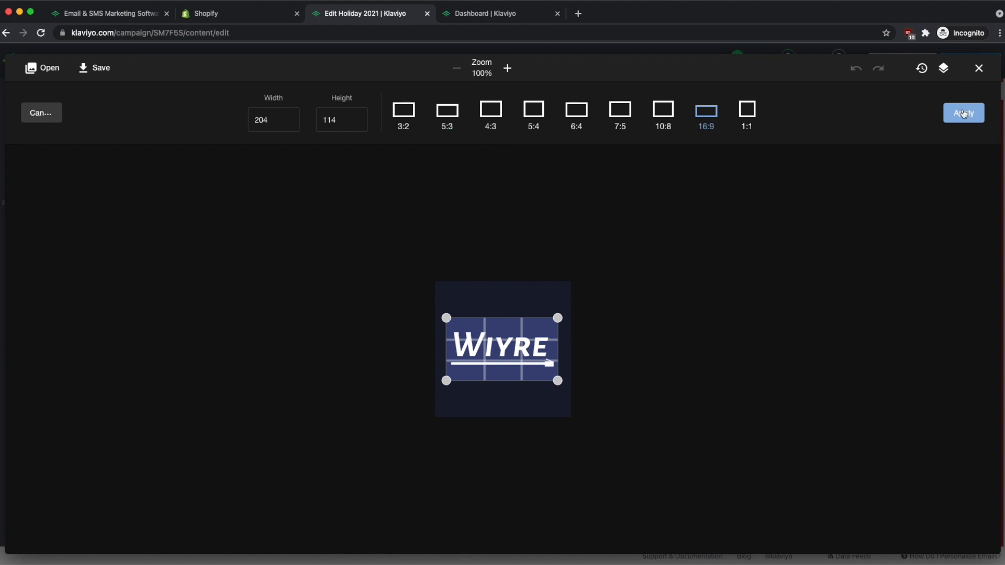
pyautogui.click(964, 113)
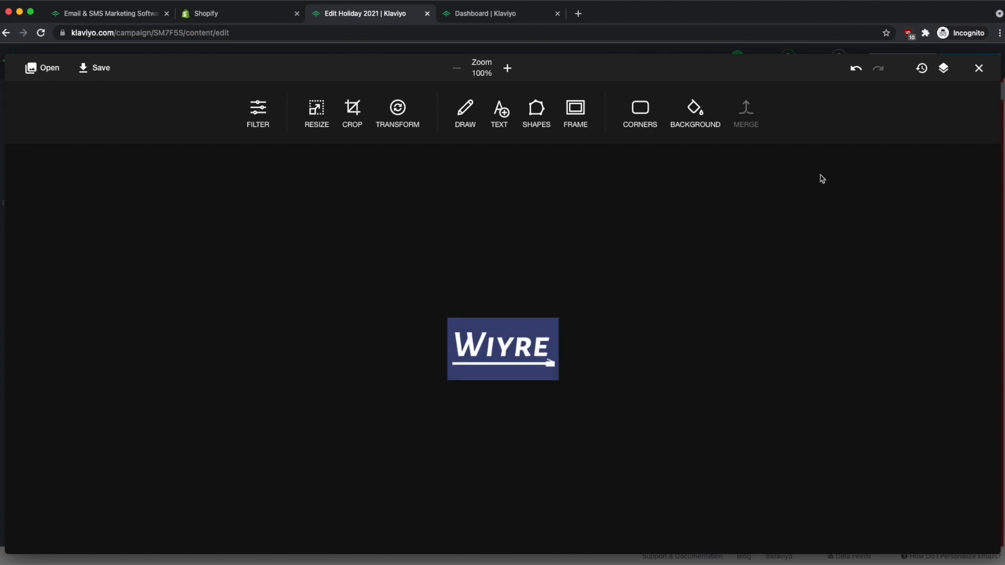
pyautogui.click(98, 70)
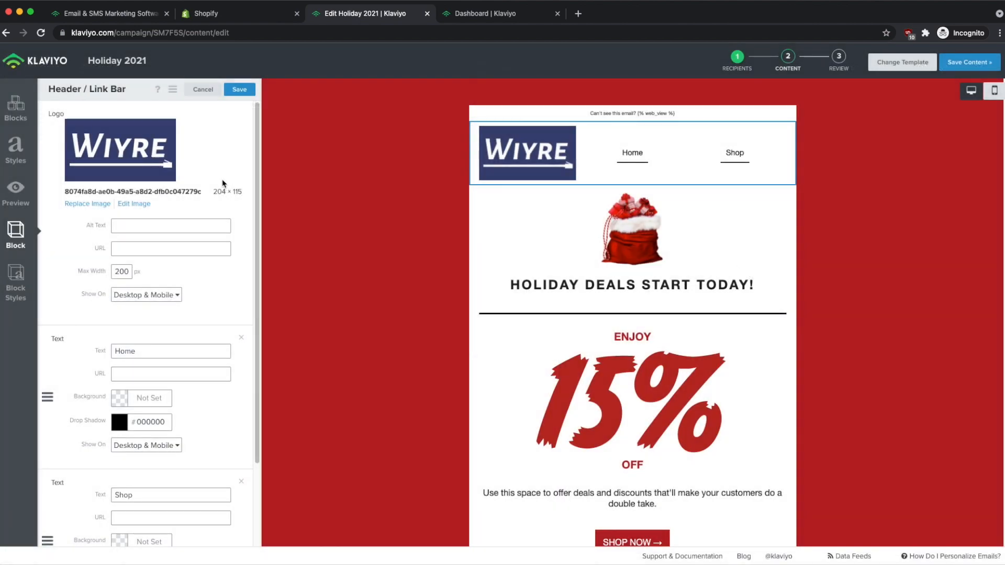
# Link Home to wiyre.com and Shop to wiyre.com/shop, then save the header block.
pyautogui.moveTo(587, 151)
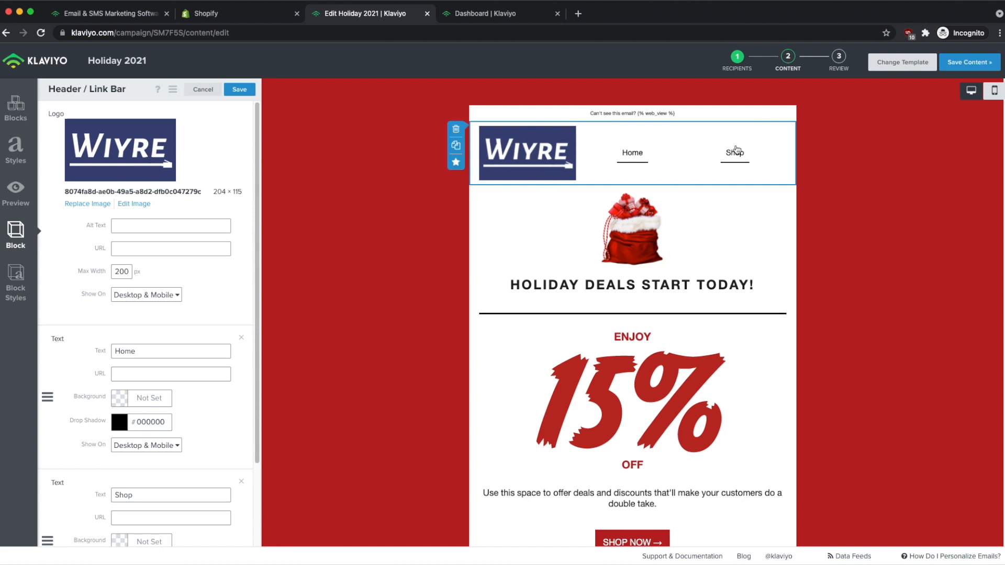
pyautogui.scroll(-1, 199, 232)
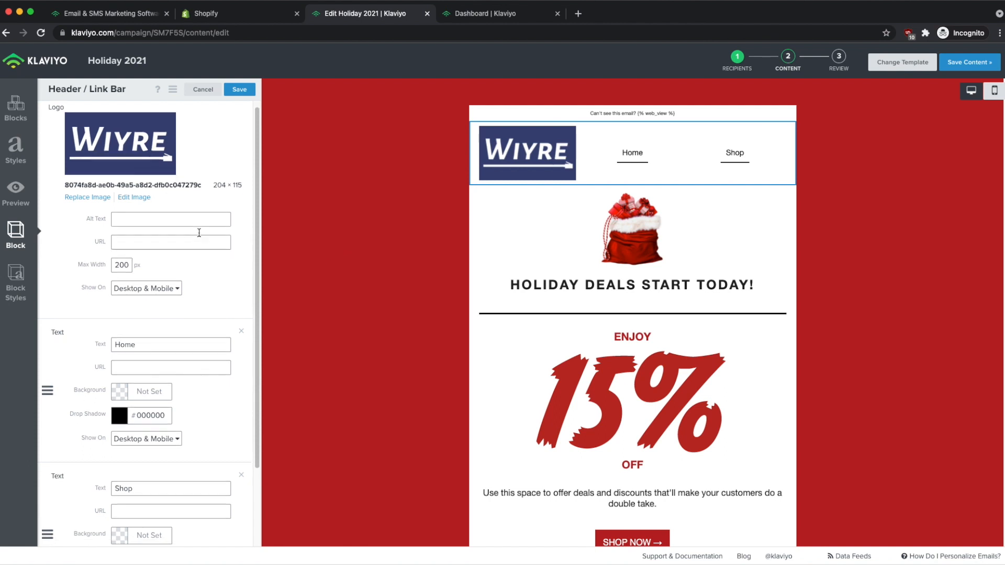
pyautogui.scroll(-5, 199, 233)
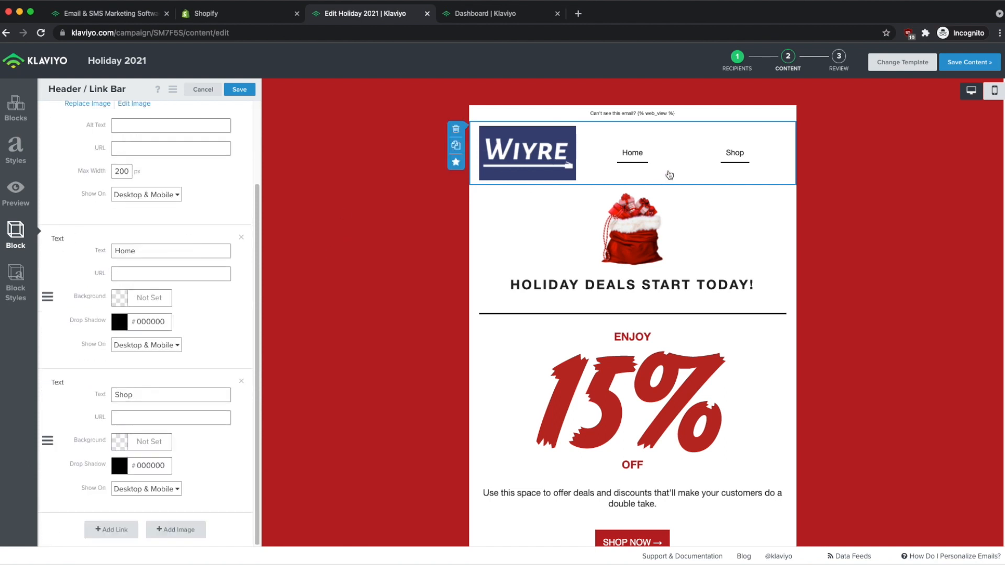
pyautogui.click(116, 273)
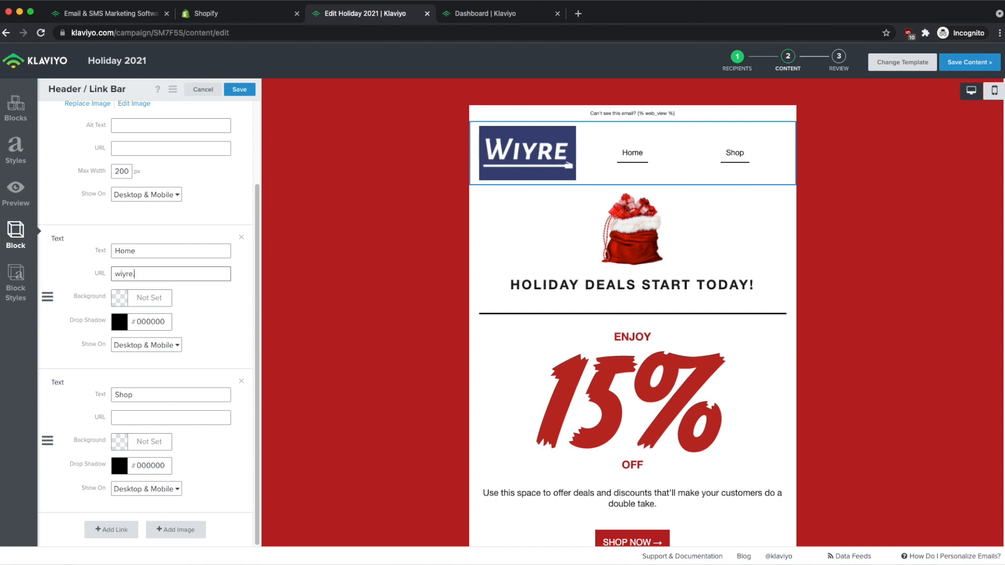
pyautogui.scroll(2, 131, 276)
pyautogui.scroll(-2, 136, 279)
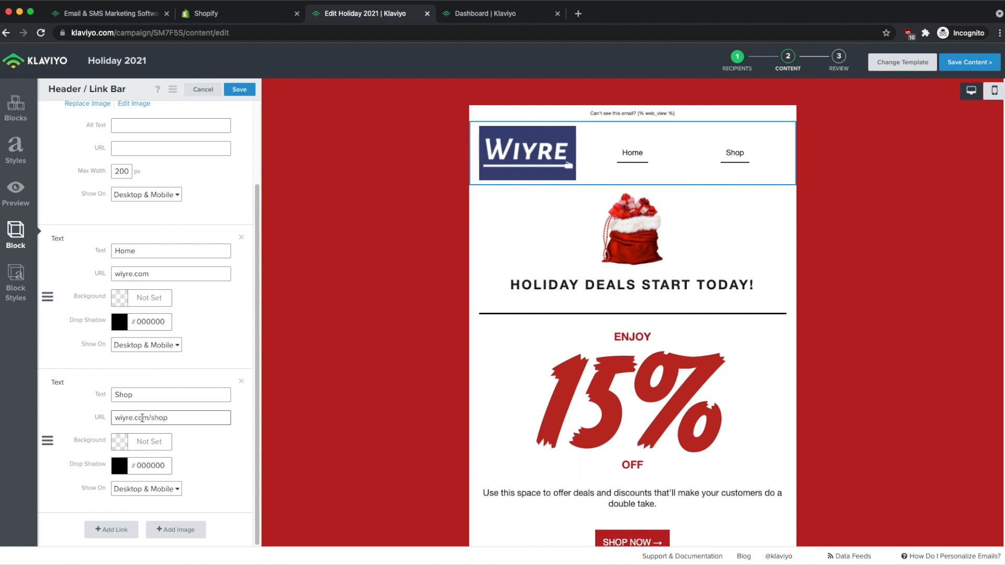
pyautogui.click(239, 92)
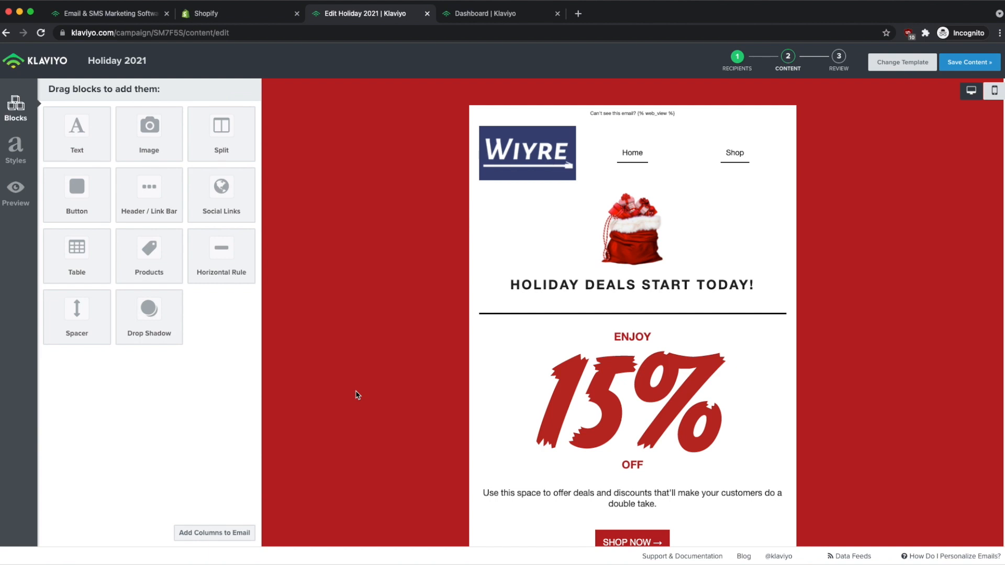
# Edit the heading from 'START TODAY!' to 'HOLIDAY DEALS STARTS NOW!' and save the text block.
pyautogui.click(607, 224)
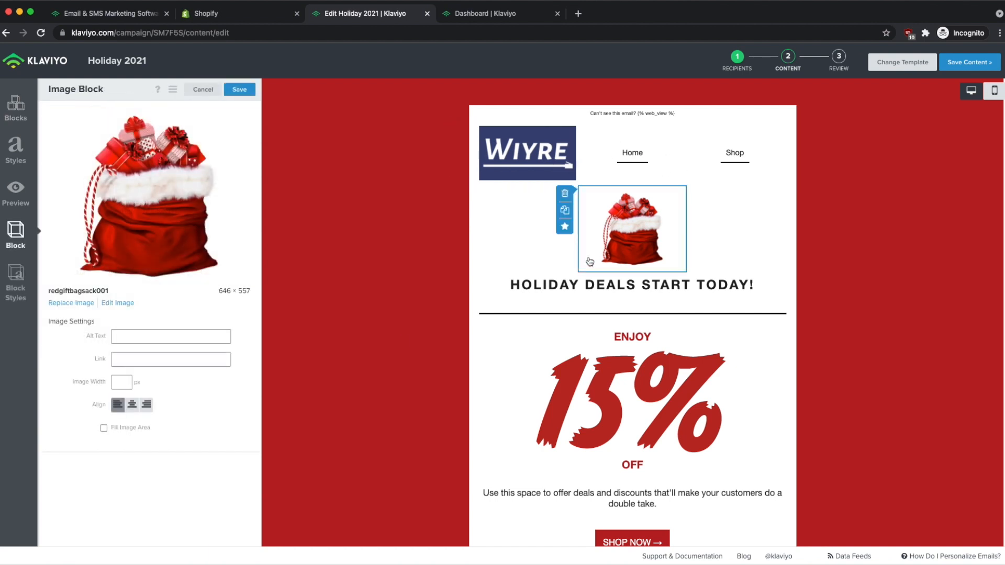
pyautogui.click(568, 292)
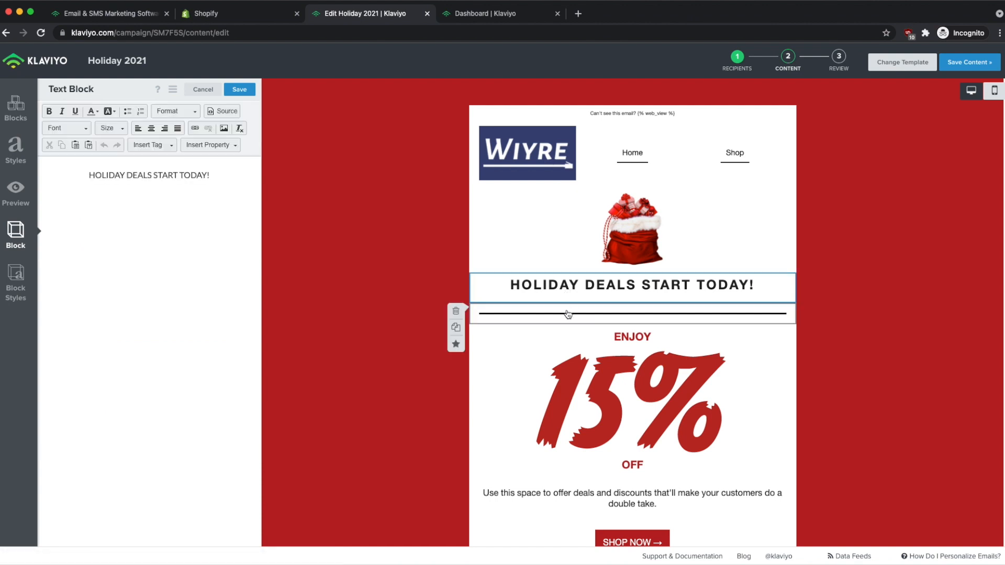
pyautogui.doubleClick(194, 175)
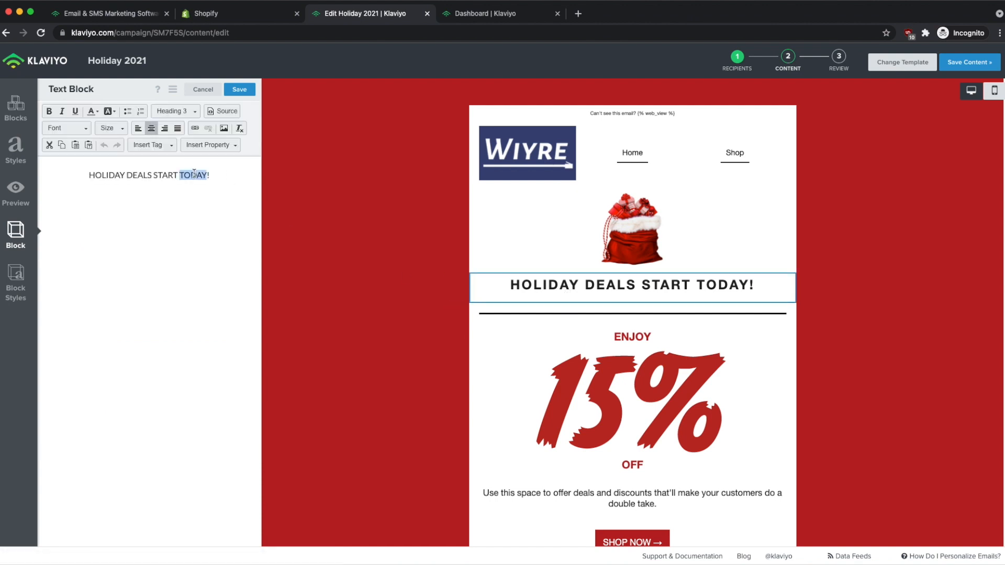
pyautogui.write('Now')
pyautogui.press('BackSpace')
pyautogui.press('BackSpace')
pyautogui.write('OW')
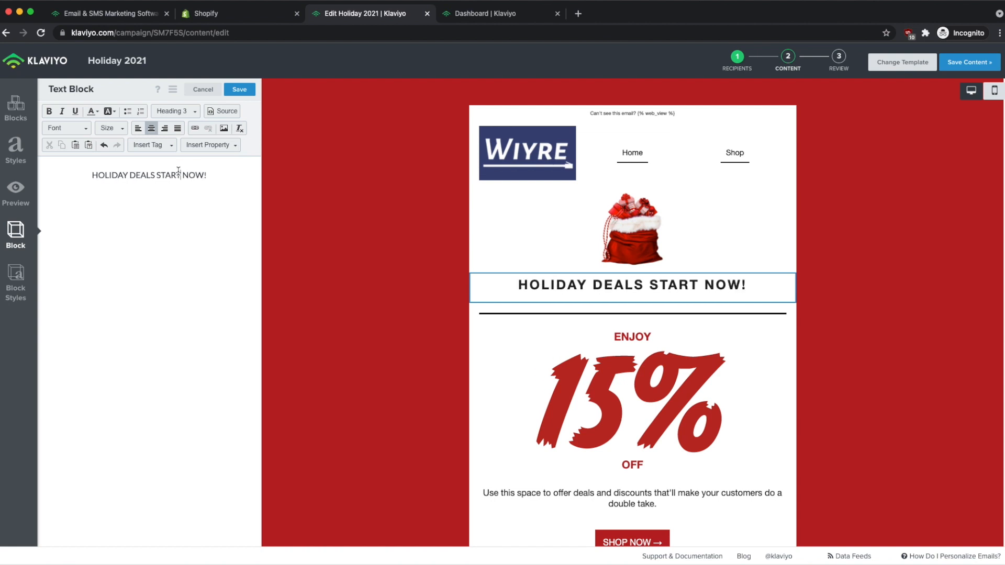
pyautogui.write('S')
pyautogui.click(240, 90)
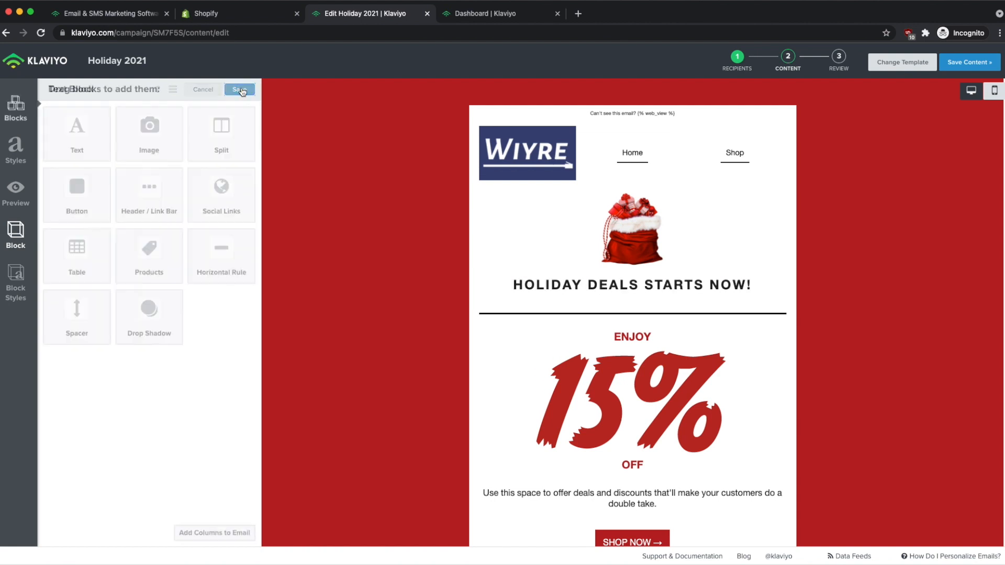
pyautogui.scroll(-2, 636, 359)
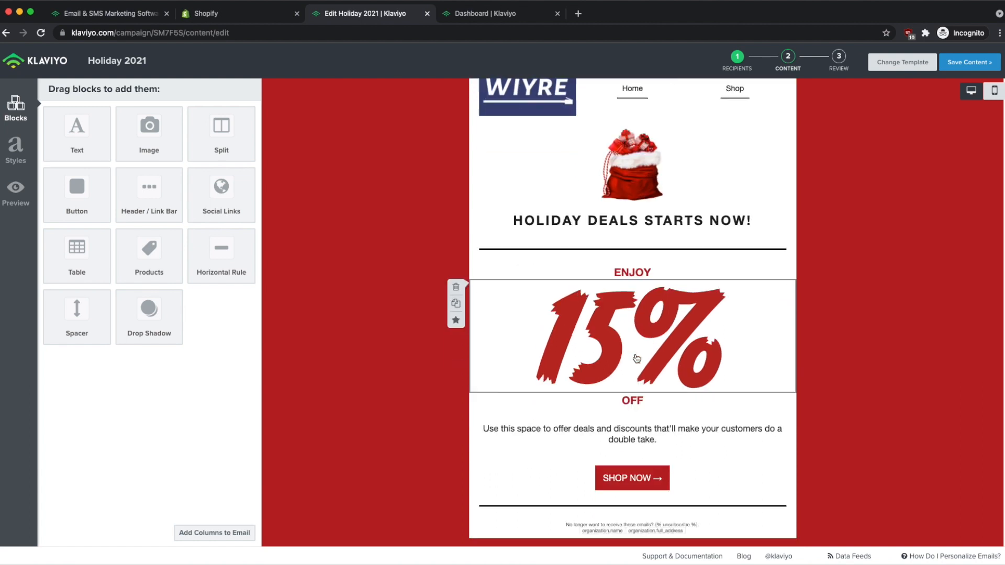
pyautogui.scroll(-1, 637, 358)
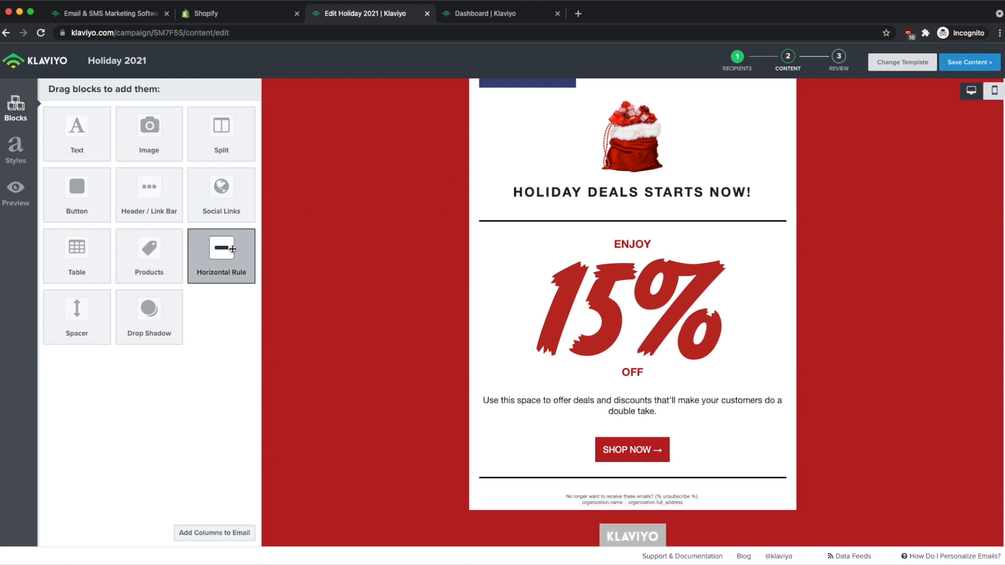
# Add a social links block below Shop Now with a Pinterest link to pinterest.com.
pyautogui.moveTo(212, 192); pyautogui.dragTo(608, 493)
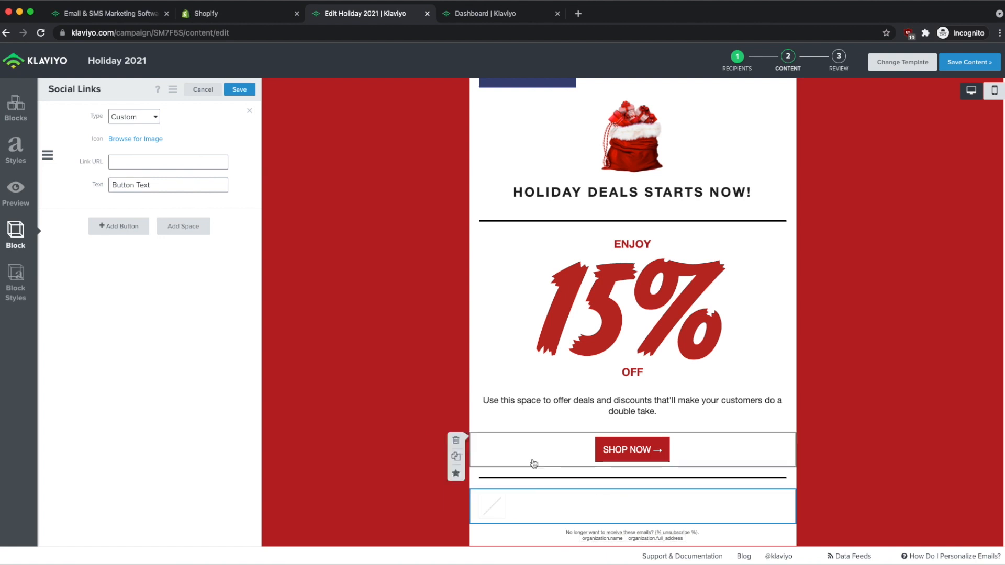
pyautogui.click(134, 117)
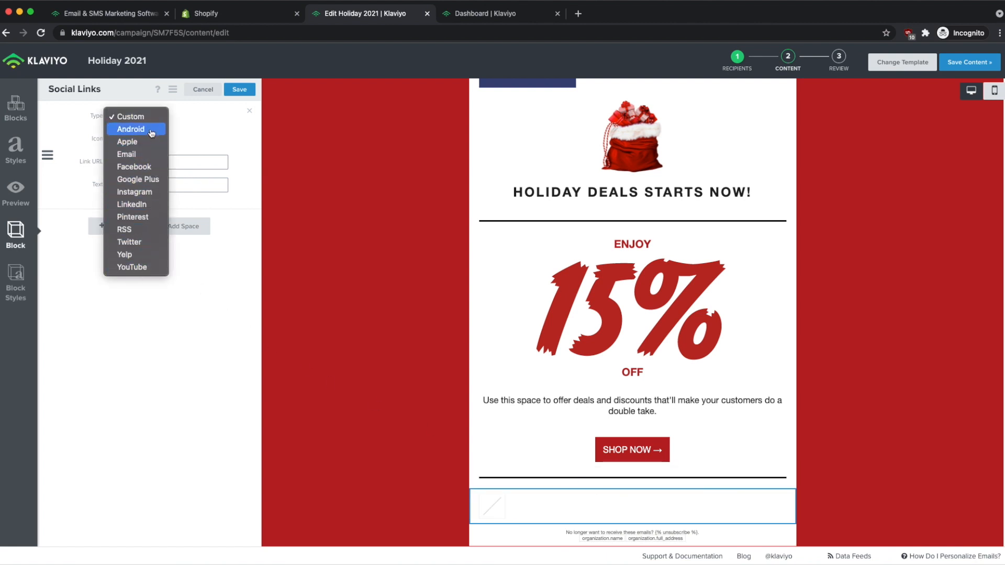
pyautogui.click(135, 217)
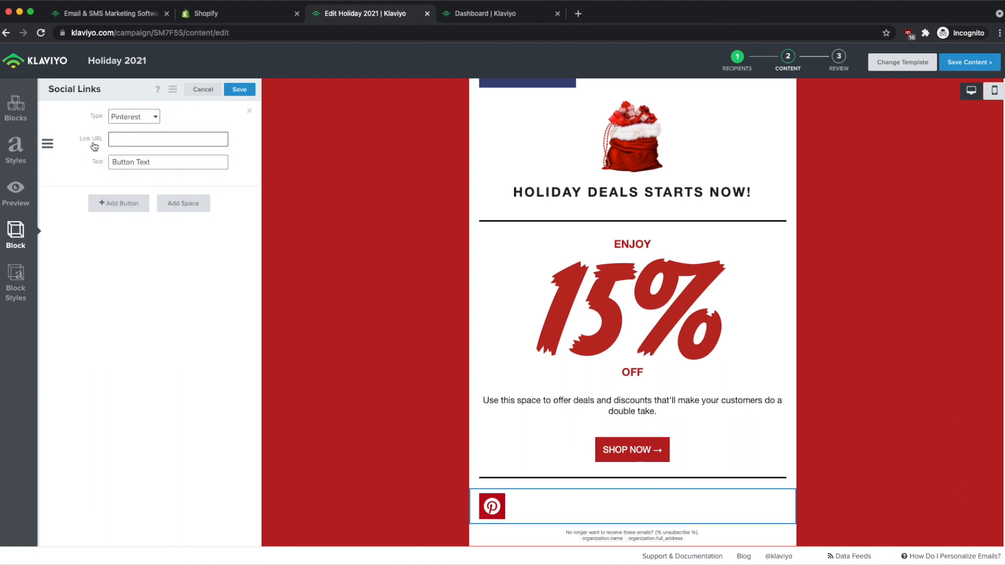
pyautogui.write('pinterest.com')
pyautogui.click(240, 90)
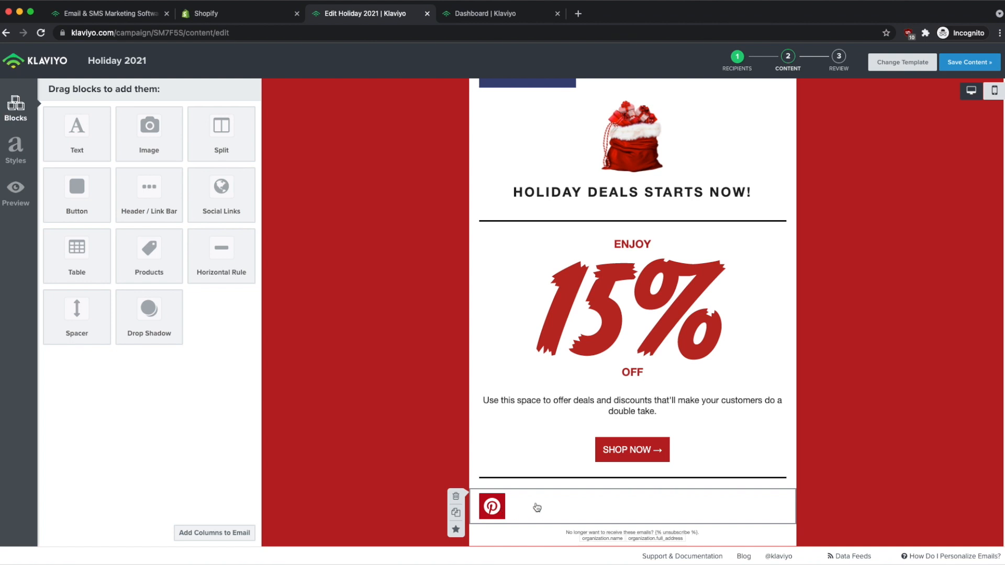
# Add Facebook and Email icons to the social links block and save it.
pyautogui.click(517, 508)
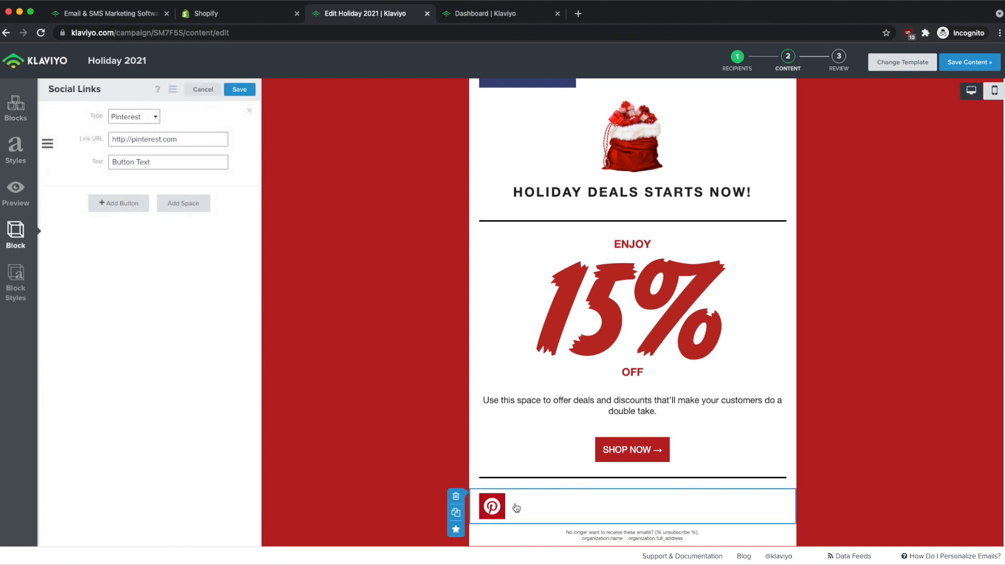
pyautogui.click(110, 203)
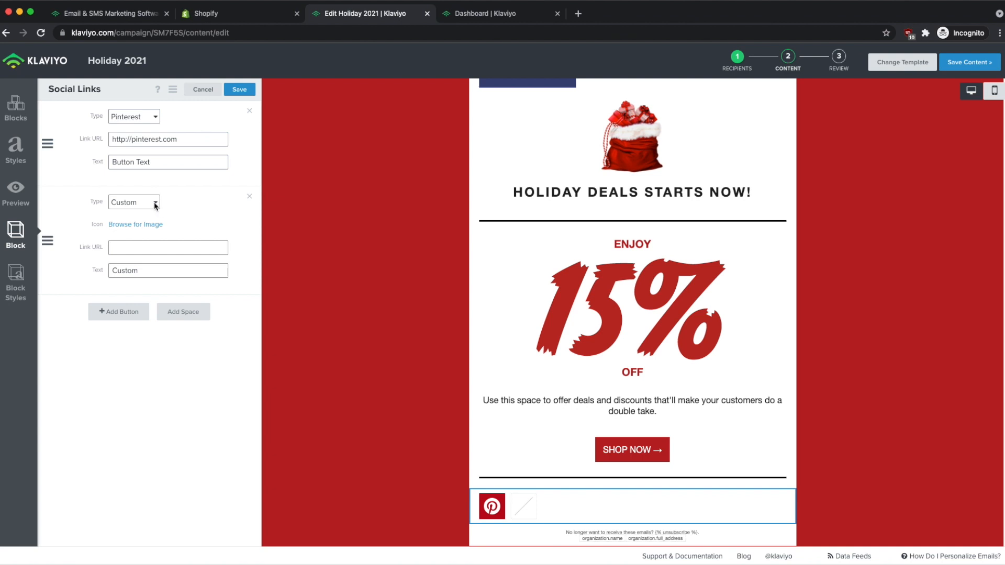
pyautogui.click(155, 204)
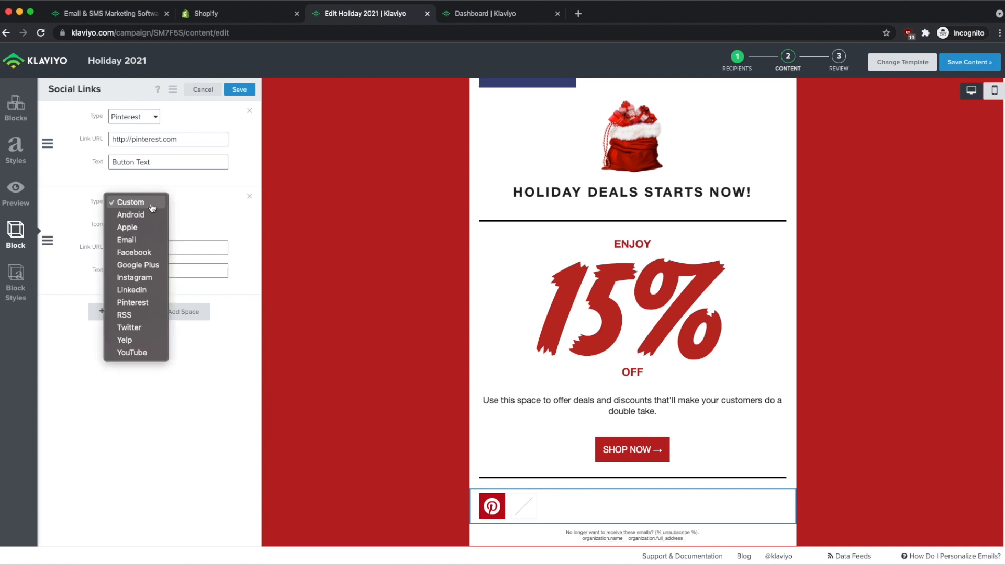
pyautogui.click(140, 252)
pyautogui.click(118, 291)
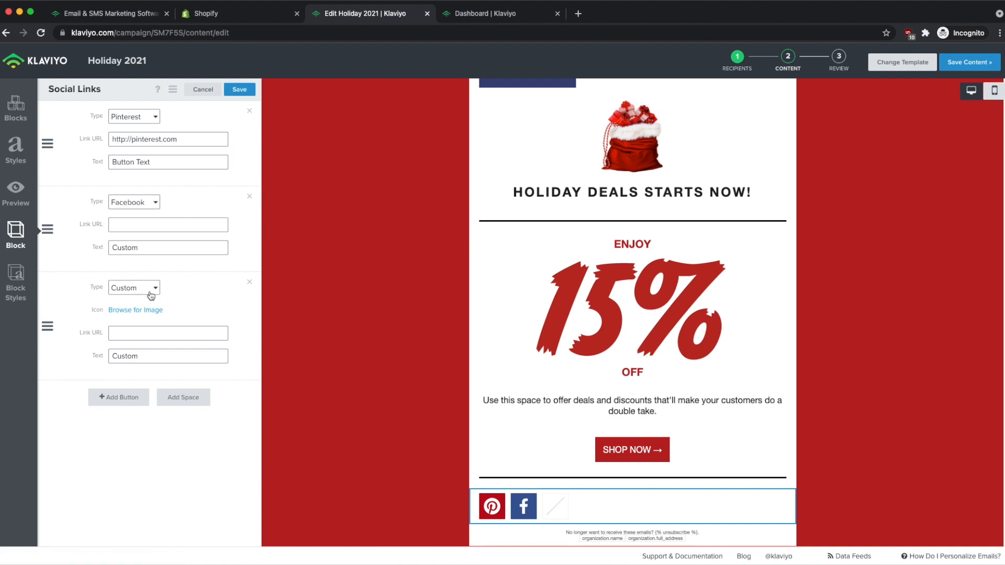
pyautogui.click(150, 290)
pyautogui.click(135, 322)
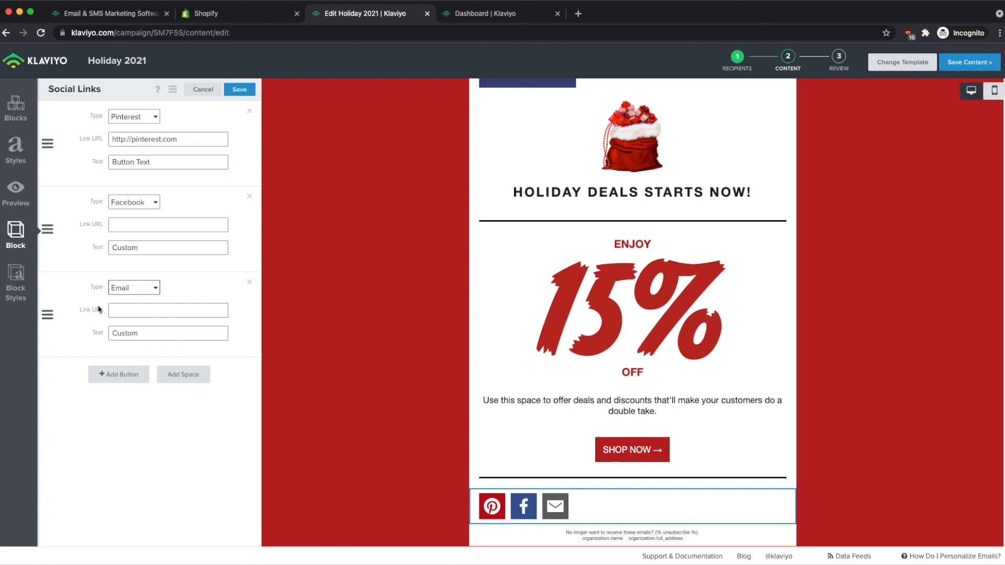
pyautogui.click(190, 375)
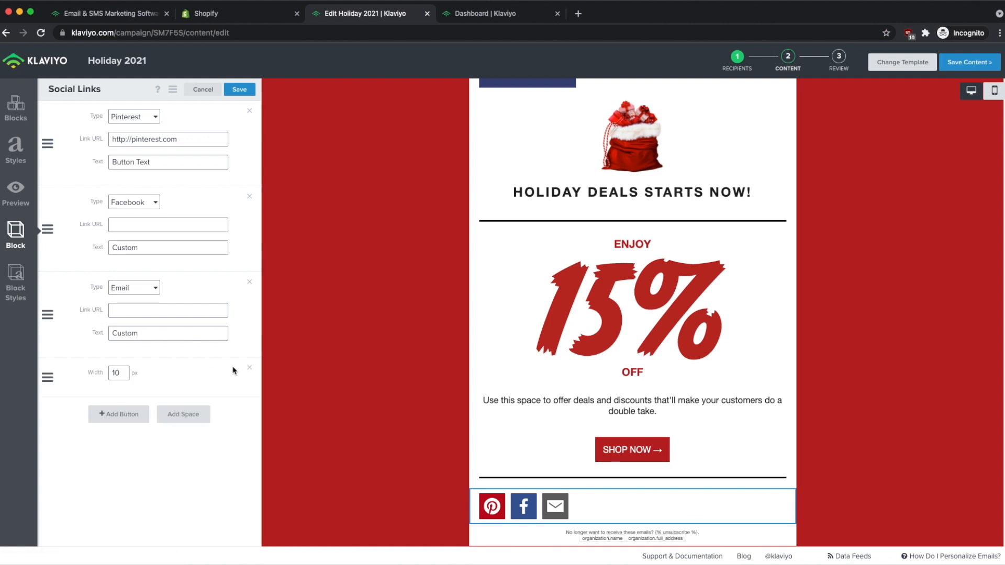
pyautogui.click(249, 369)
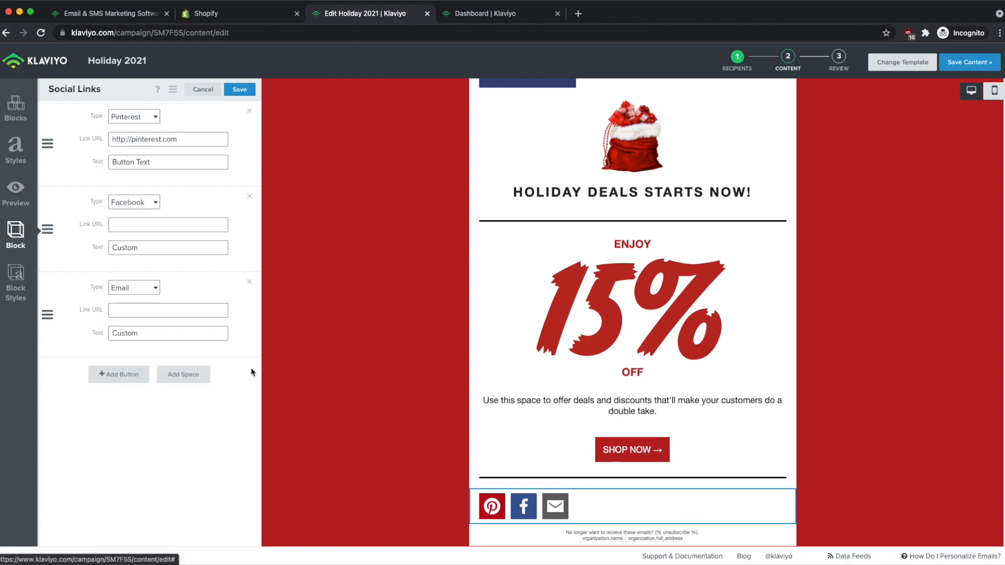
pyautogui.click(240, 90)
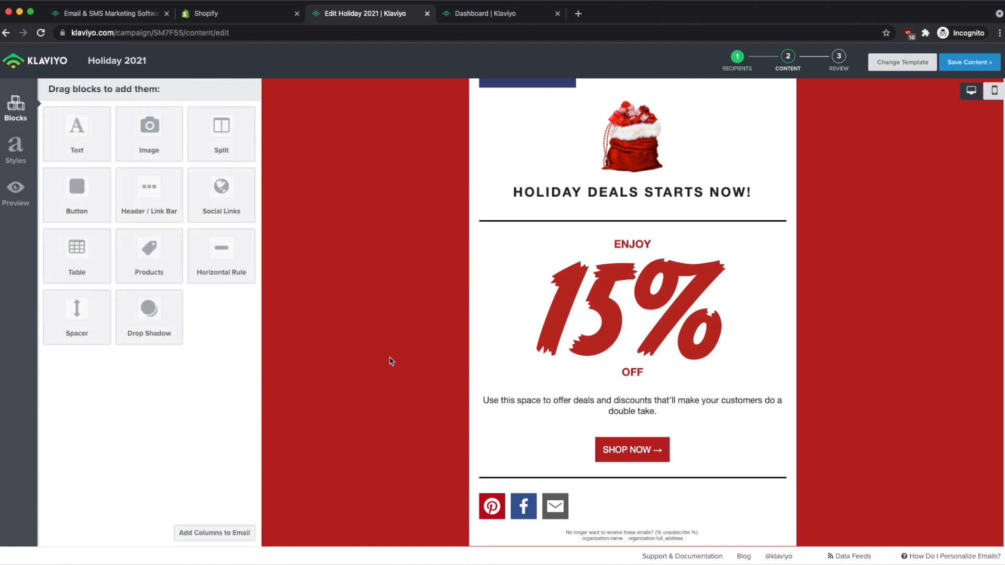
# Look over the whole Holiday 2021 email, then save its content and exit the editor.
pyautogui.scroll(3, 659, 509)
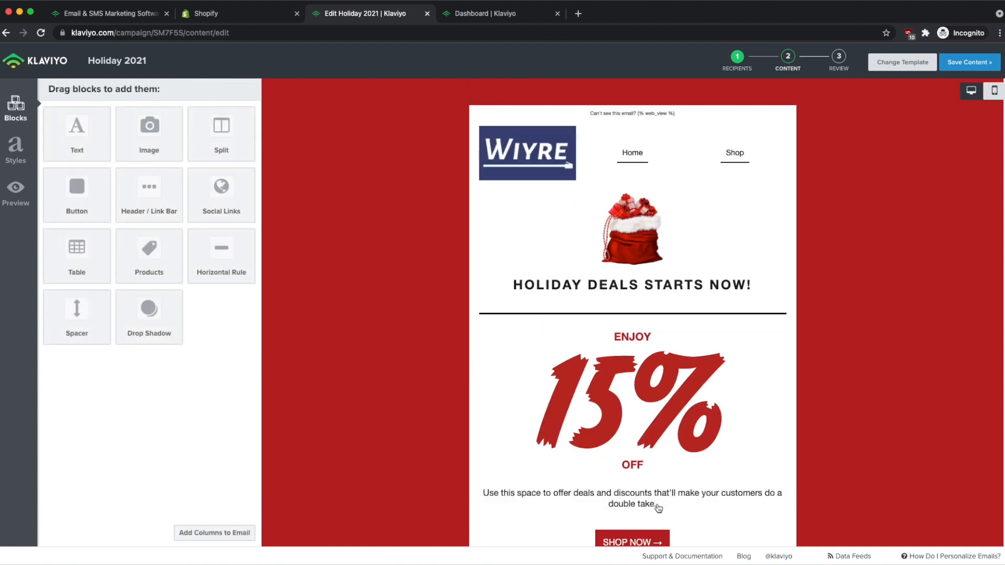
pyautogui.scroll(-5, 651, 403)
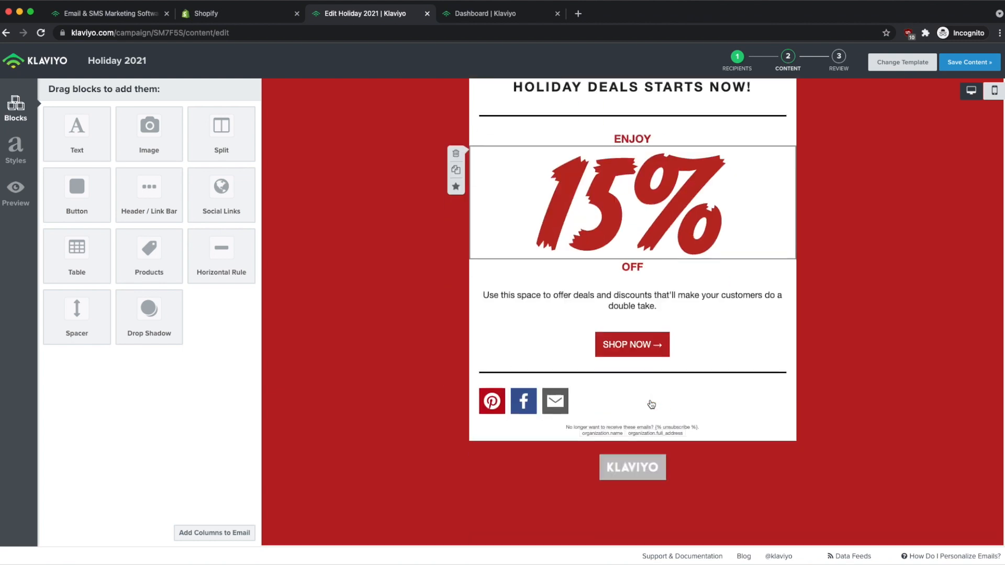
pyautogui.scroll(5, 652, 403)
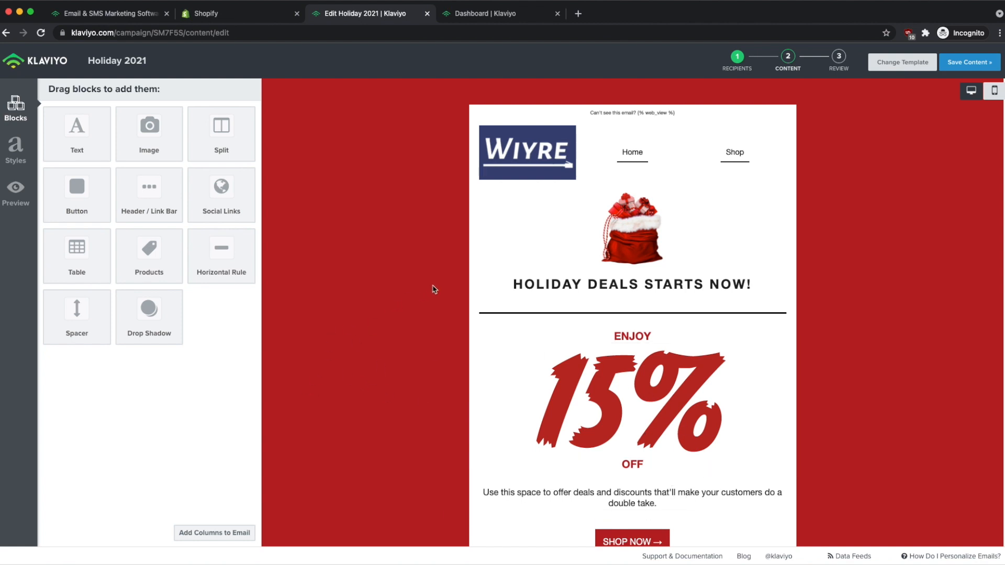
pyautogui.scroll(-1, 435, 286)
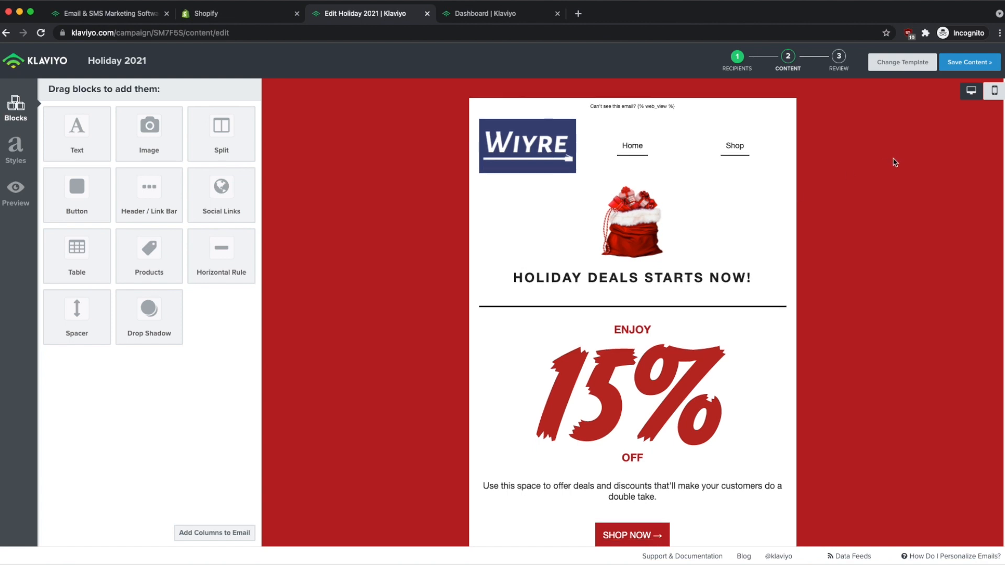
pyautogui.click(986, 62)
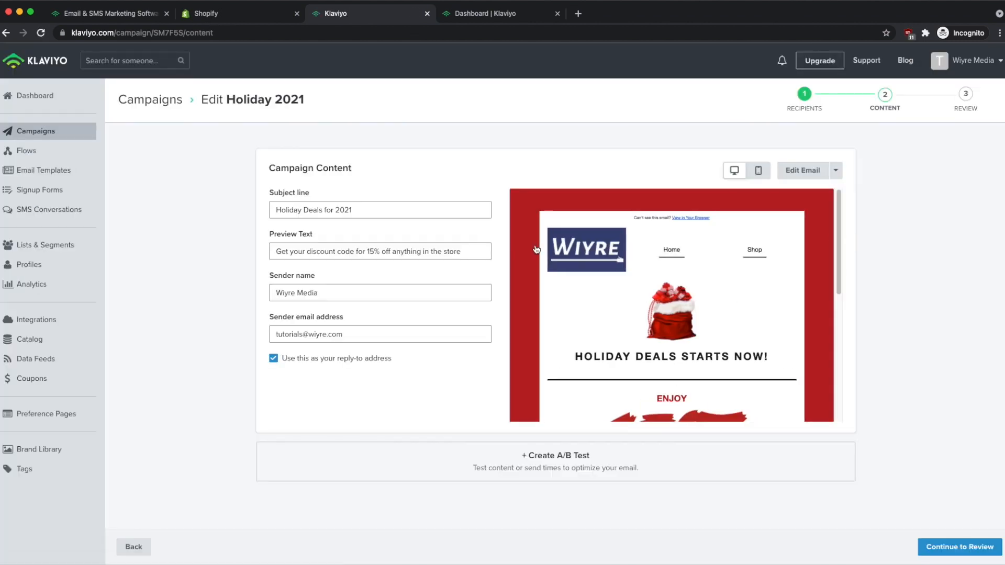
# Preview the holiday email in a separate tab via Edit Email, then return to Klaviyo.
pyautogui.scroll(-10, 739, 283)
pyautogui.scroll(6, 719, 307)
pyautogui.scroll(3, 713, 307)
pyautogui.click(834, 170)
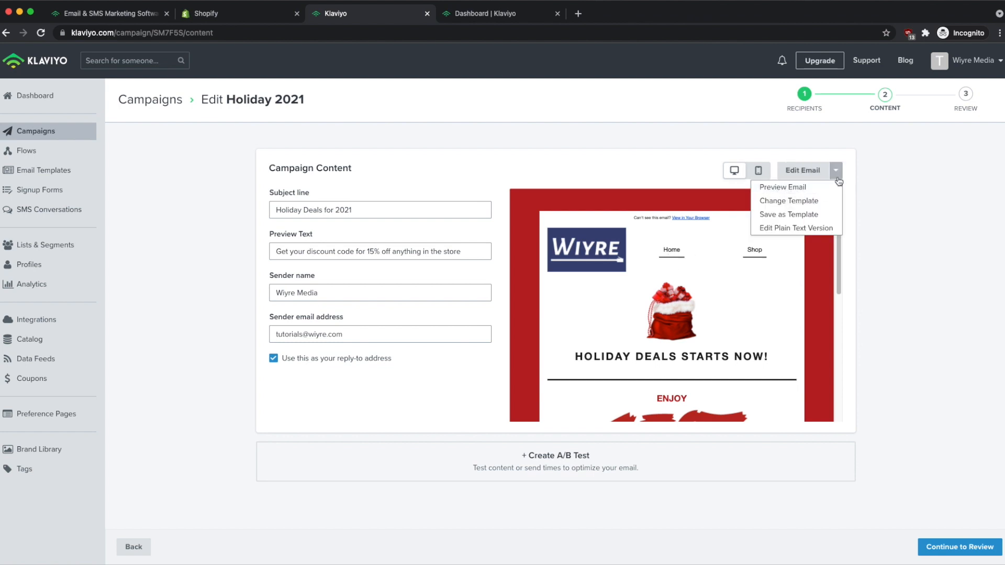
pyautogui.click(812, 193)
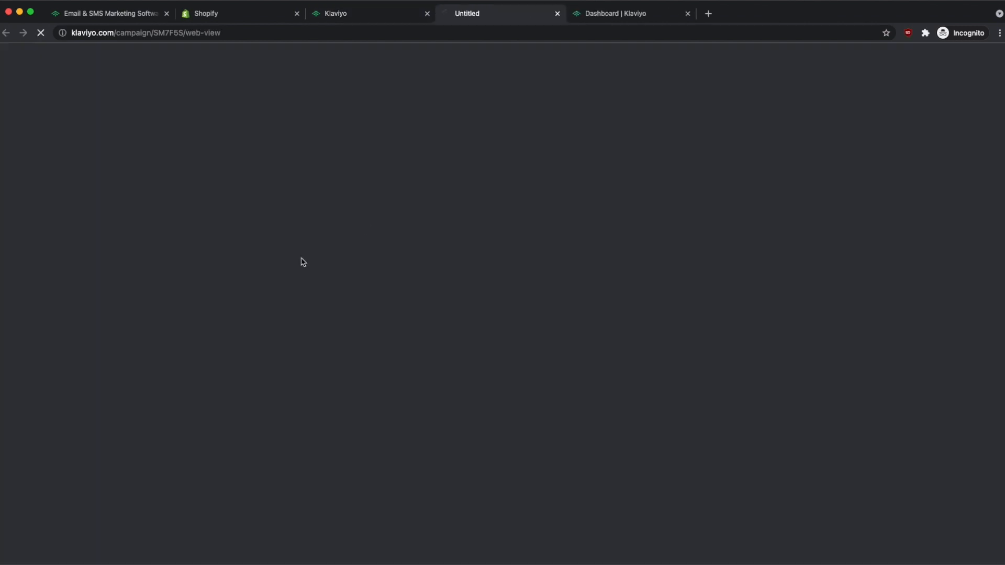
pyautogui.scroll(-3, 658, 197)
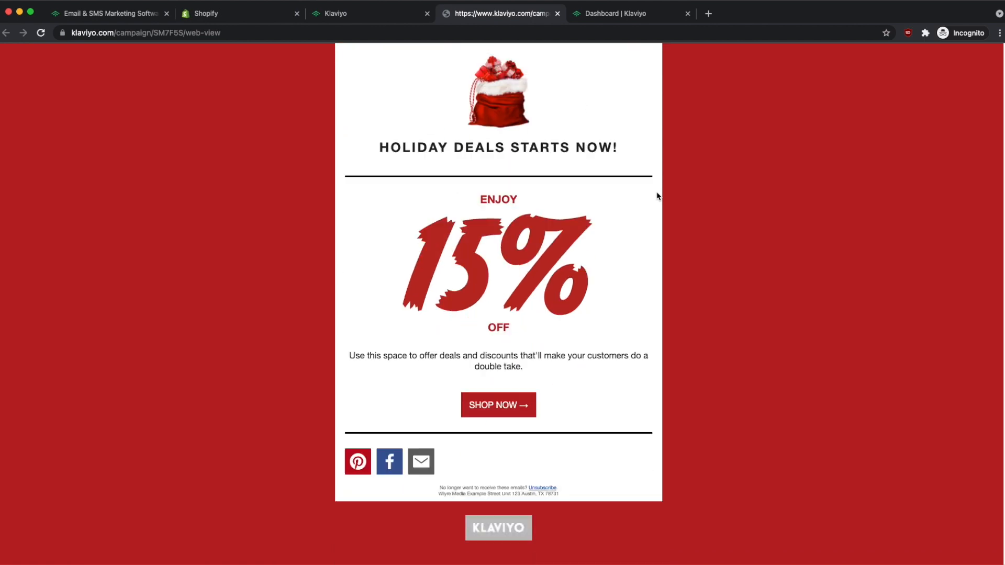
pyautogui.scroll(3, 658, 197)
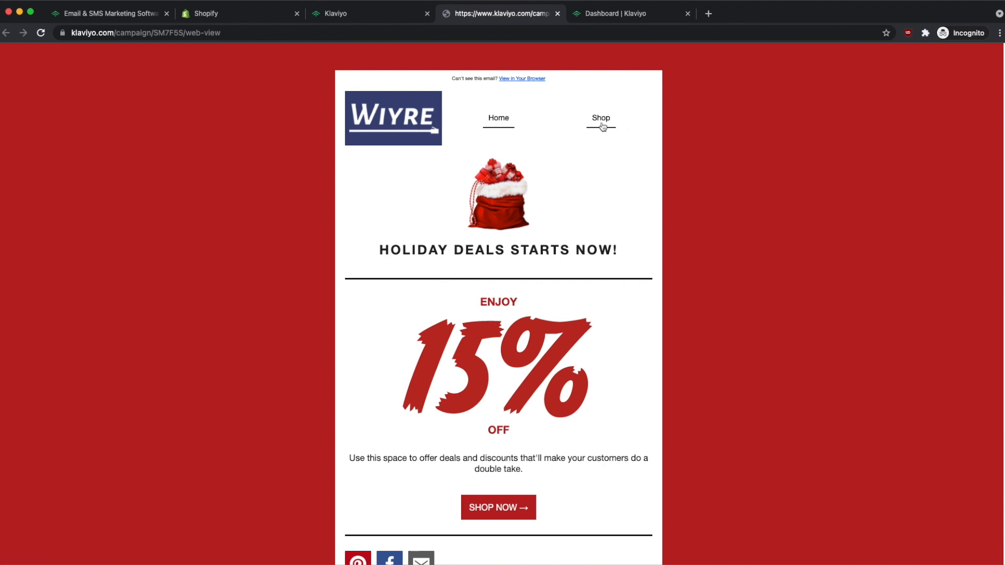
pyautogui.scroll(-3, 544, 233)
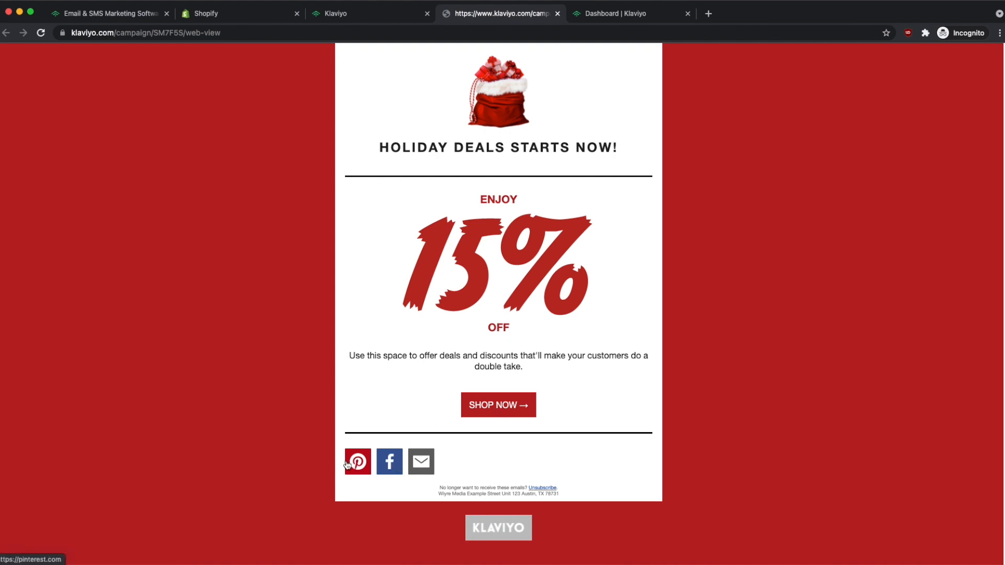
pyautogui.scroll(3, 348, 460)
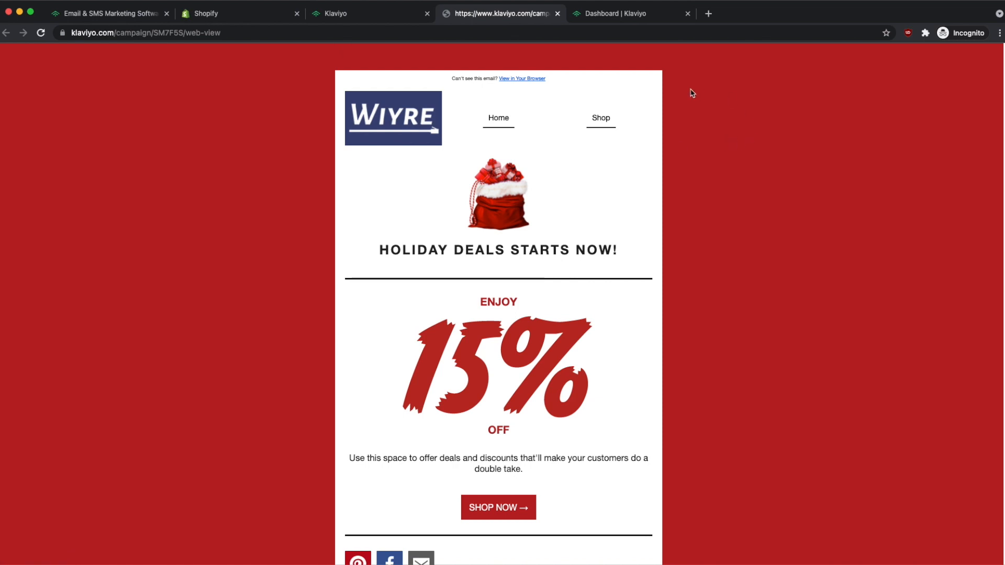
pyautogui.click(350, 19)
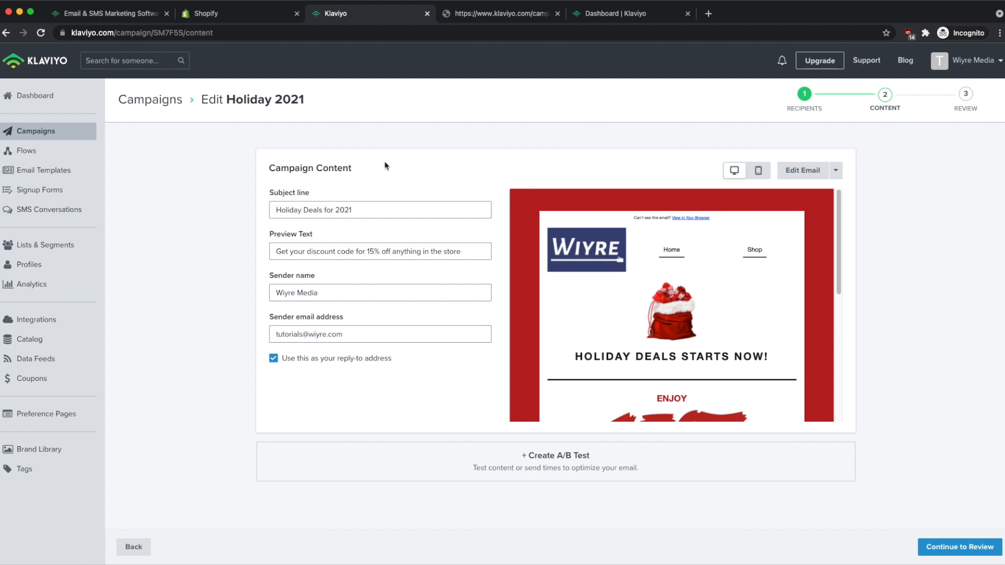
# Review Holiday 2021's recipients and reply-to address, then bring up Schedule or Send.
pyautogui.click(961, 548)
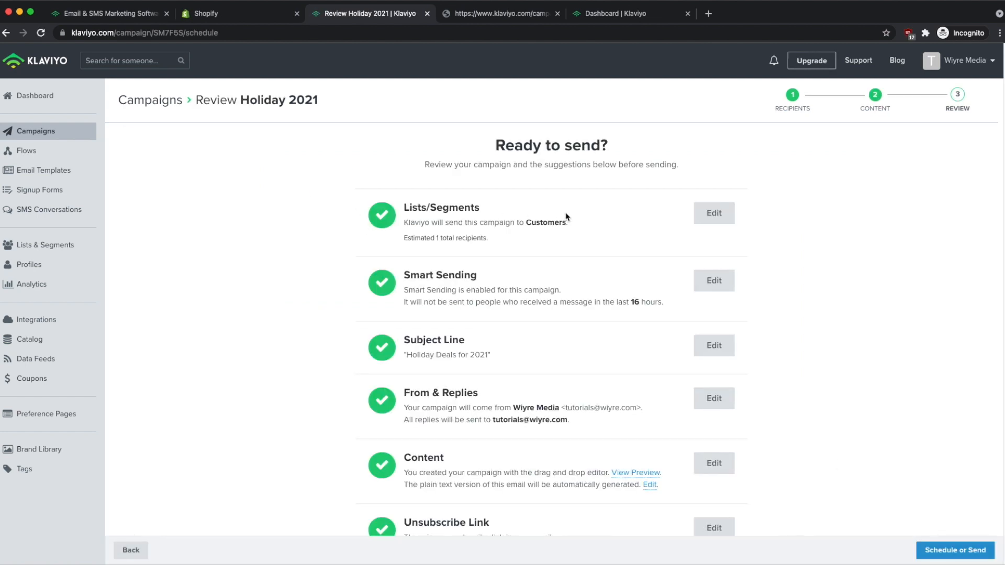
pyautogui.scroll(-2, 324, 207)
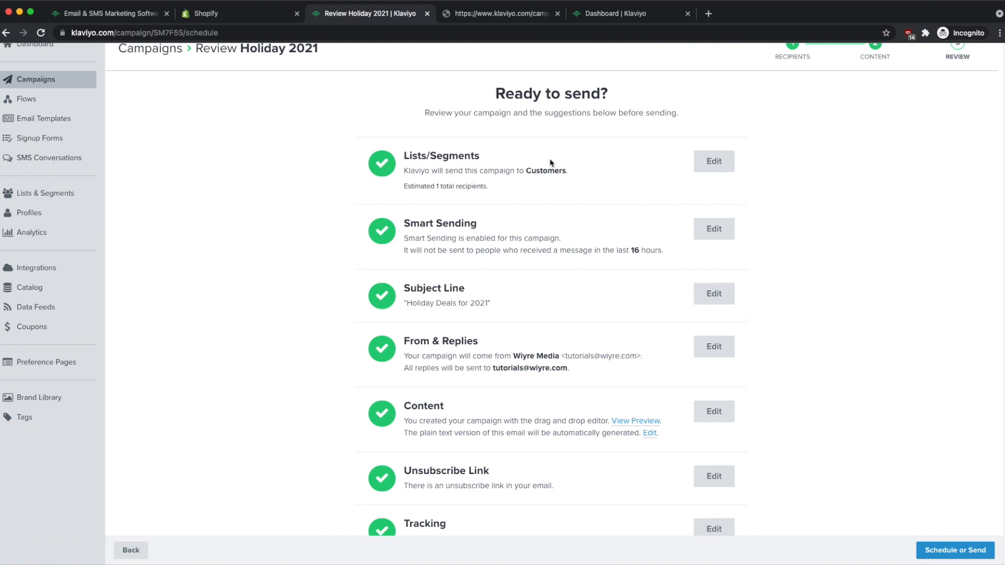
pyautogui.moveTo(508, 189); pyautogui.dragTo(395, 191)
pyautogui.click(555, 191)
pyautogui.scroll(-2, 555, 191)
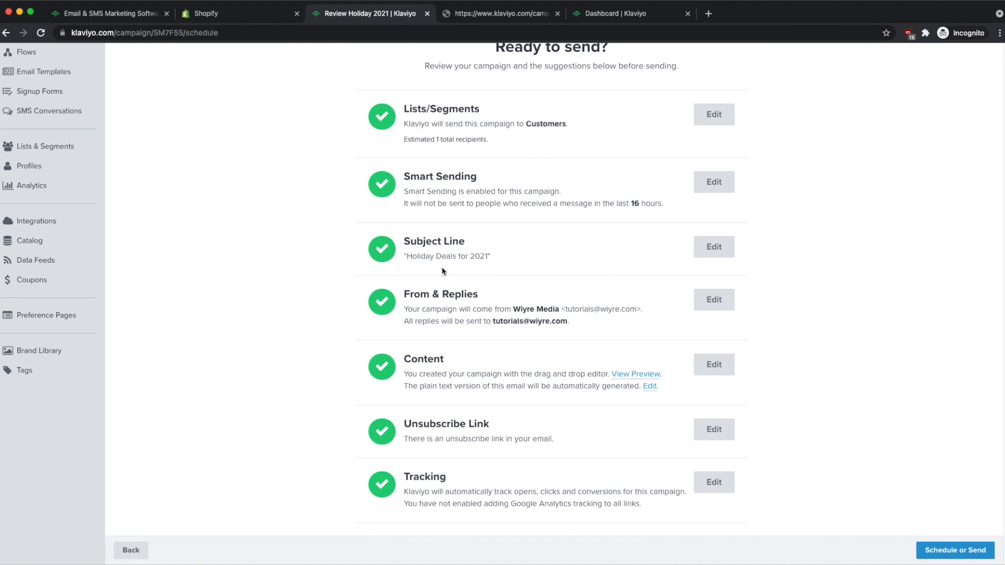
pyautogui.scroll(-2, 492, 265)
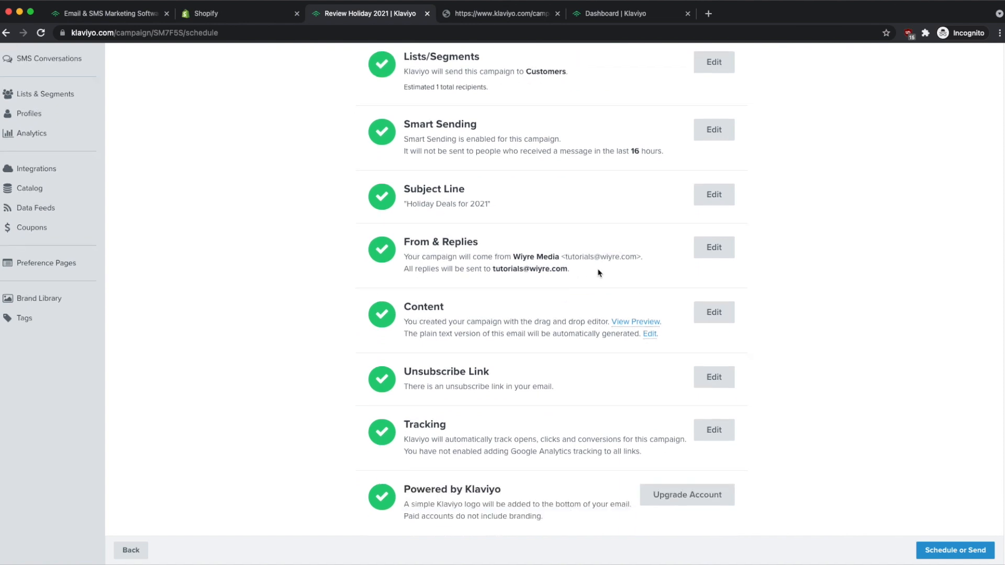
pyautogui.moveTo(567, 270); pyautogui.dragTo(495, 273)
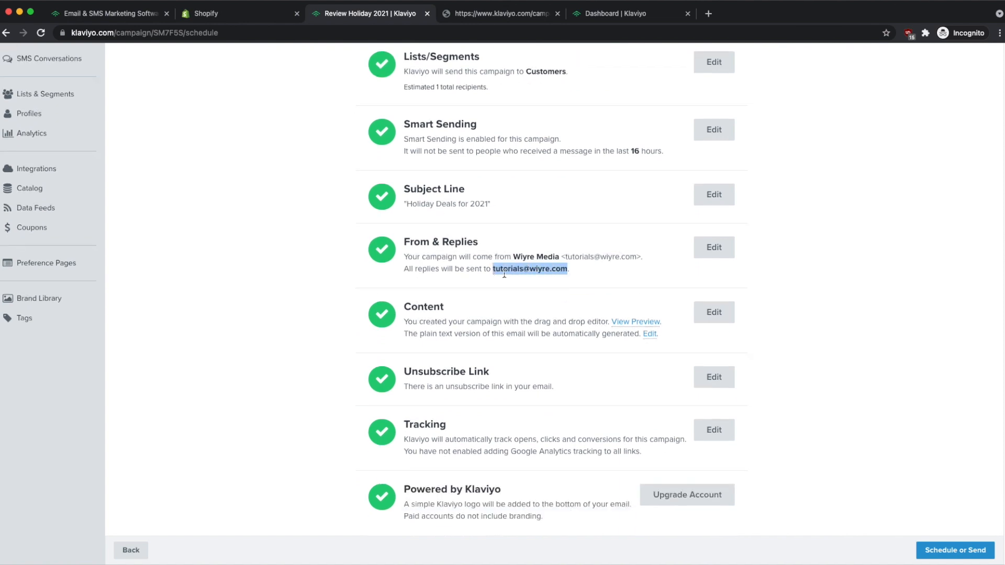
pyautogui.click(580, 272)
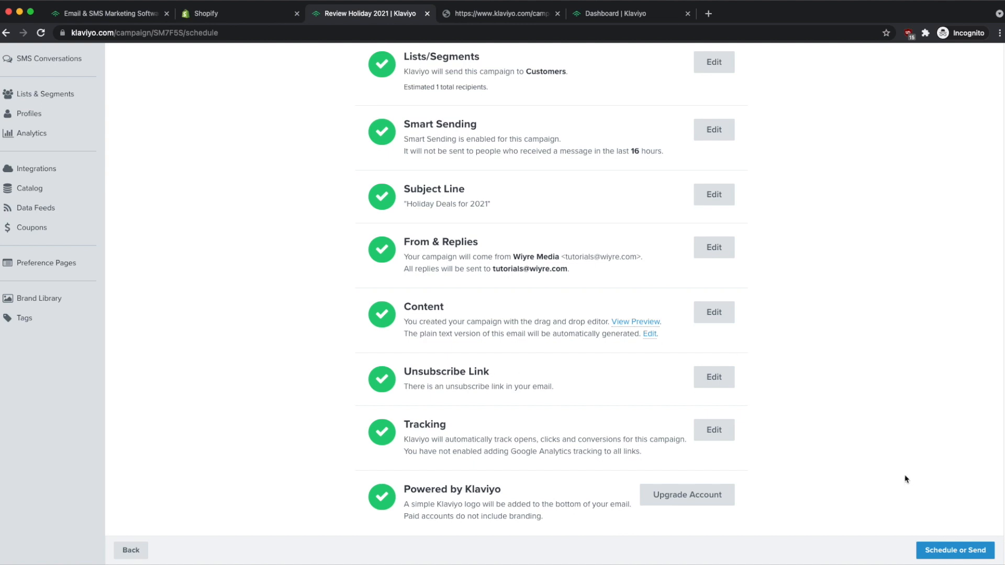
pyautogui.click(961, 553)
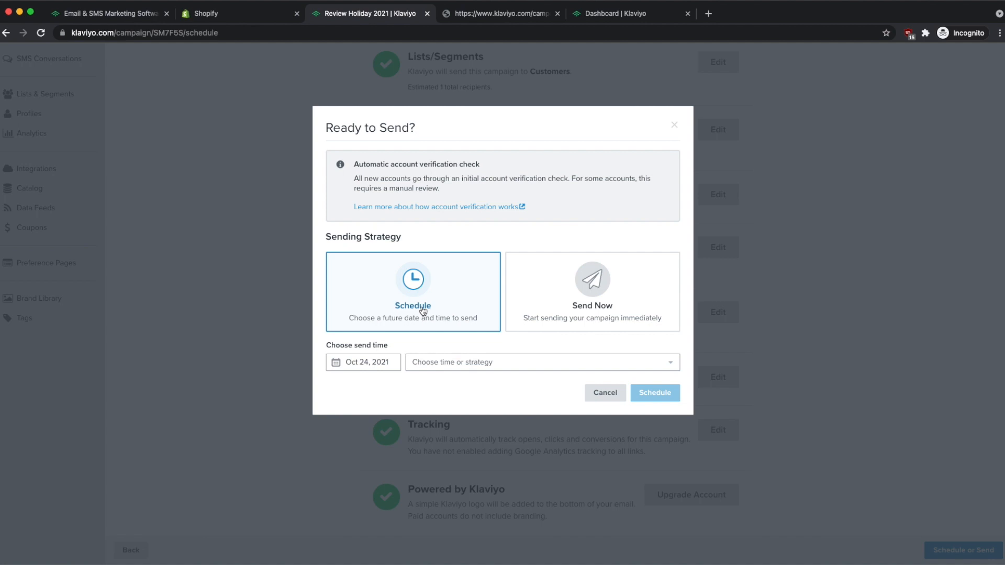
# Send Holiday 2021 immediately, then return to the Campaigns list showing it for Oct 24, 2021.
pyautogui.click(640, 297)
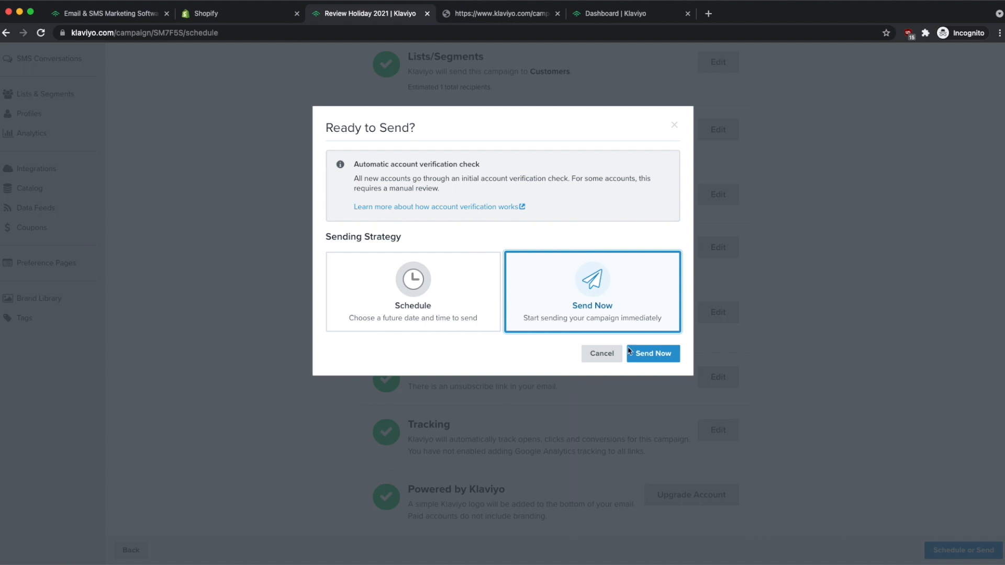
pyautogui.click(664, 353)
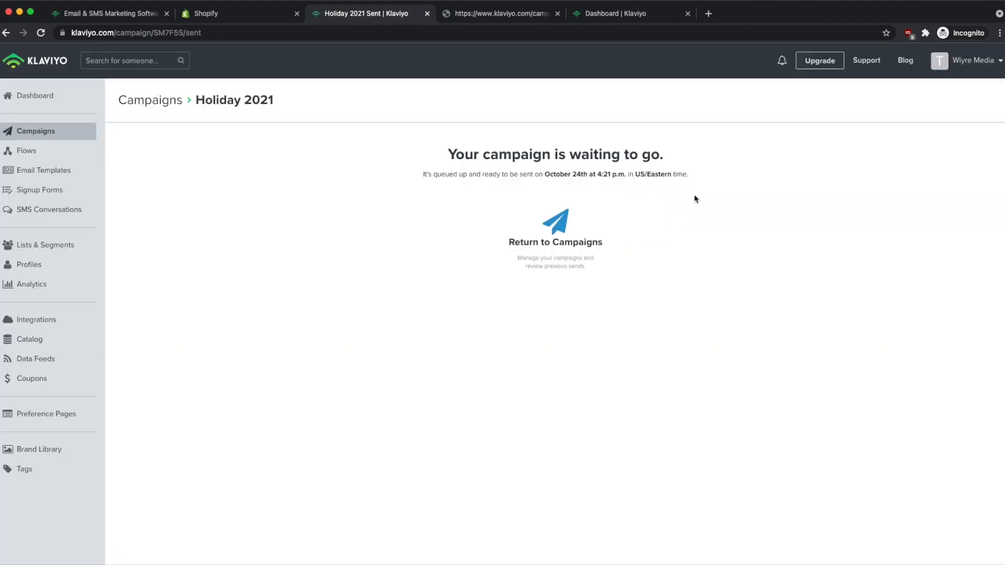
pyautogui.moveTo(430, 174); pyautogui.dragTo(622, 177)
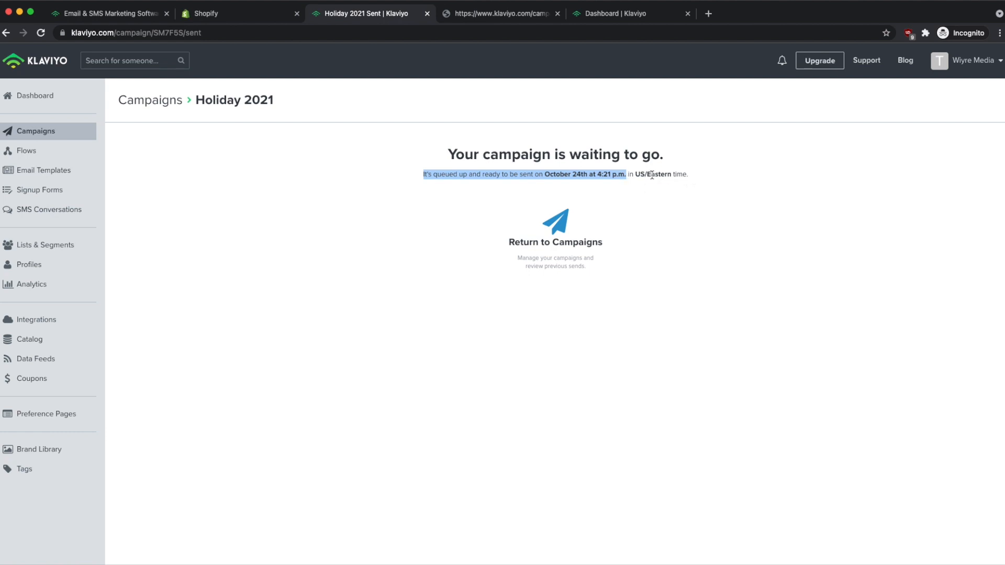
pyautogui.click(726, 261)
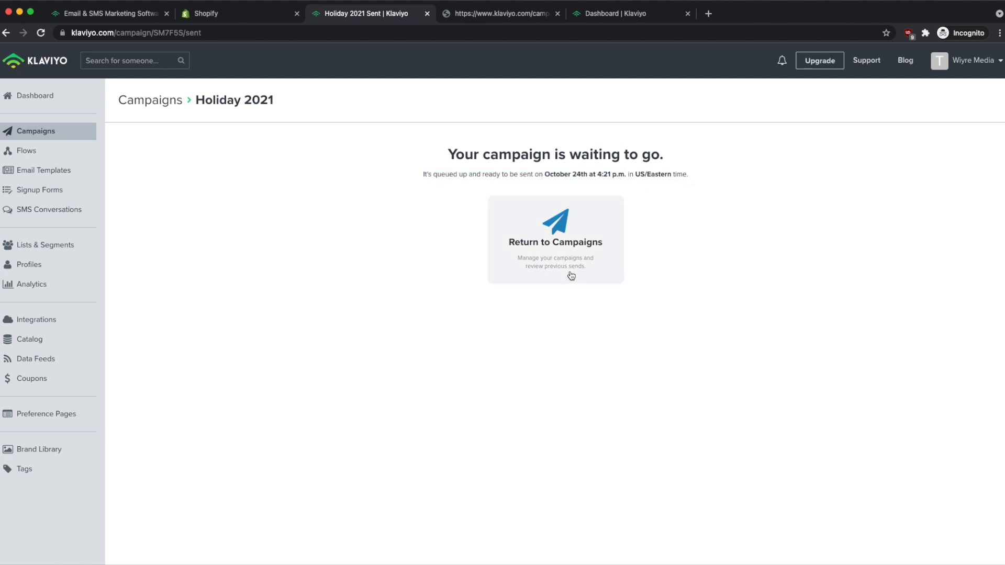
pyautogui.click(550, 228)
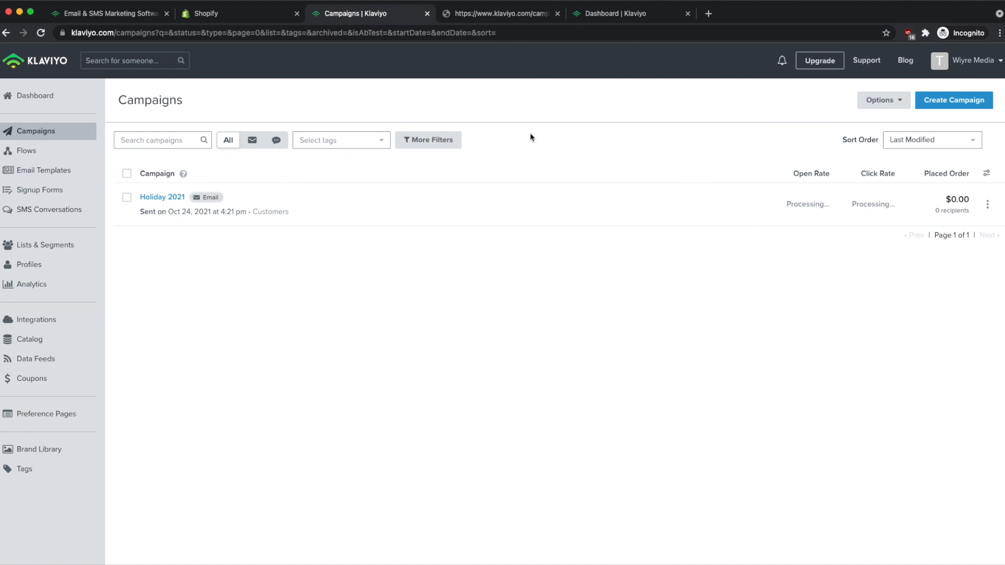
# Open the Holiday 2021 report's Recipient Activity and watch Opened Email events live on the map.
pyautogui.click(162, 202)
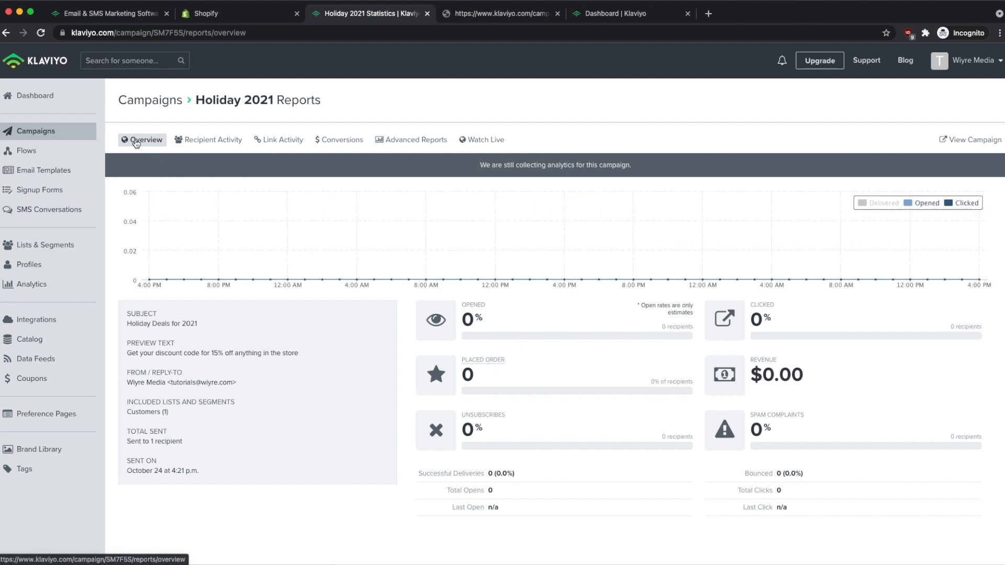
pyautogui.click(230, 142)
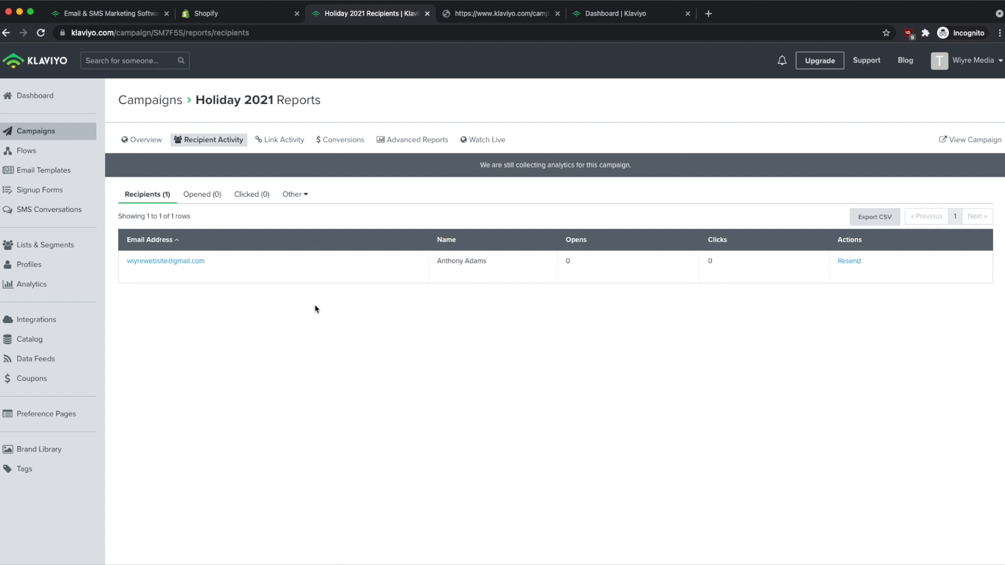
pyautogui.click(492, 140)
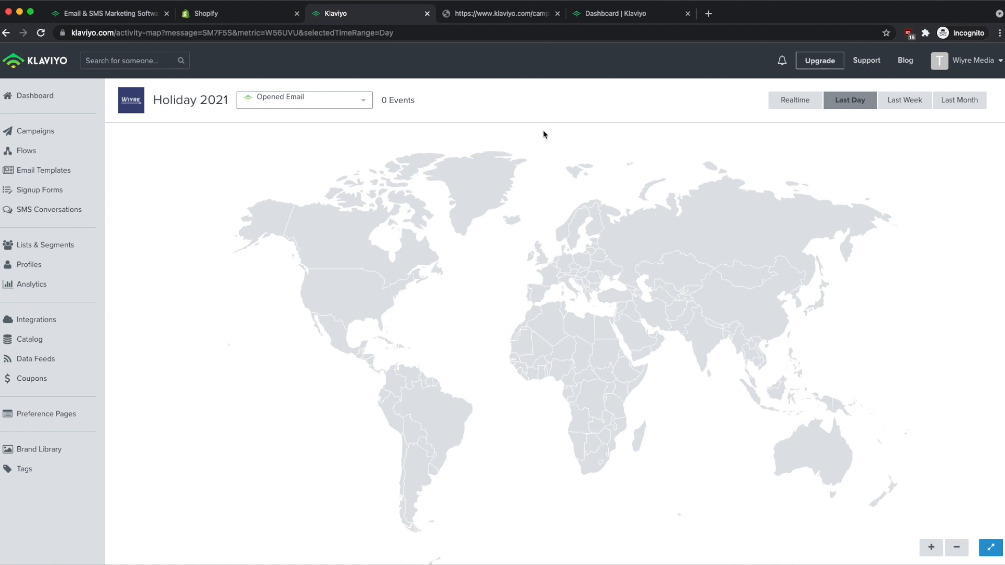
# Leave the live map and view Holiday 2021's Link Activity and Conversions reports, showing zero conversions.
pyautogui.click(362, 103)
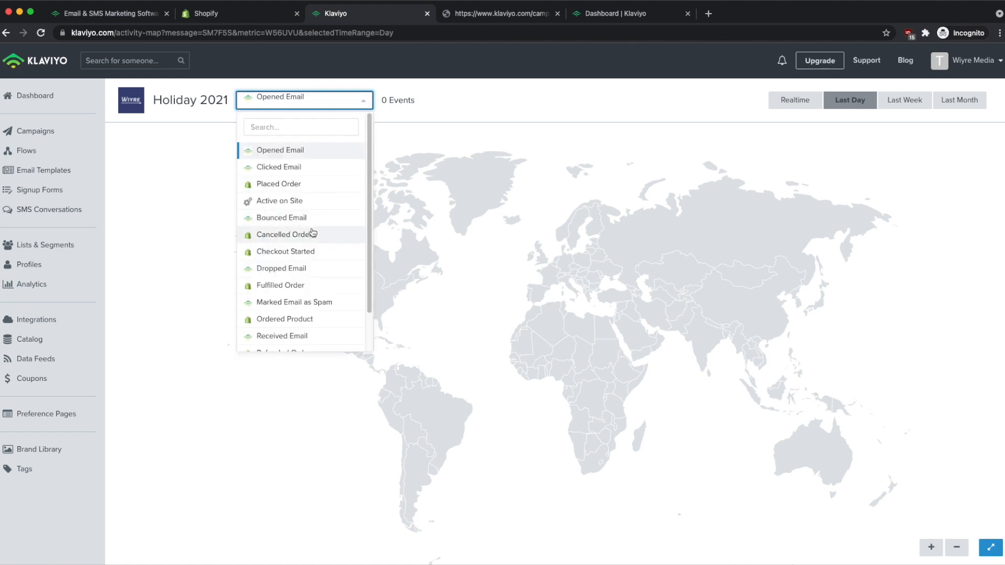
pyautogui.scroll(-2, 309, 234)
pyautogui.scroll(2, 328, 293)
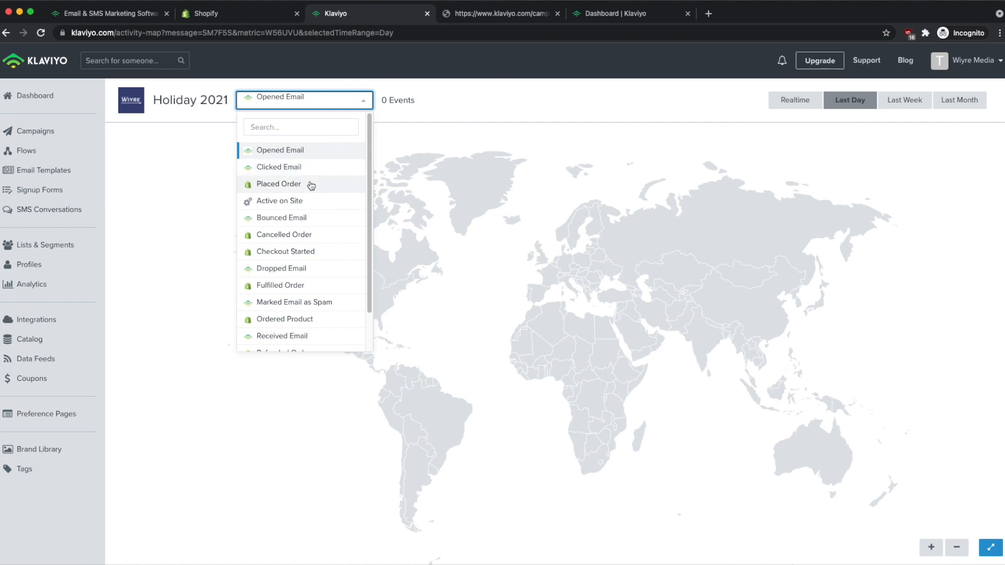
pyautogui.click(184, 138)
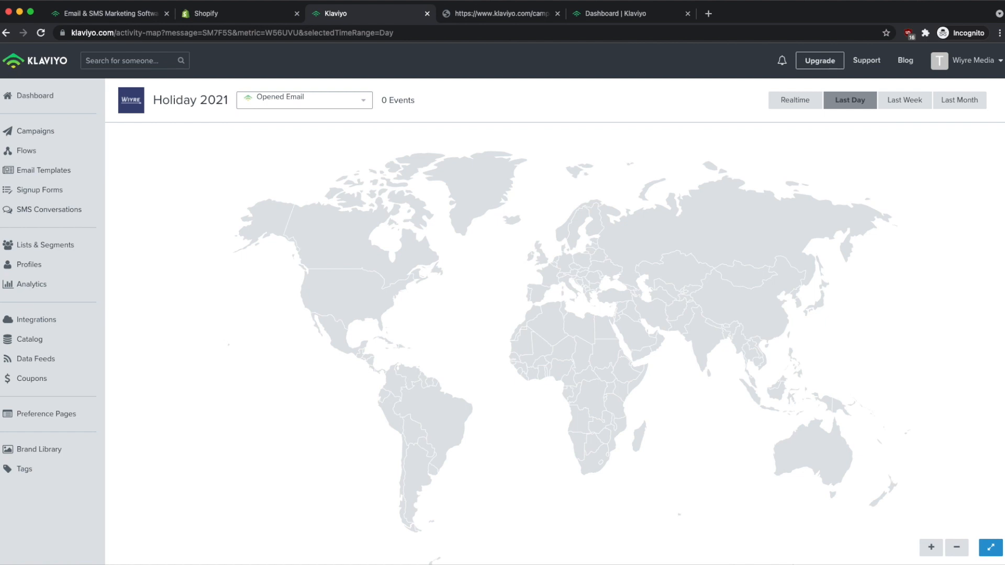
pyautogui.click(6, 33)
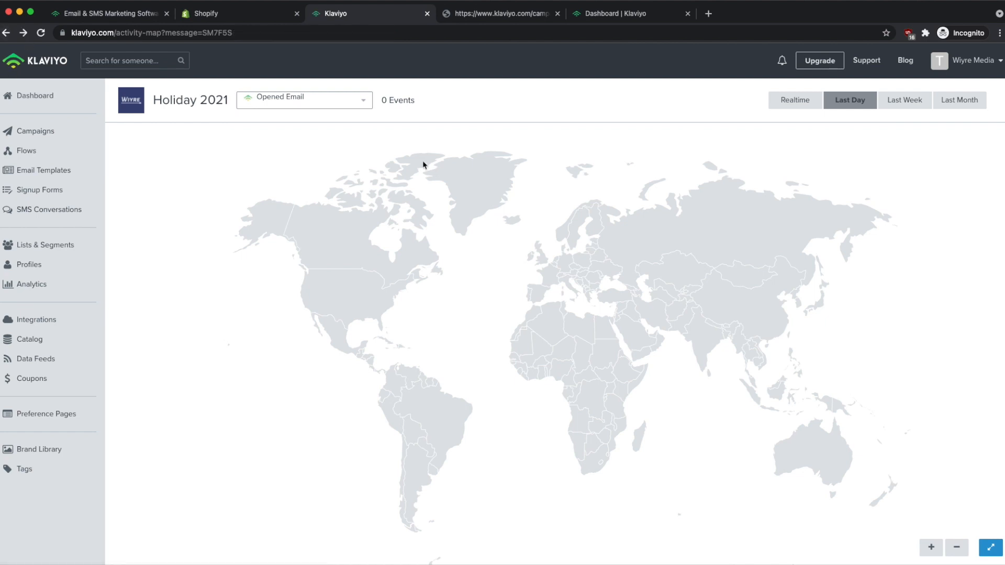
pyautogui.click(6, 33)
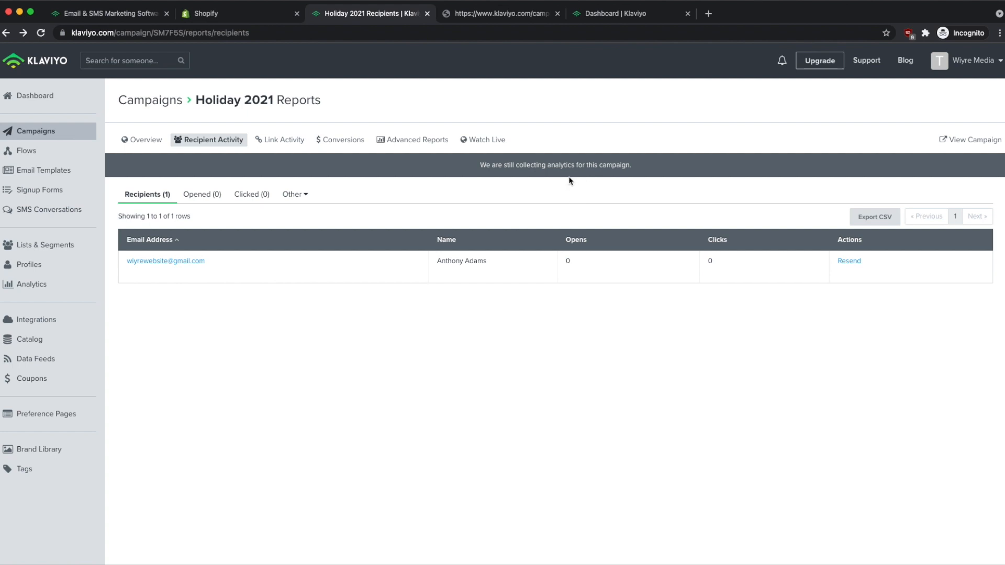
pyautogui.click(271, 142)
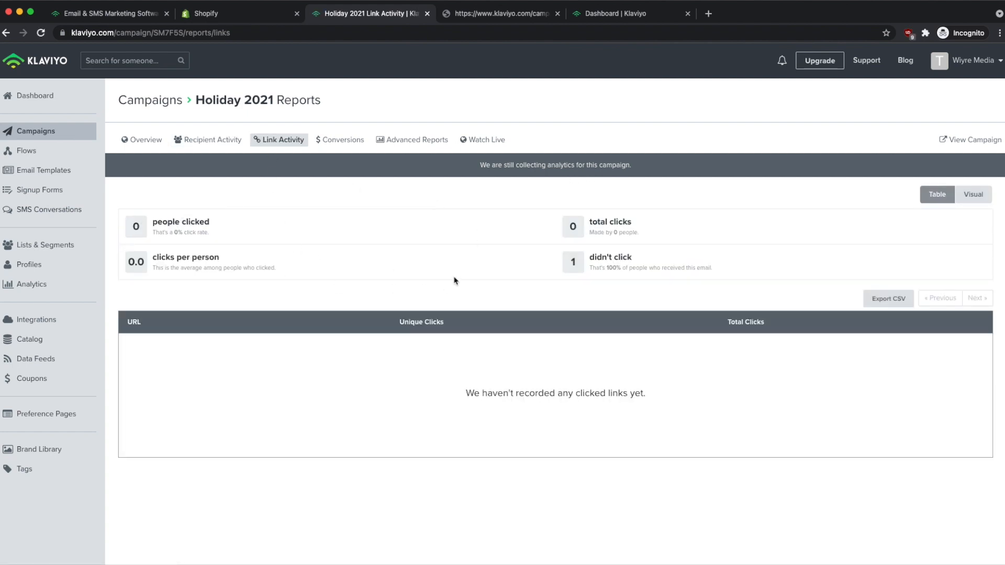
pyautogui.click(343, 146)
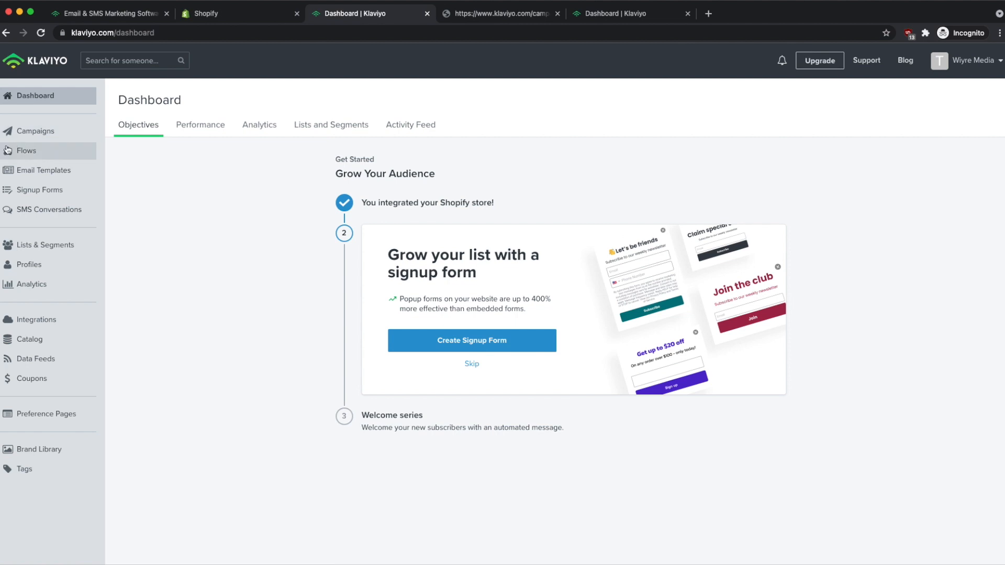
# Go to Flows to see the pre-built ideas like Welcome Series and Abandoned Cart.
pyautogui.click(47, 152)
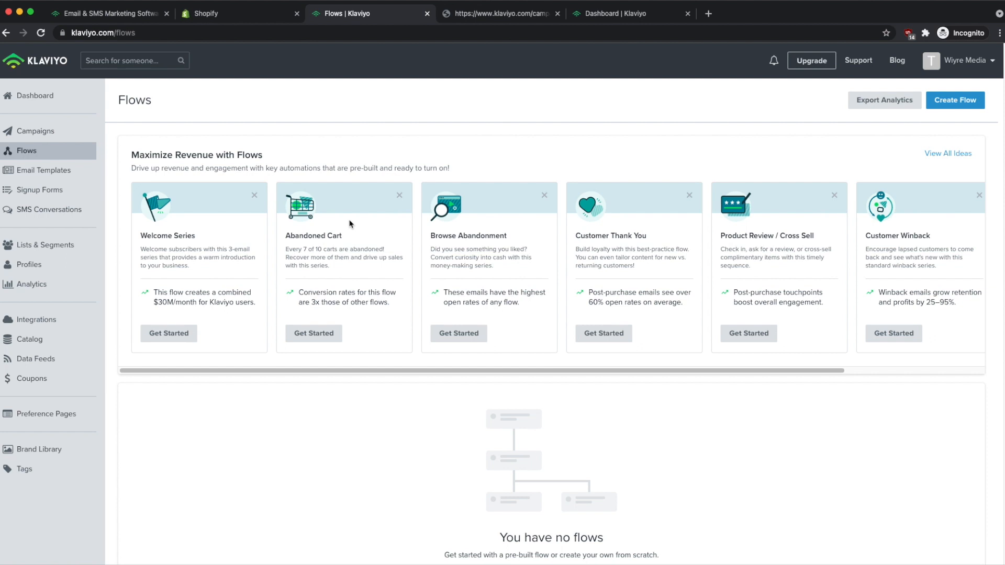
# Build the Abandoned Cart flow from its template, check its trigger and 4-hour wait, and preview Email 1.
pyautogui.click(316, 343)
pyautogui.click(313, 341)
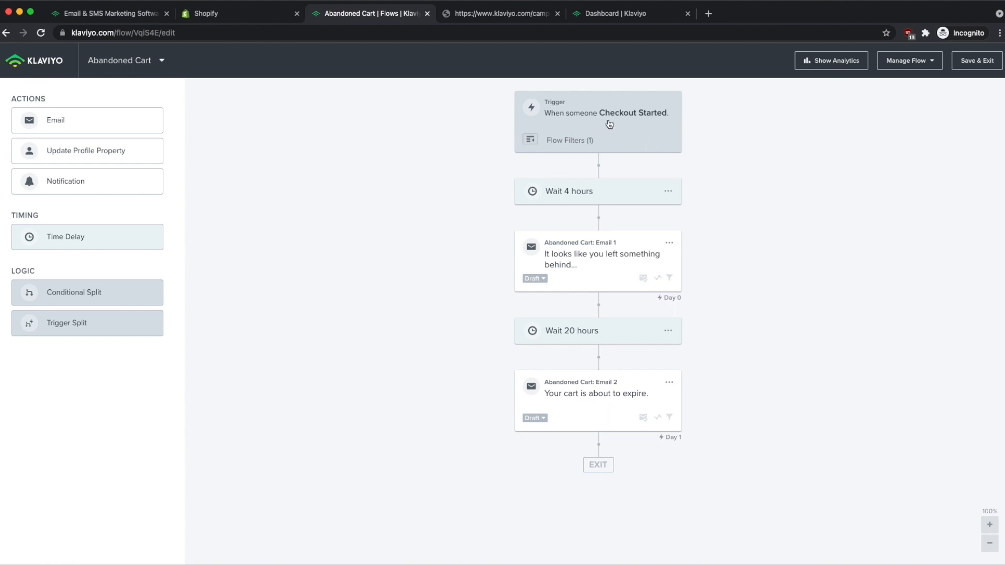
pyautogui.click(547, 145)
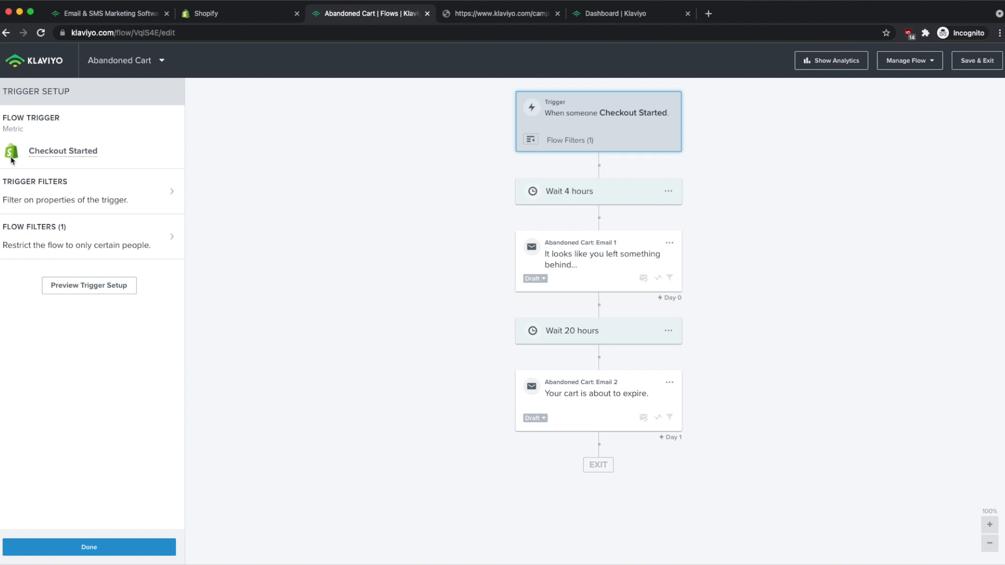
pyautogui.click(625, 191)
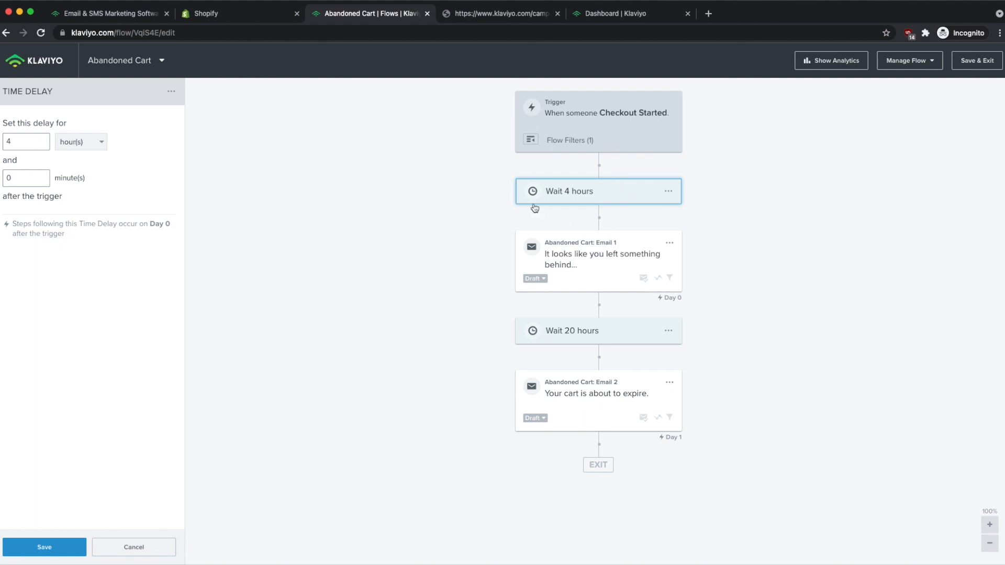
pyautogui.click(585, 270)
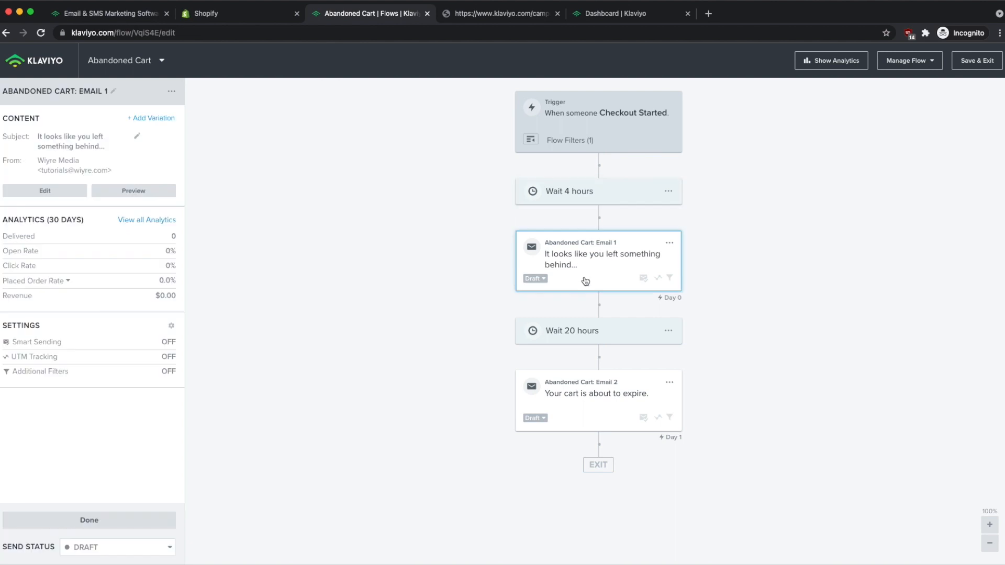
pyautogui.click(127, 191)
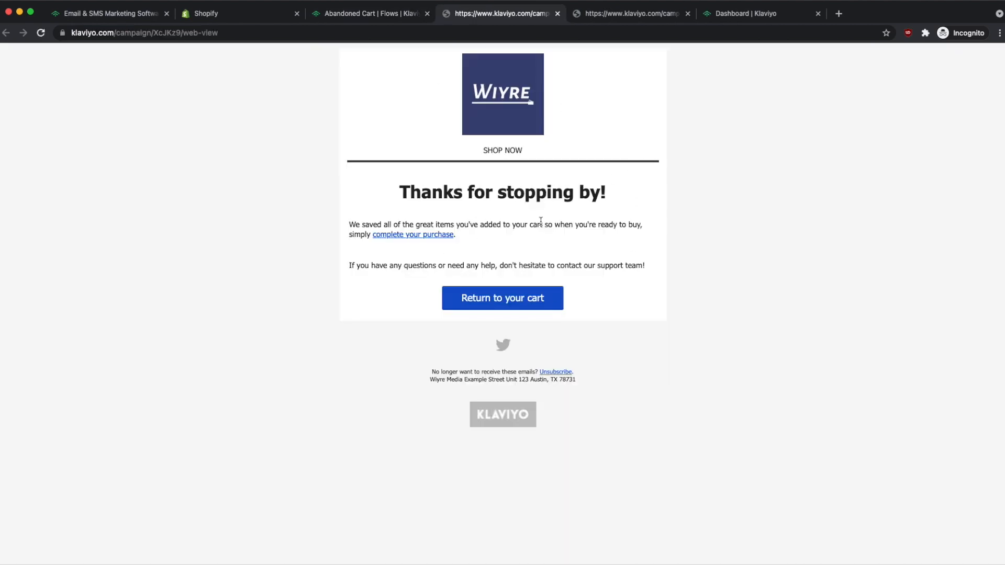
# Open Abandoned Cart: Email 1 in the drag-and-drop editor, review its content, and save back to the flow.
pyautogui.click(367, 17)
pyautogui.click(50, 191)
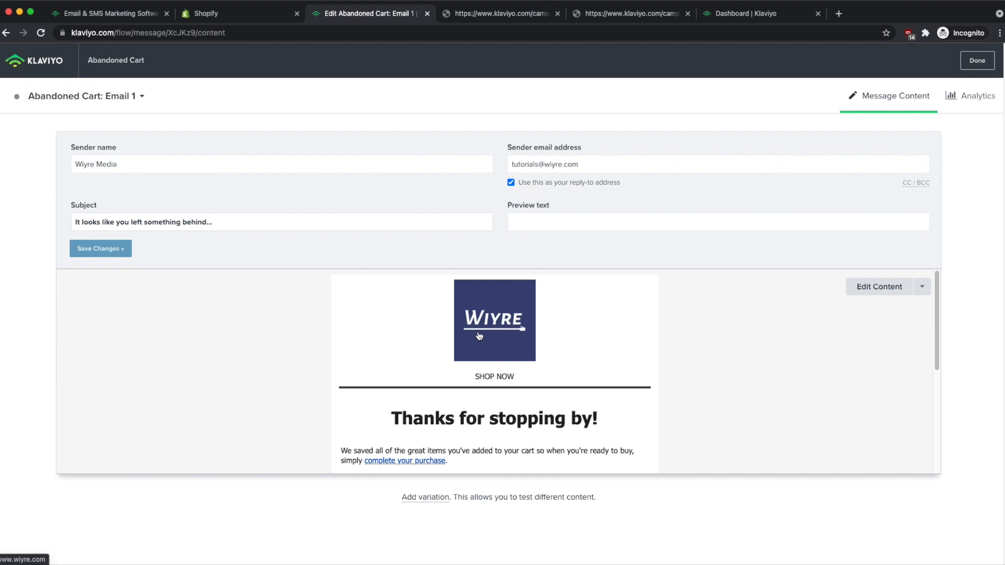
pyautogui.click(893, 295)
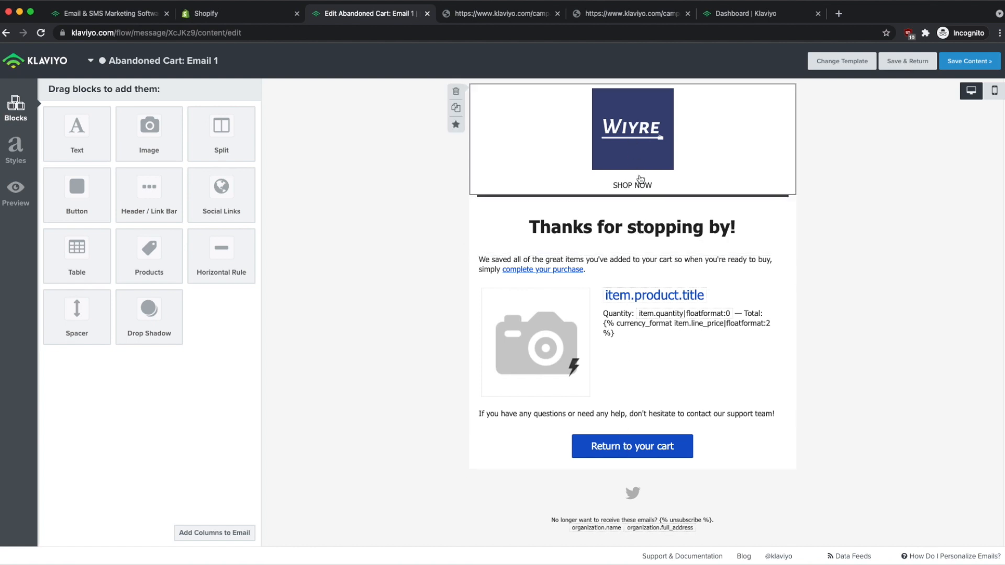
pyautogui.click(910, 68)
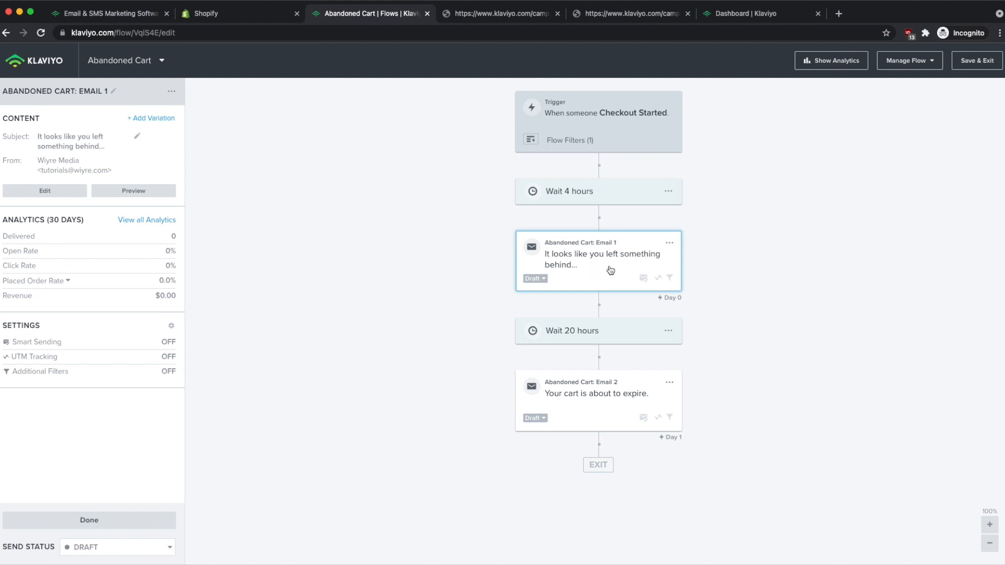
# Switch Email 1 to Live, review Email 2 'Your cart is about to expire.', then set it Live.
pyautogui.click(545, 280)
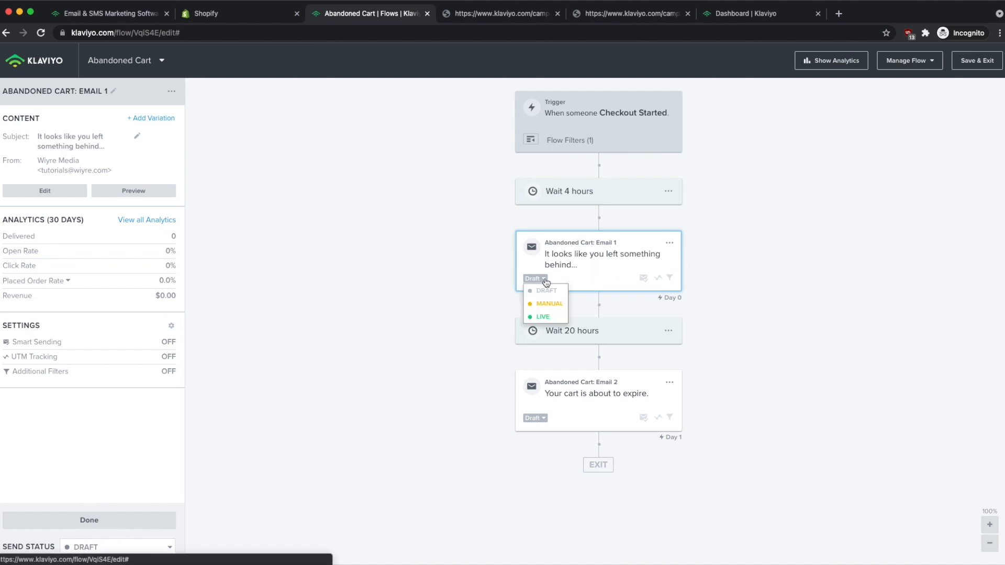
pyautogui.click(544, 317)
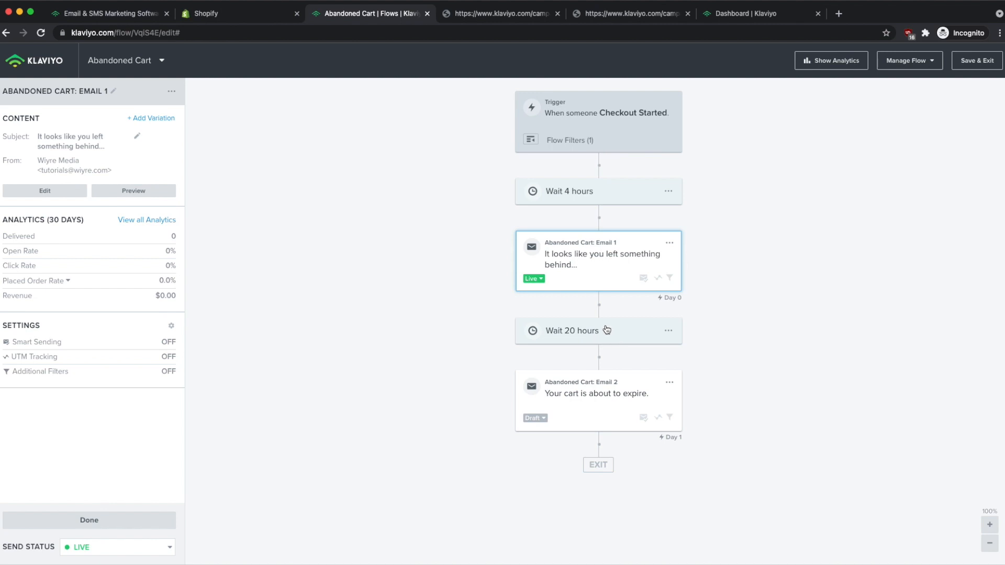
pyautogui.click(589, 411)
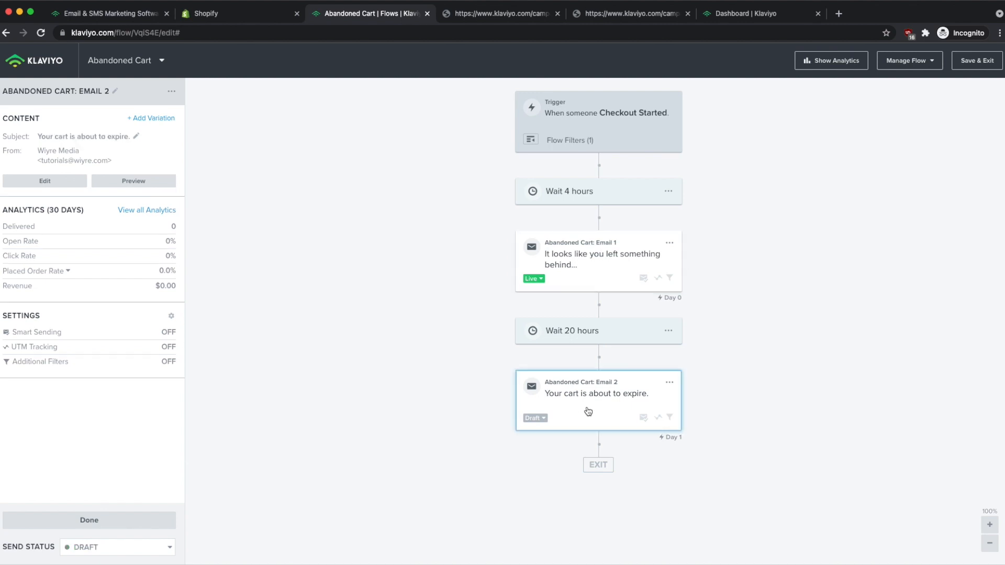
pyautogui.click(38, 183)
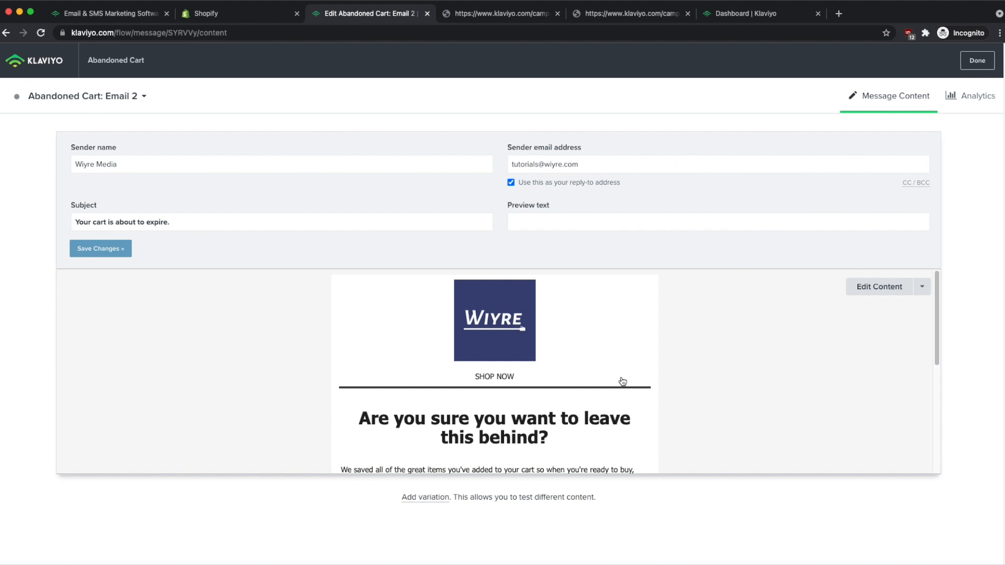
pyautogui.scroll(-2, 623, 382)
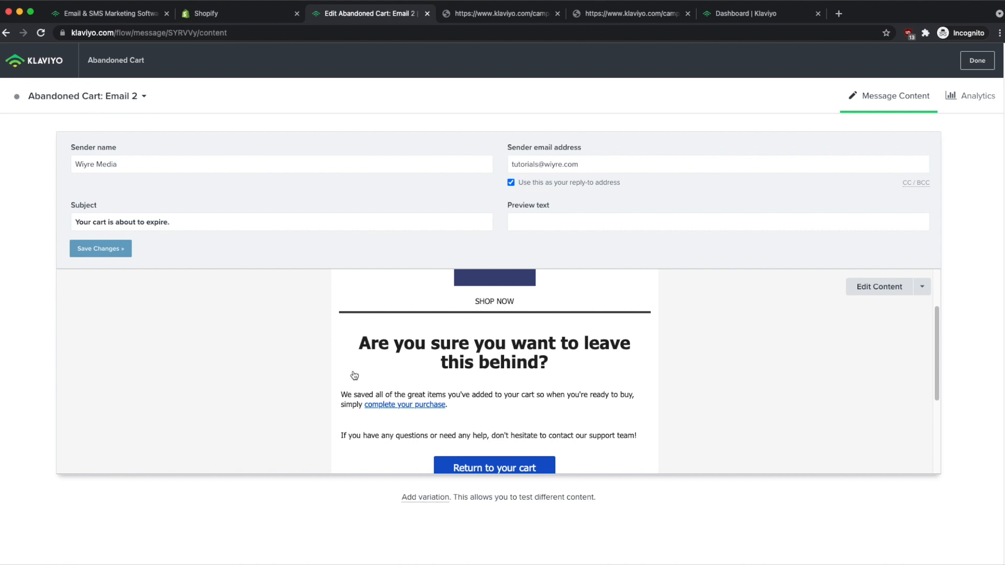
pyautogui.scroll(-1, 431, 343)
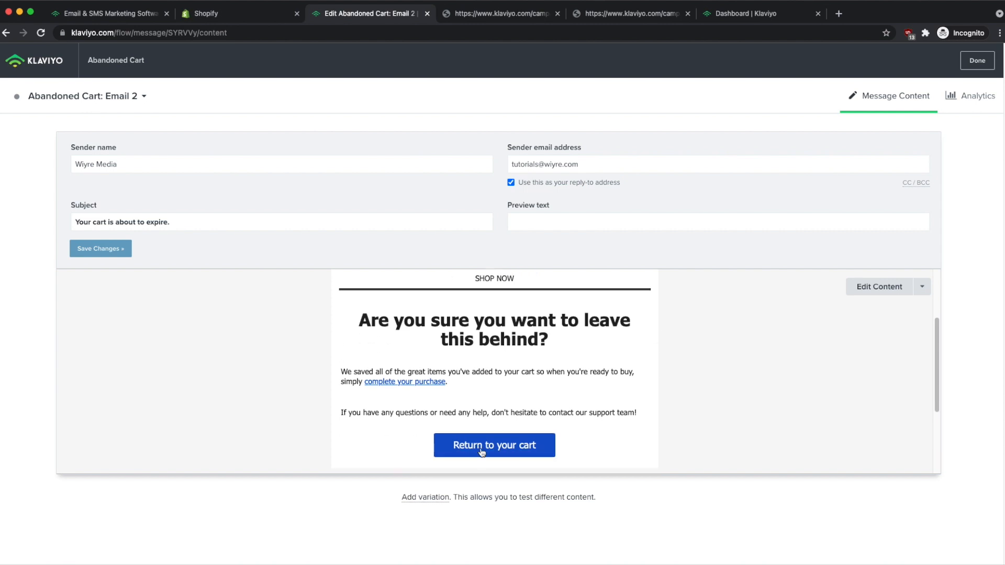
pyautogui.scroll(2, 532, 416)
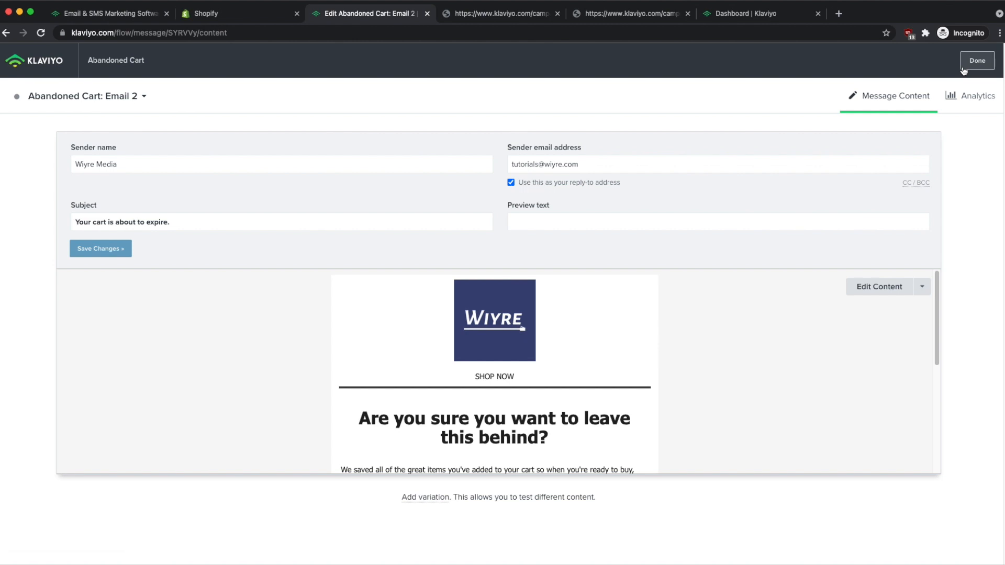
pyautogui.click(977, 61)
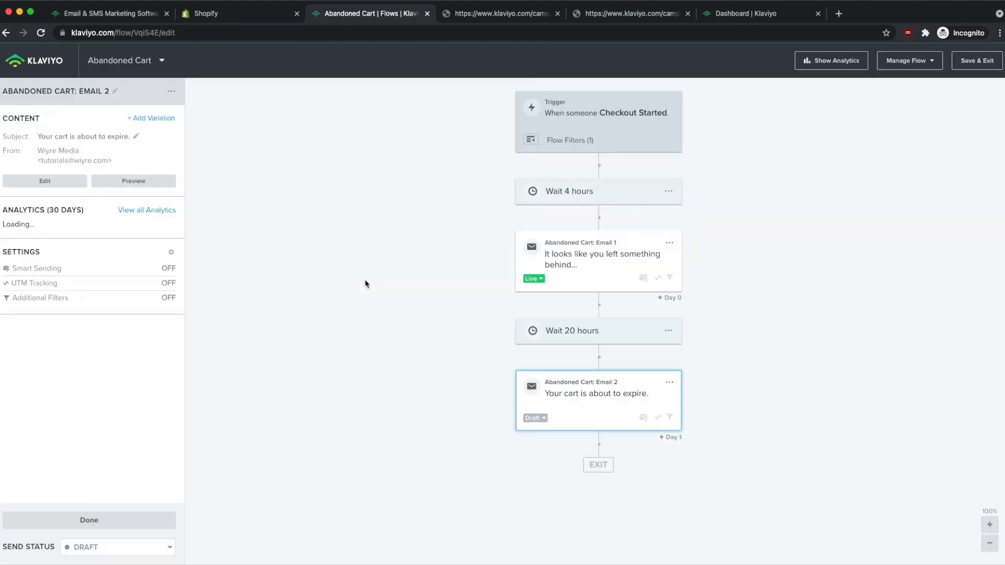
pyautogui.click(545, 418)
pyautogui.click(554, 458)
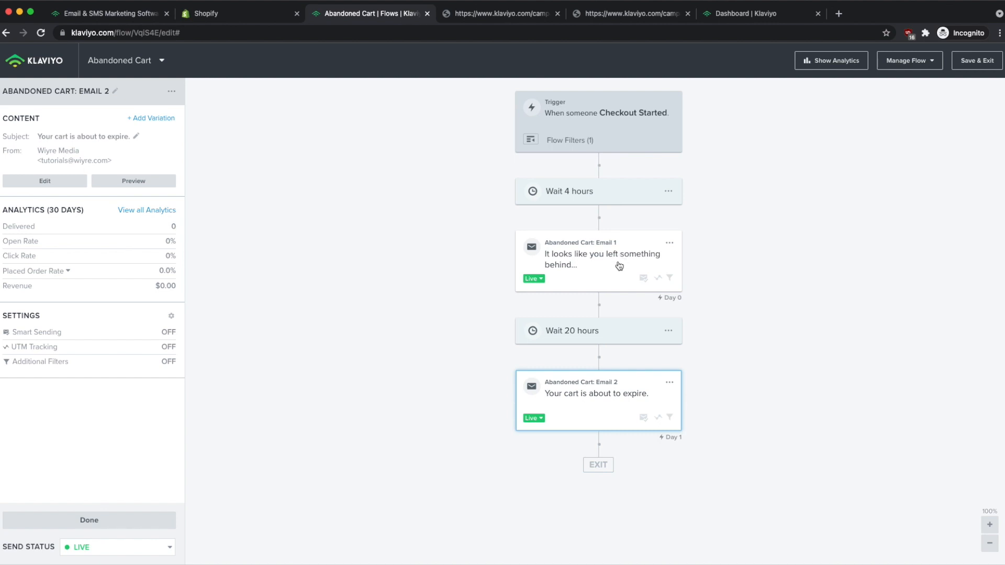
# Change the first wait delay from 4 hours to 1 day and save it.
pyautogui.click(576, 193)
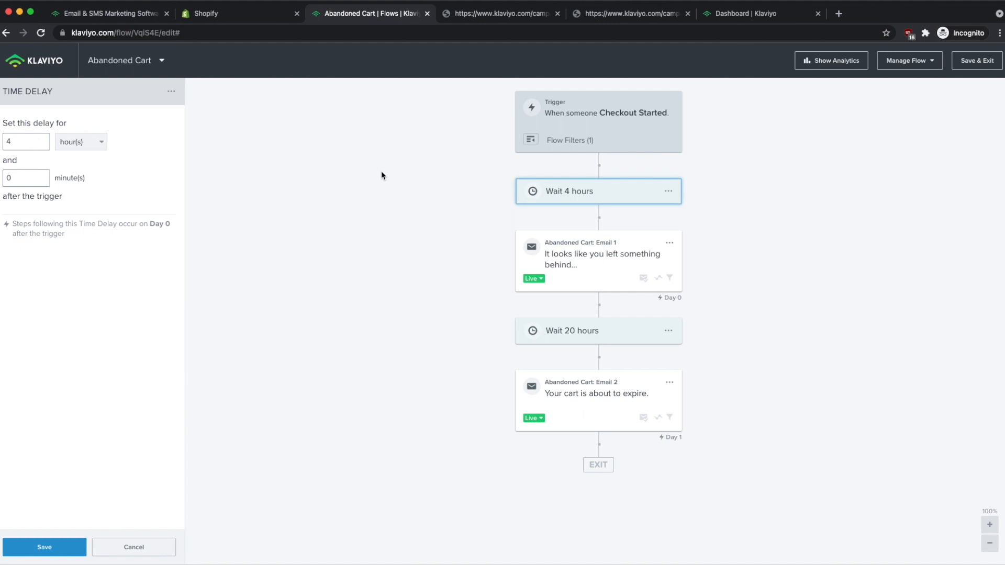
pyautogui.doubleClick(18, 145)
pyautogui.write('1')
pyautogui.click(90, 145)
pyautogui.click(83, 159)
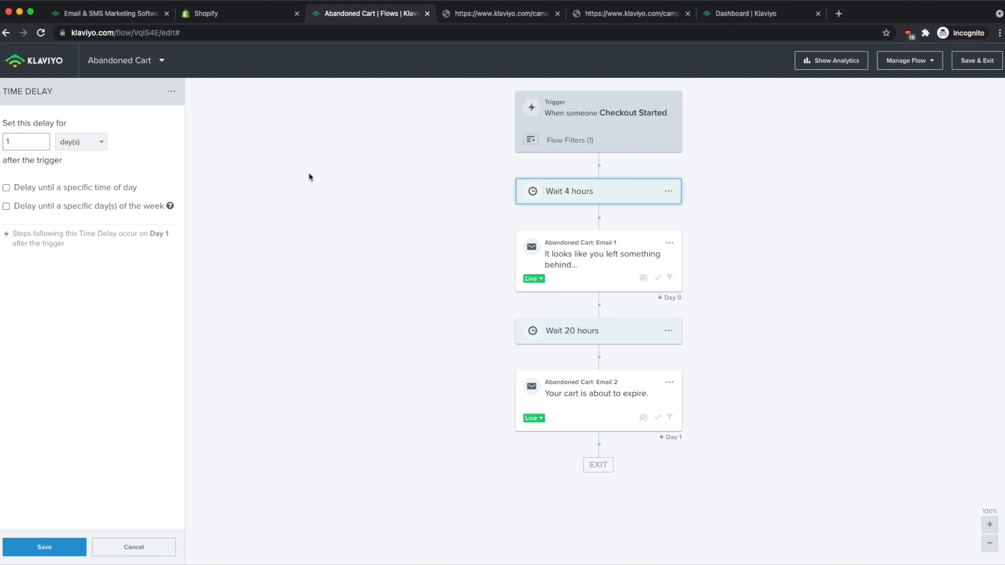
pyautogui.click(45, 547)
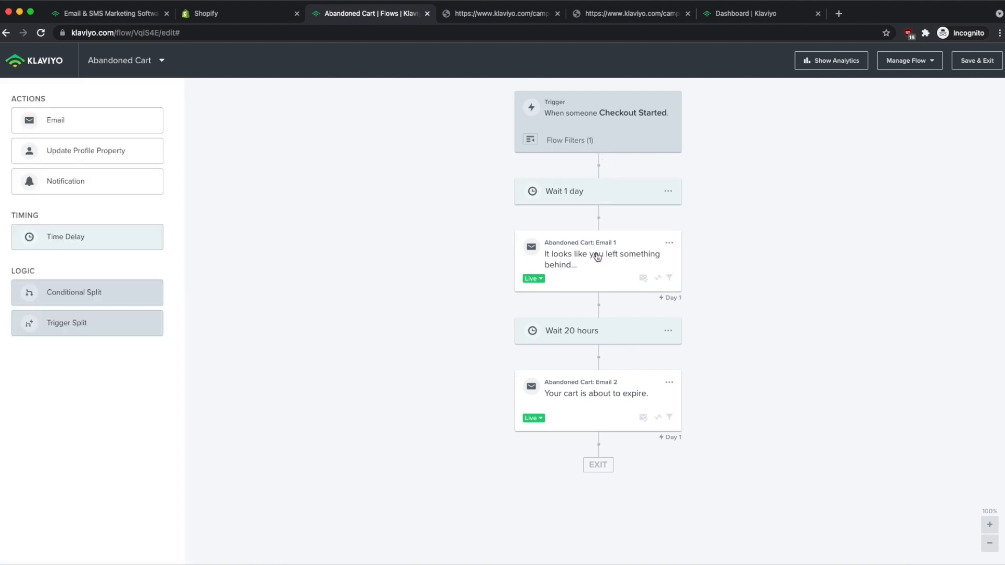
# Review Email 2, the 20-hour wait and the Checkout Started trigger, then save and exit the flow.
pyautogui.click(589, 395)
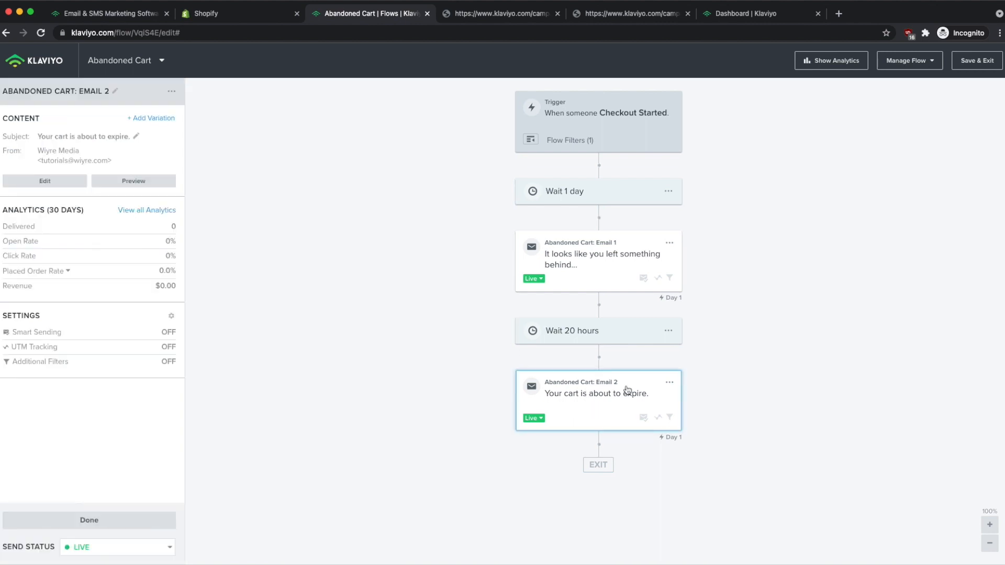
pyautogui.click(576, 333)
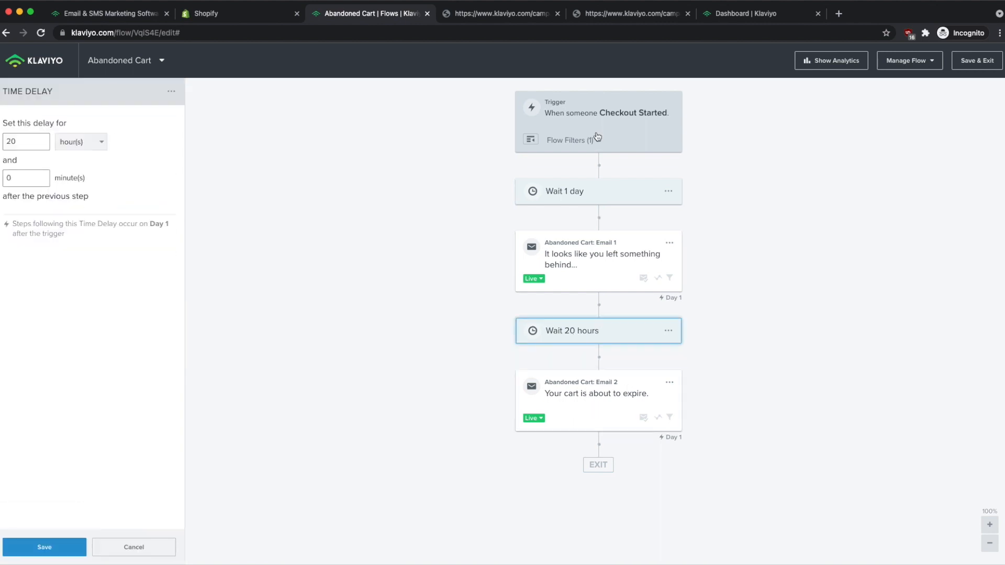
pyautogui.click(567, 129)
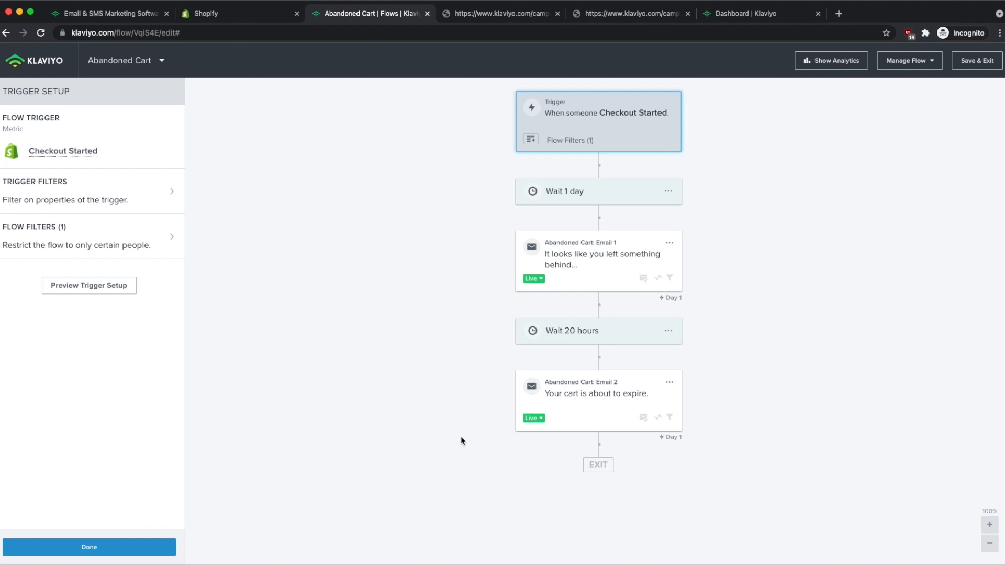
pyautogui.click(112, 547)
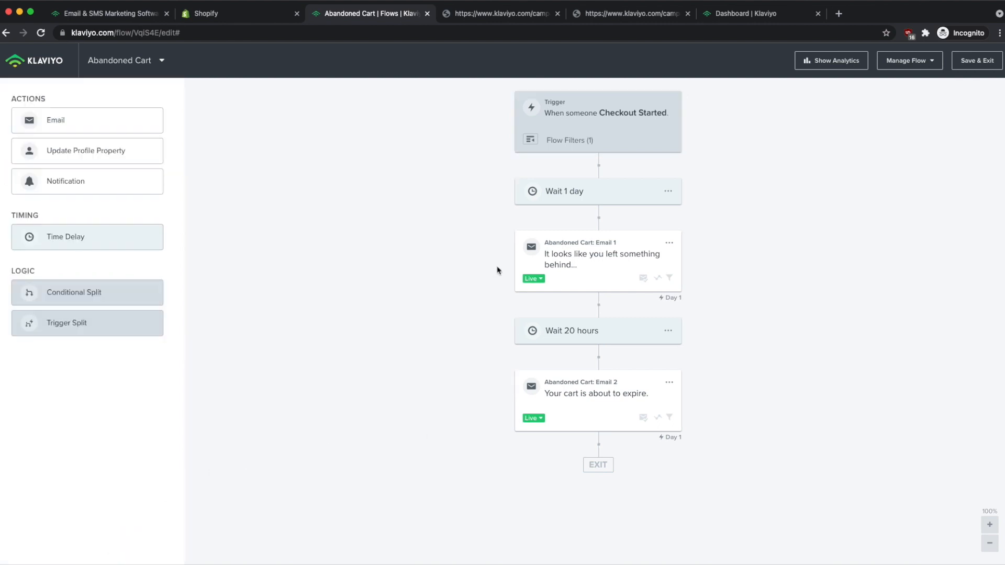
pyautogui.click(958, 63)
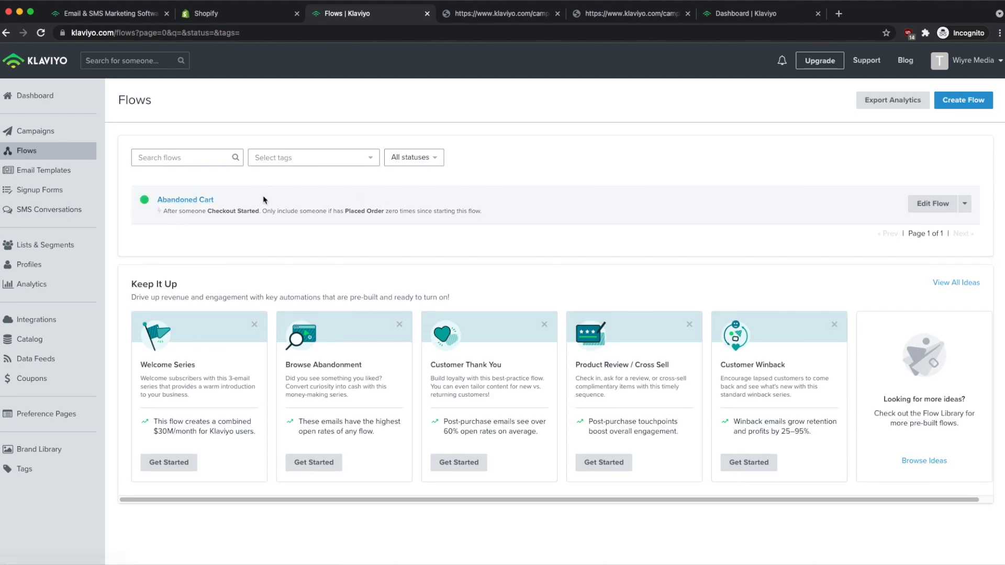
pyautogui.moveTo(164, 211); pyautogui.dragTo(268, 211)
pyautogui.click(283, 226)
pyautogui.click(957, 206)
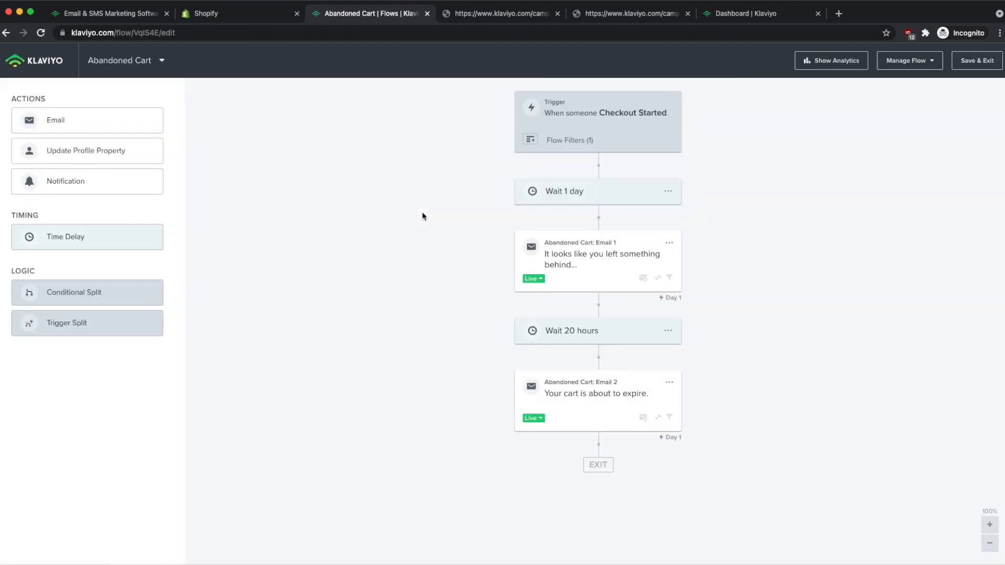
pyautogui.click(835, 61)
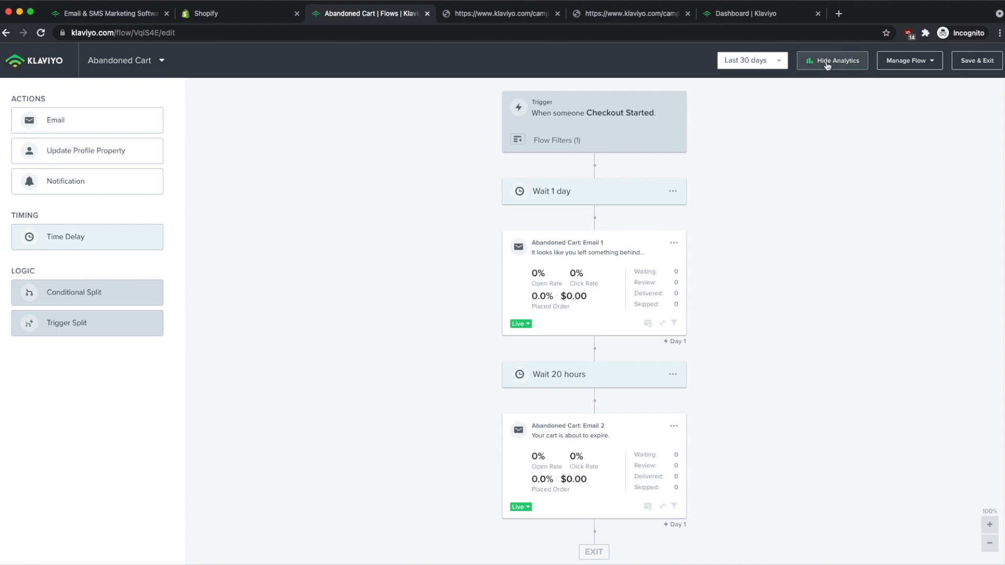
pyautogui.click(851, 60)
pyautogui.click(987, 61)
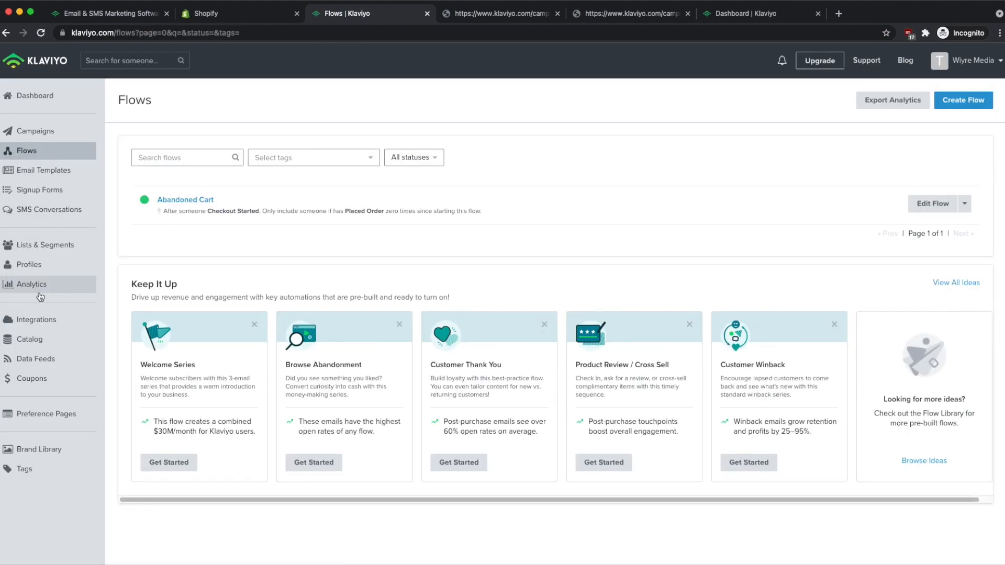
# Browse Analytics metrics, view the Active on Site chart, then go to Integrations showing Shopify enabled.
pyautogui.click(32, 284)
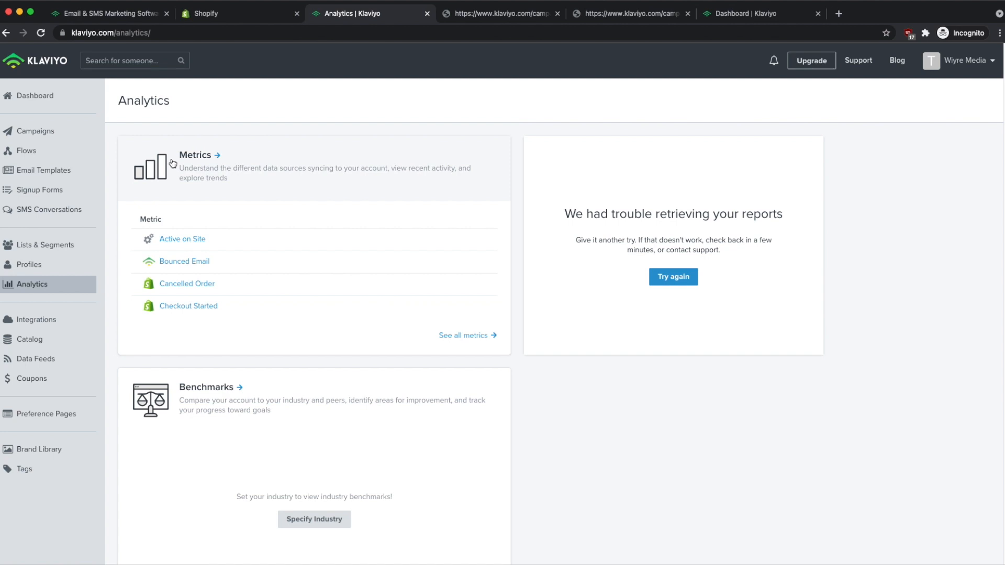
pyautogui.click(191, 159)
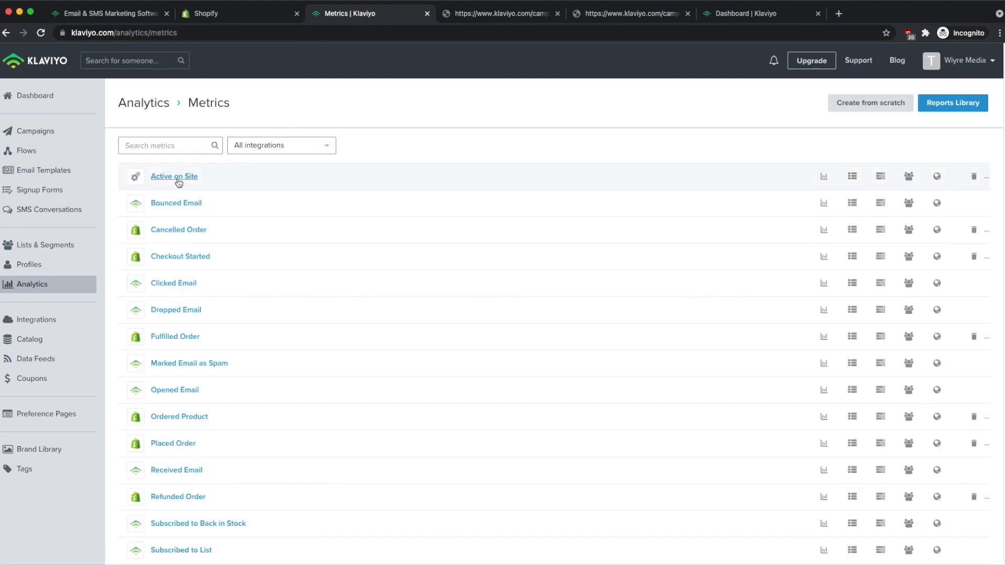
pyautogui.scroll(-2, 180, 209)
pyautogui.scroll(-1, 180, 237)
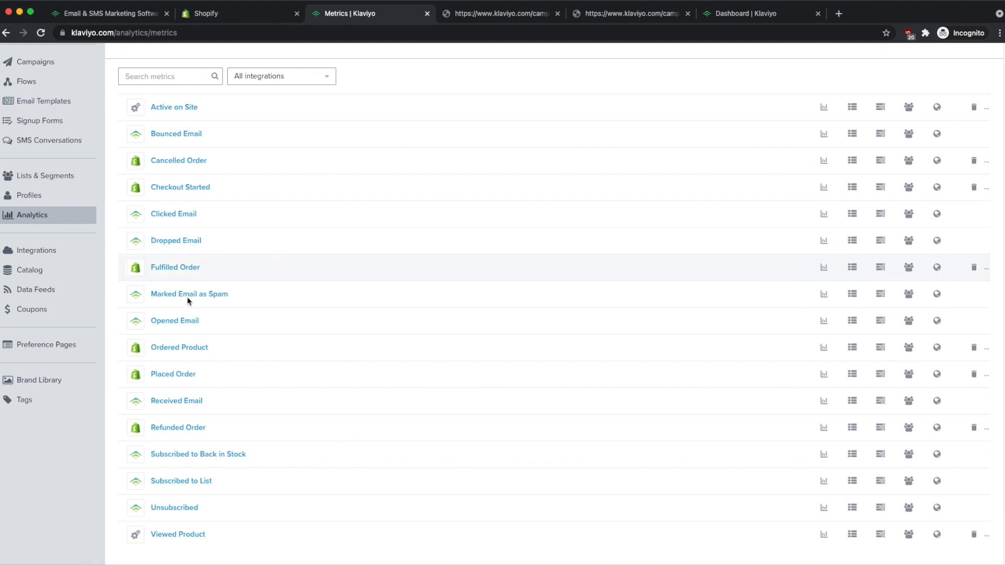
pyautogui.scroll(3, 184, 350)
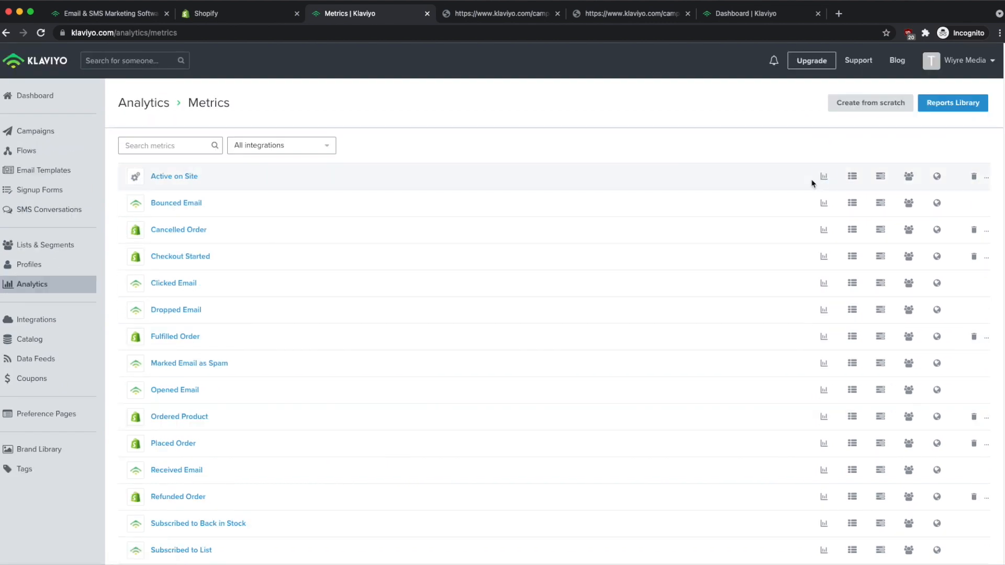
pyautogui.click(831, 177)
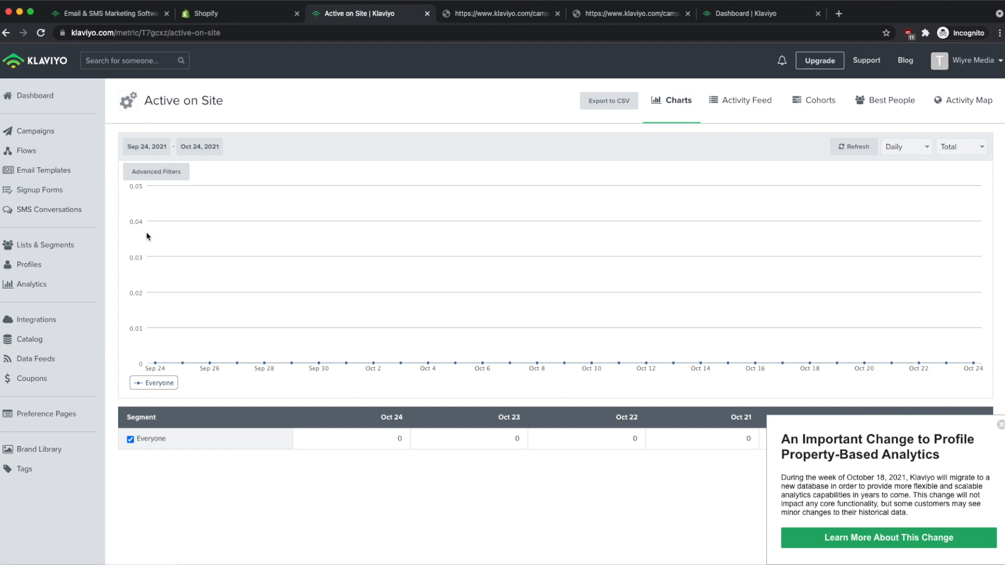
pyautogui.click(80, 324)
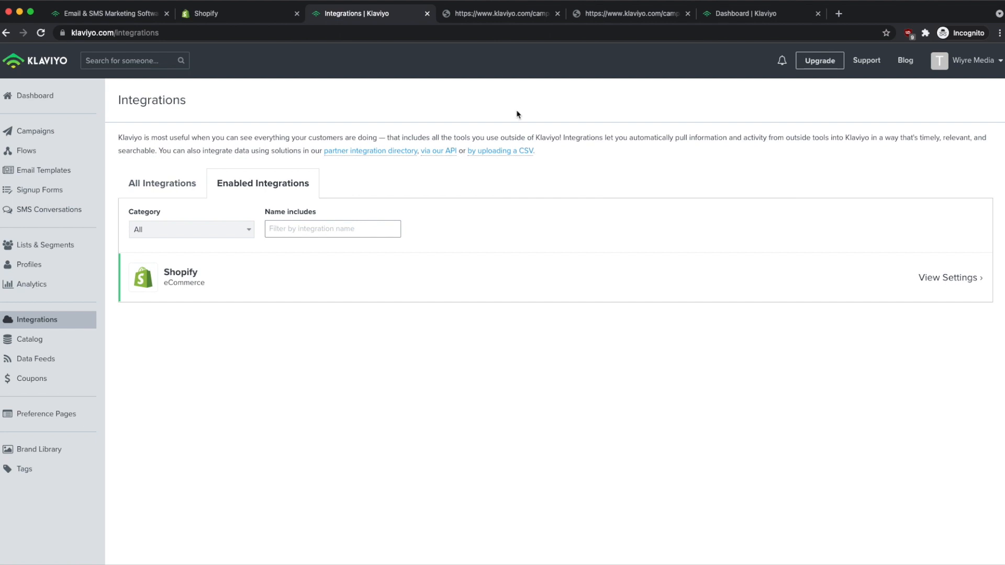
# Scroll through All Integrations, then switch to the Shopify store's Apps page listing ShopSync.
pyautogui.click(170, 189)
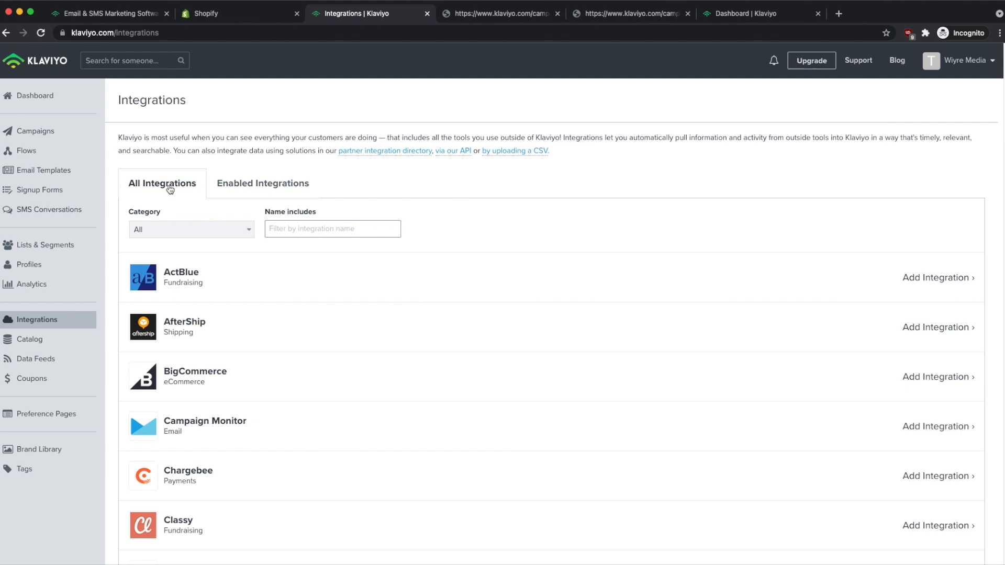
pyautogui.scroll(-1, 597, 257)
pyautogui.scroll(-10, 557, 272)
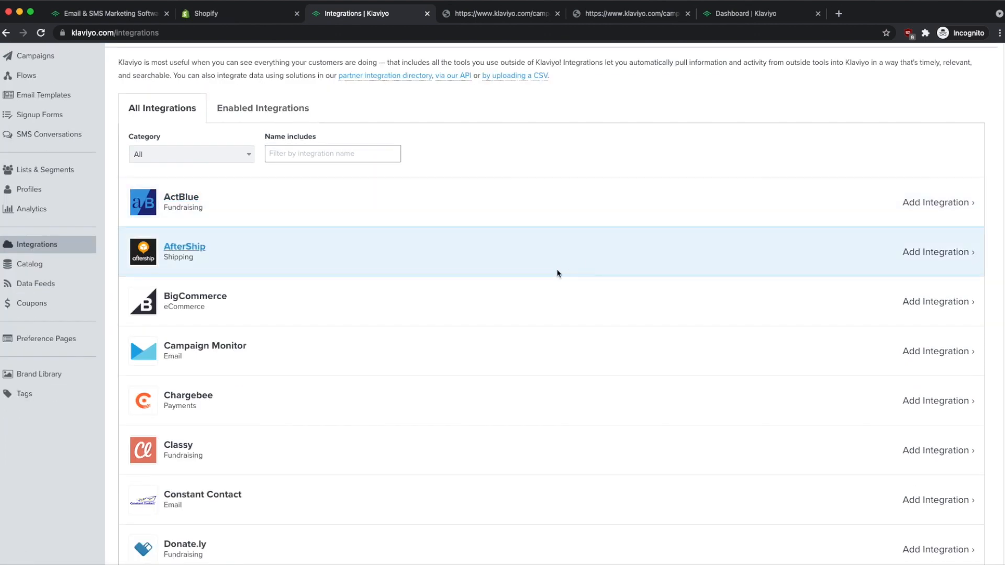
pyautogui.scroll(-3, 559, 273)
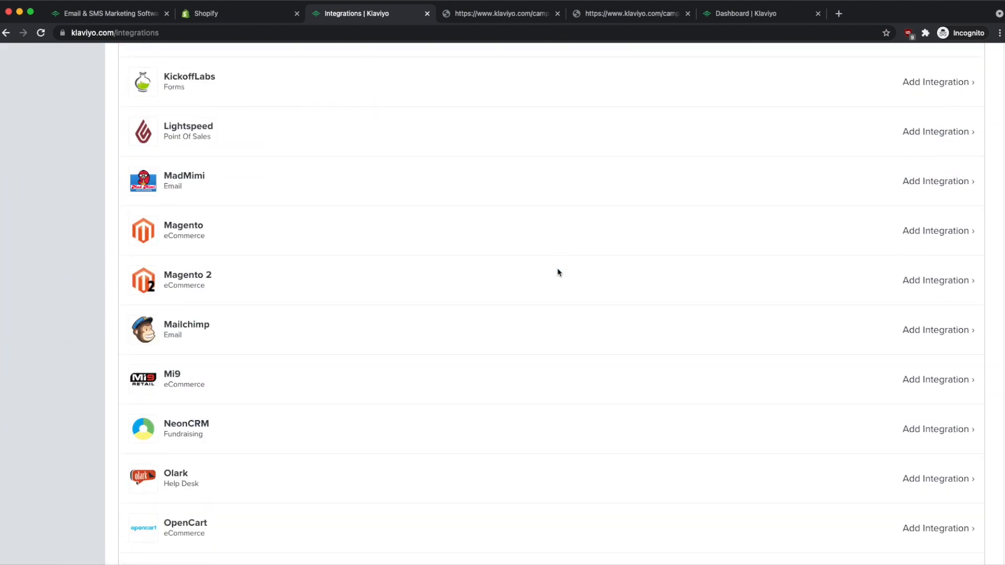
pyautogui.scroll(20, 550, 157)
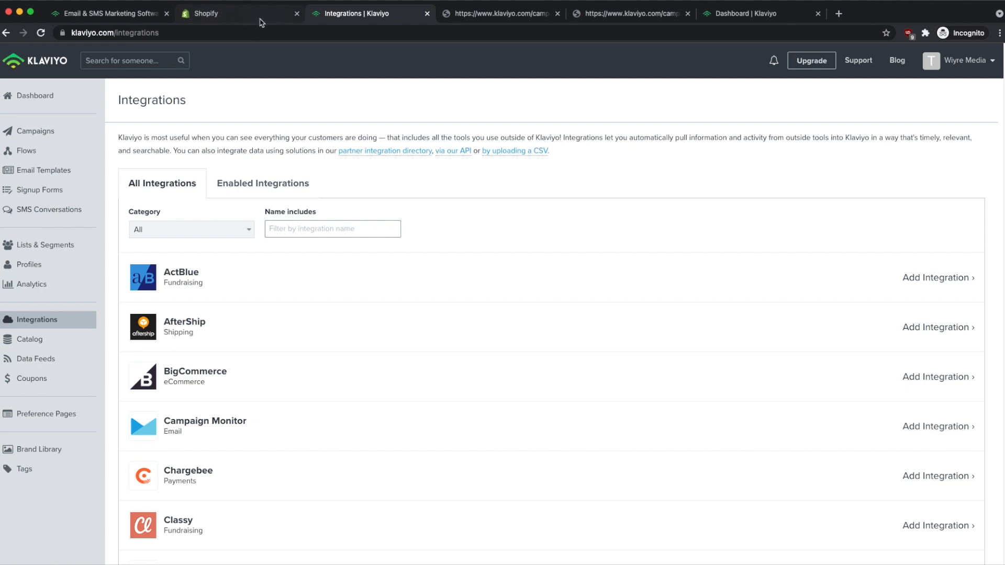
pyautogui.click(218, 17)
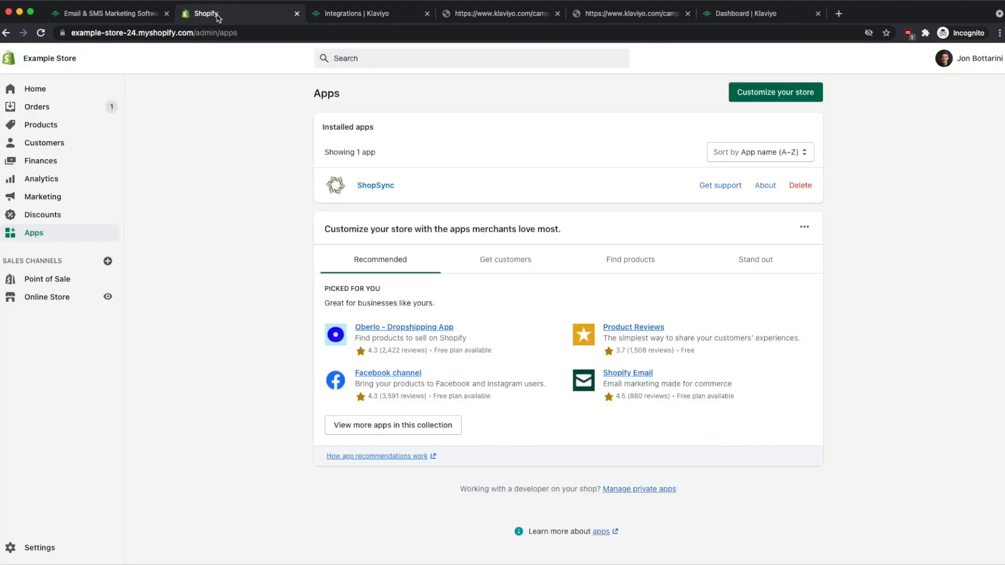
# Reload the Shopify Apps page and open Klaviyo - Email Marketing's integration settings.
pyautogui.click(41, 33)
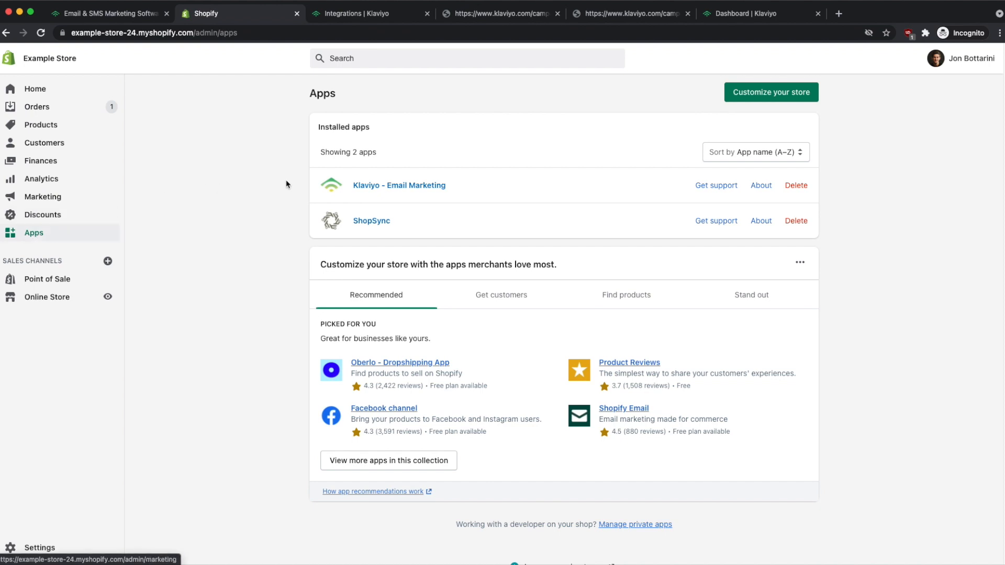
pyautogui.click(387, 191)
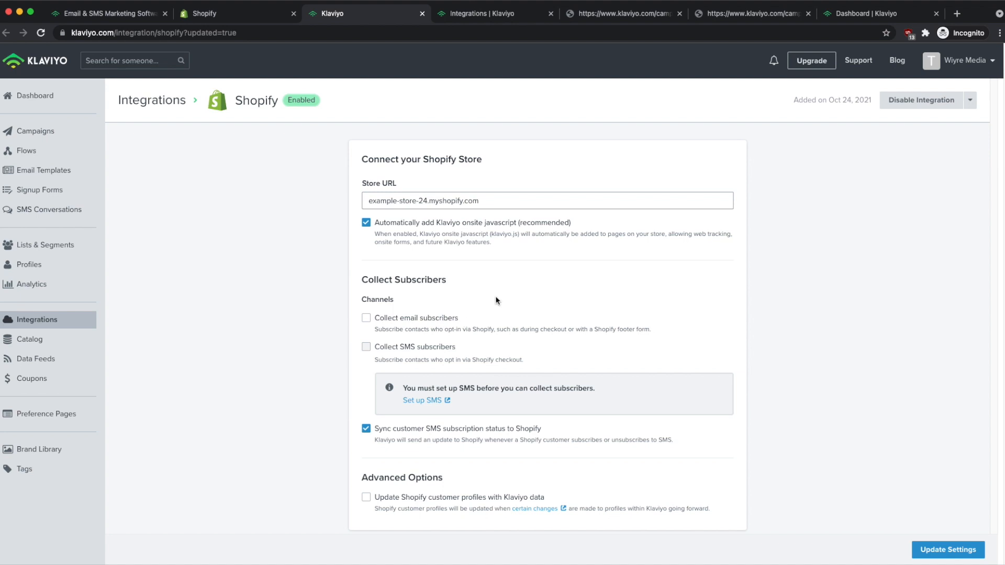
# Enable email subscriber collection into the Customers list and save the updated Shopify integration.
pyautogui.click(367, 320)
pyautogui.click(417, 368)
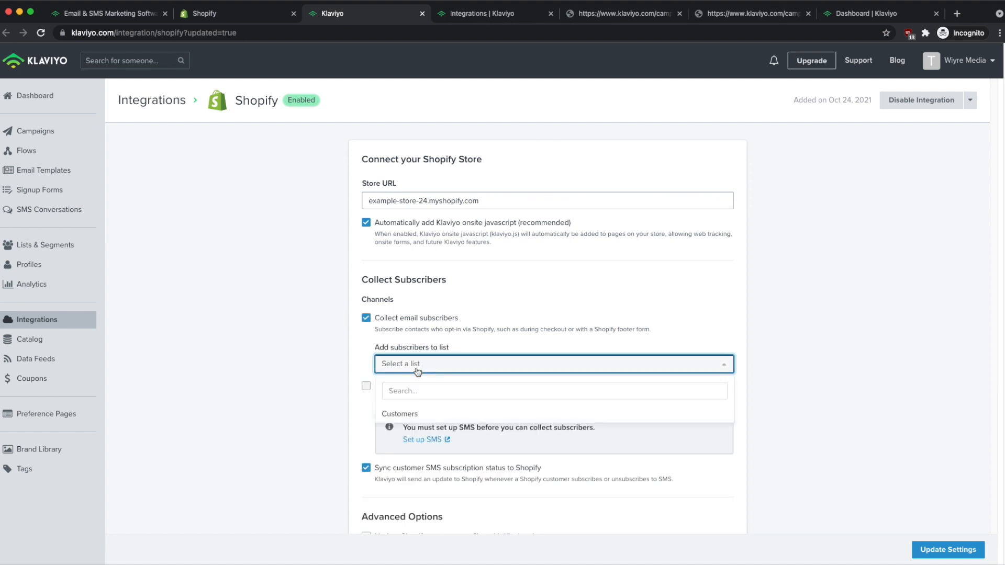
pyautogui.click(418, 416)
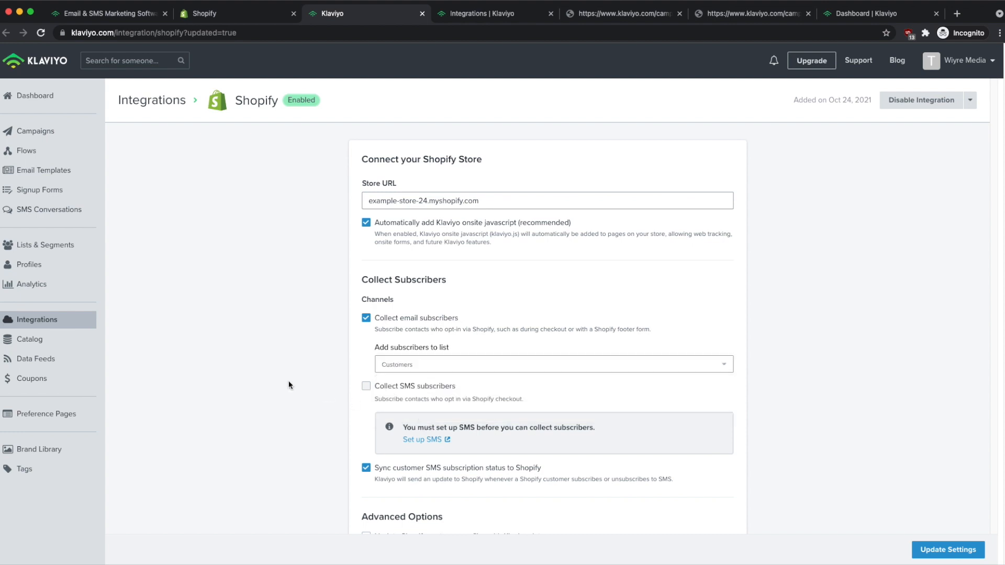
pyautogui.scroll(-3, 288, 381)
pyautogui.click(959, 550)
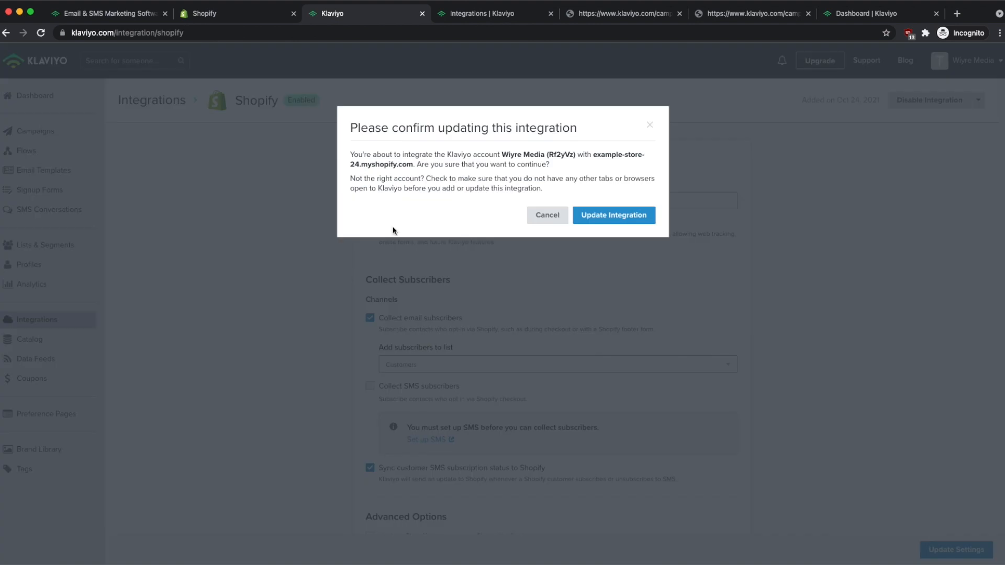
pyautogui.click(619, 223)
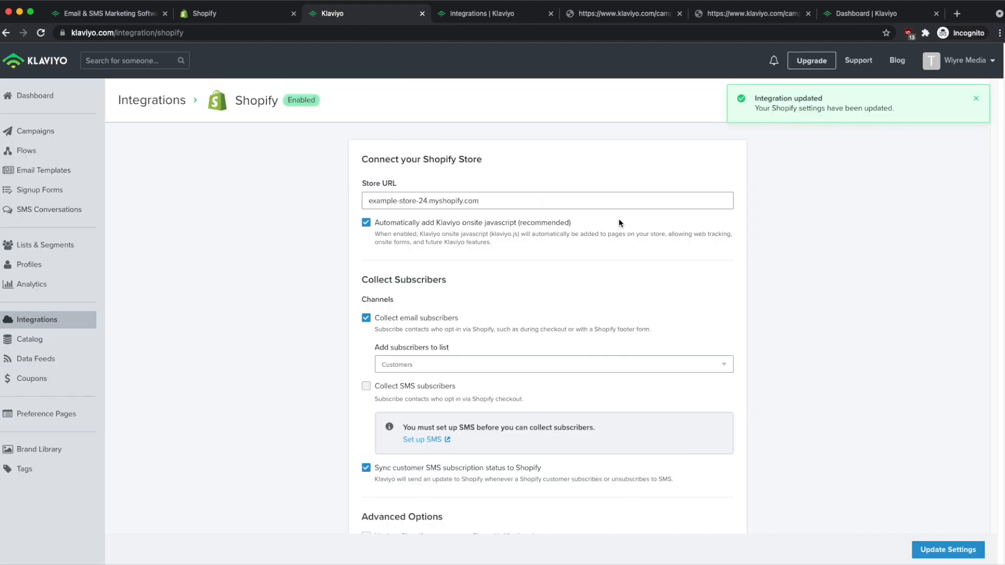